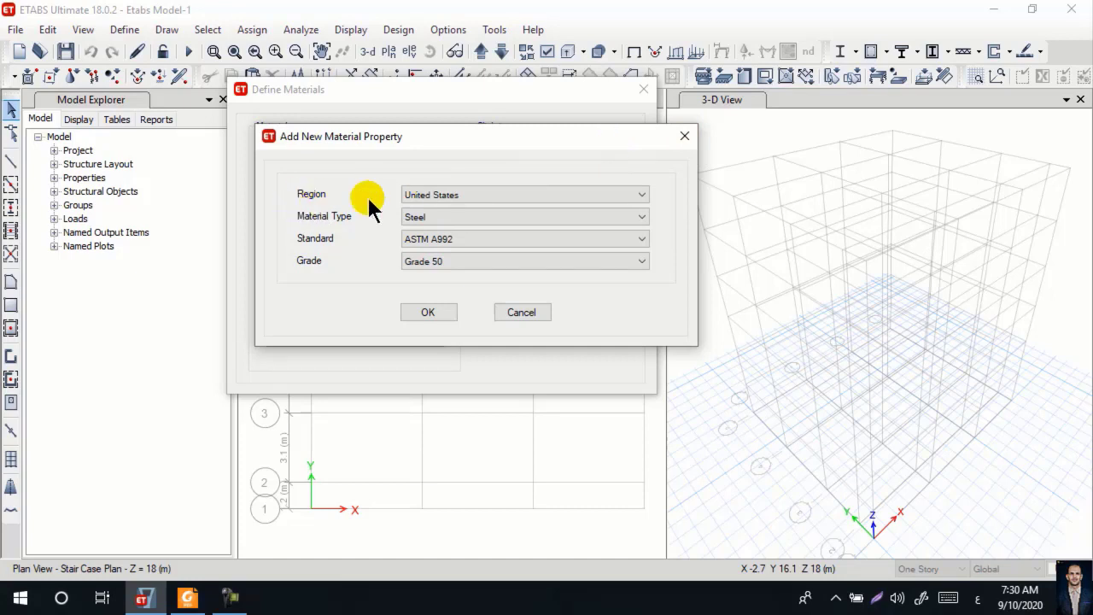
- Set the new material's region to User
left_click(477, 194)
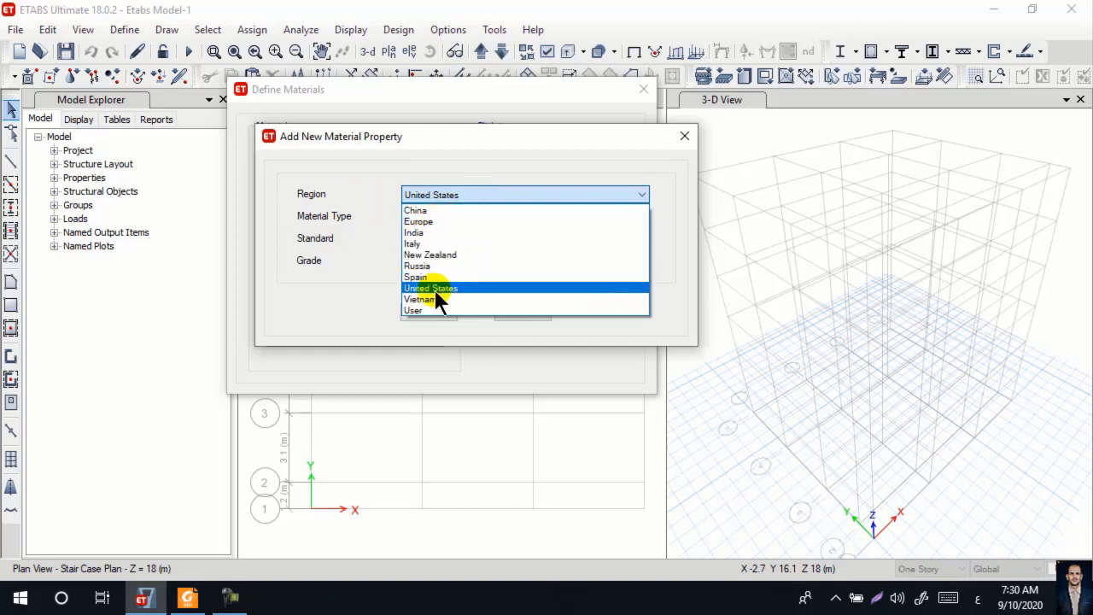
left_click(341, 195)
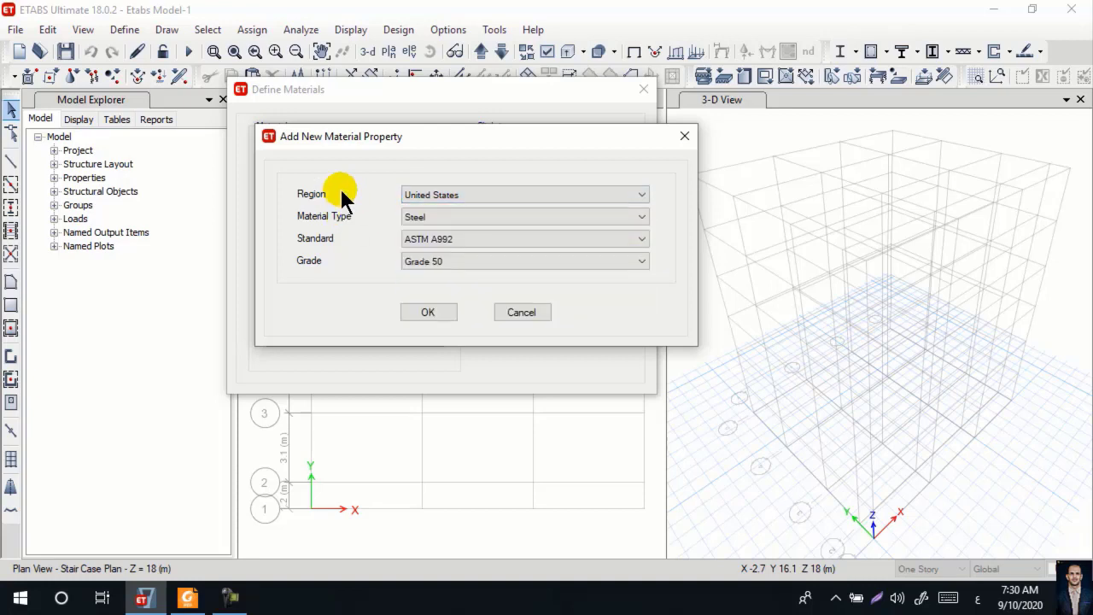
left_click(434, 196)
left_click(434, 196)
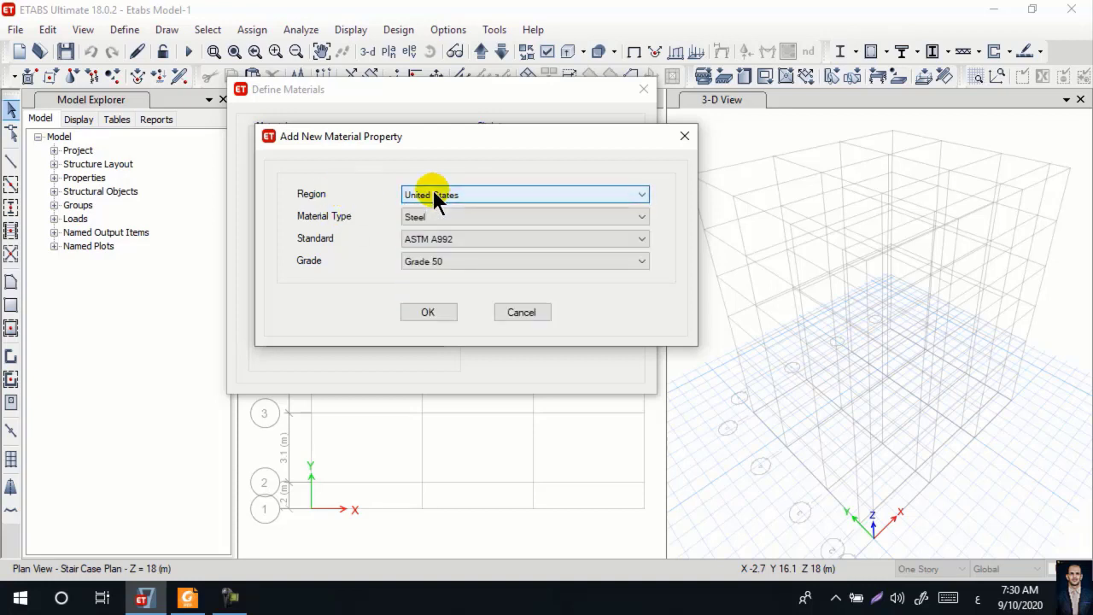
left_click(434, 195)
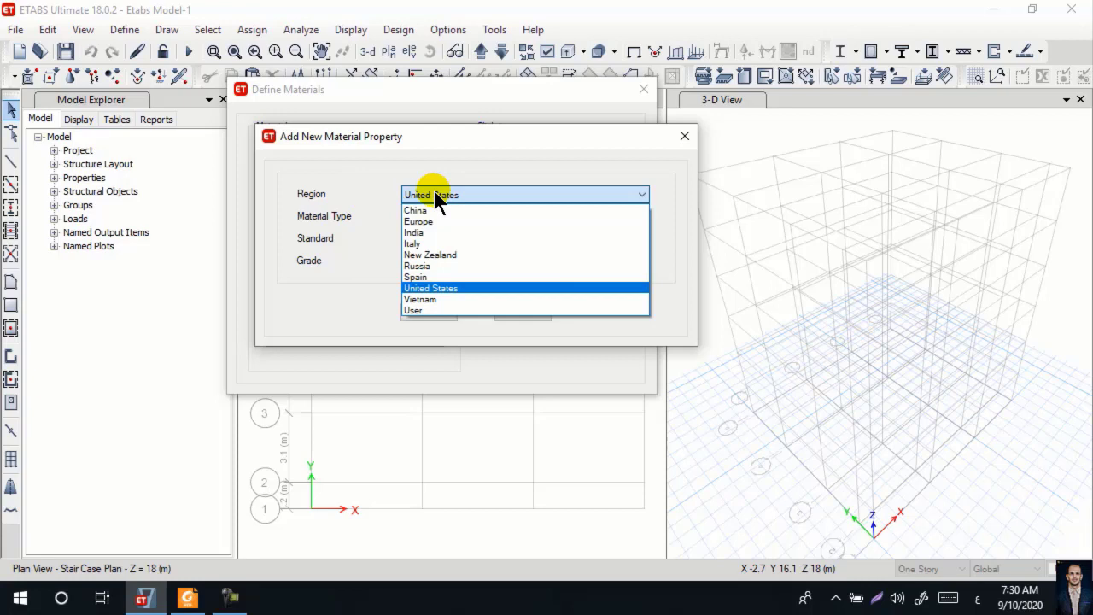
left_click(425, 313)
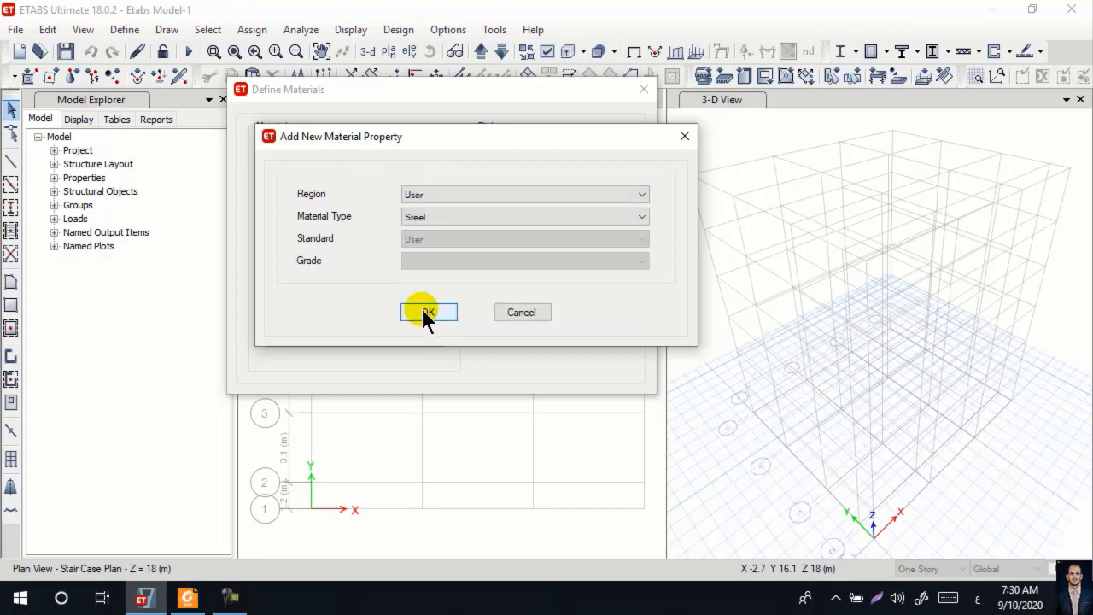
left_click(418, 192)
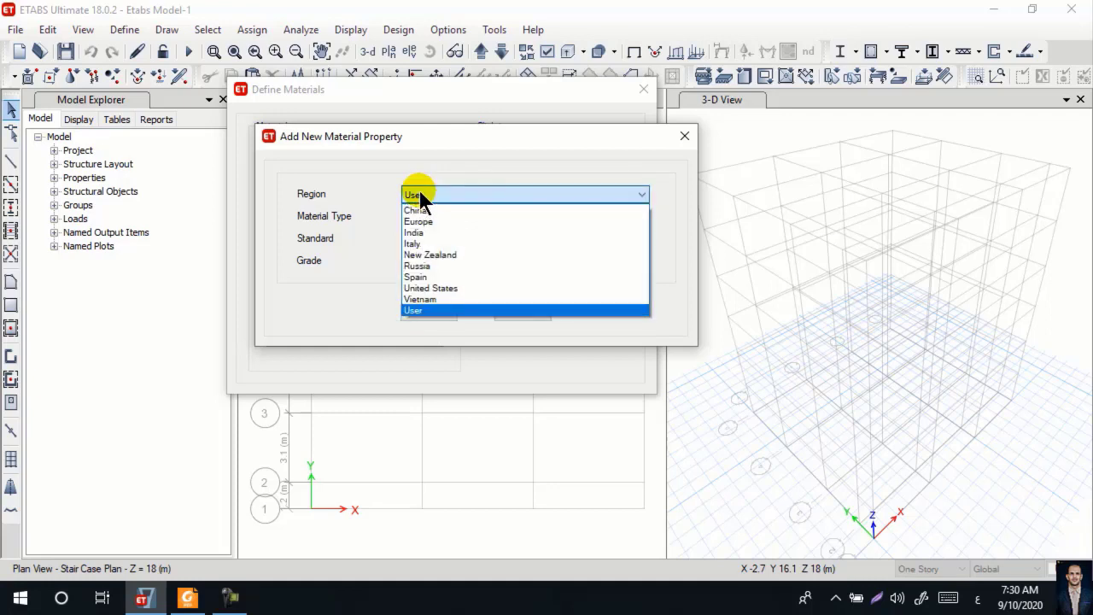
left_click(426, 192)
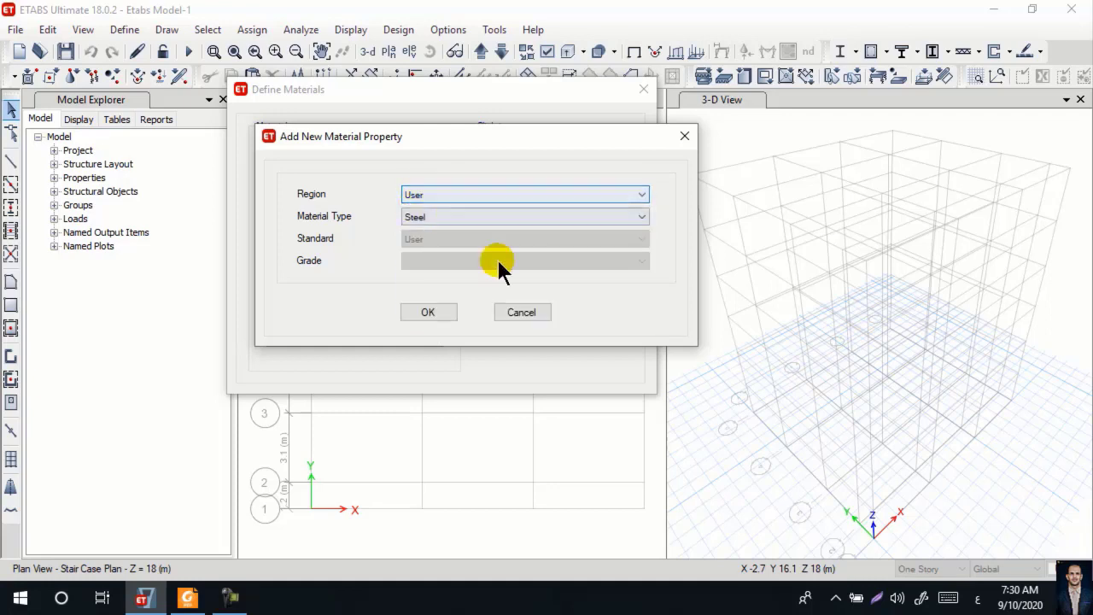
left_click(419, 193)
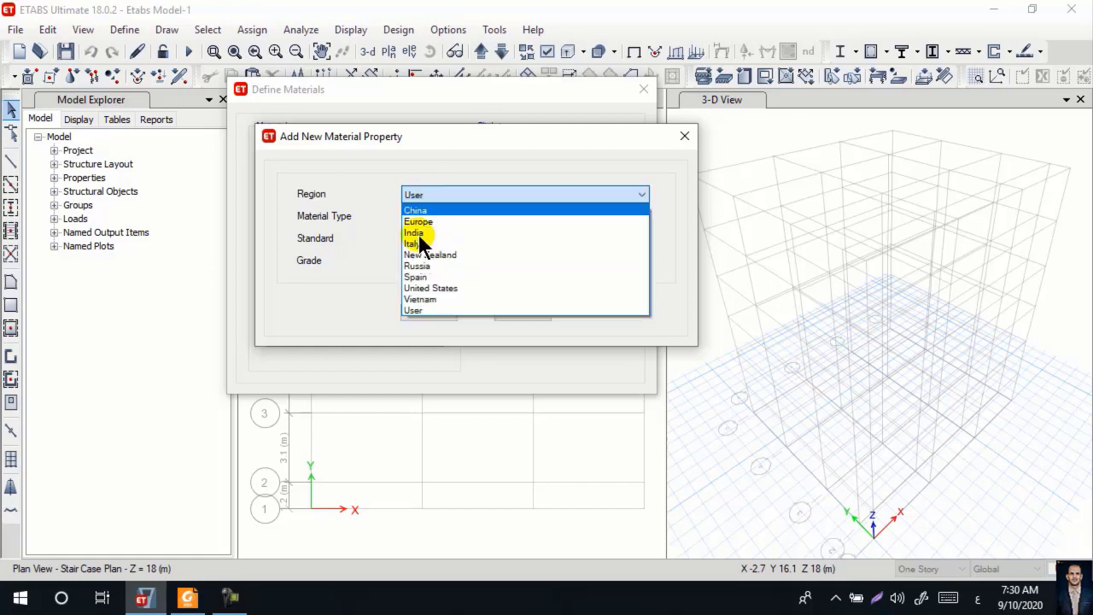
left_click(409, 312)
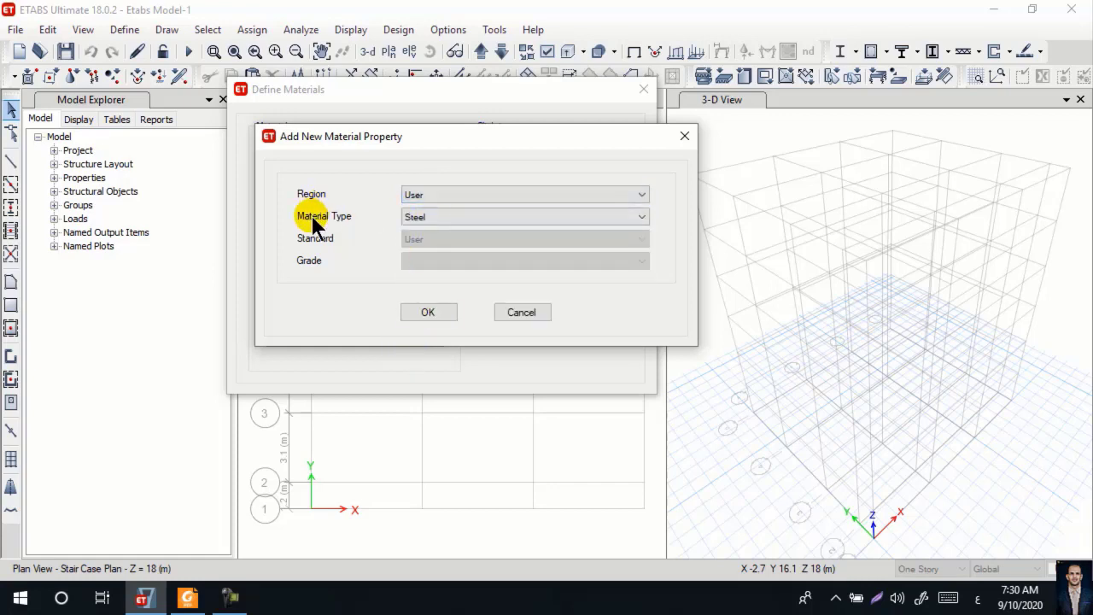
- Set the new material's type to Concrete and accept it to open its property data
left_click(416, 221)
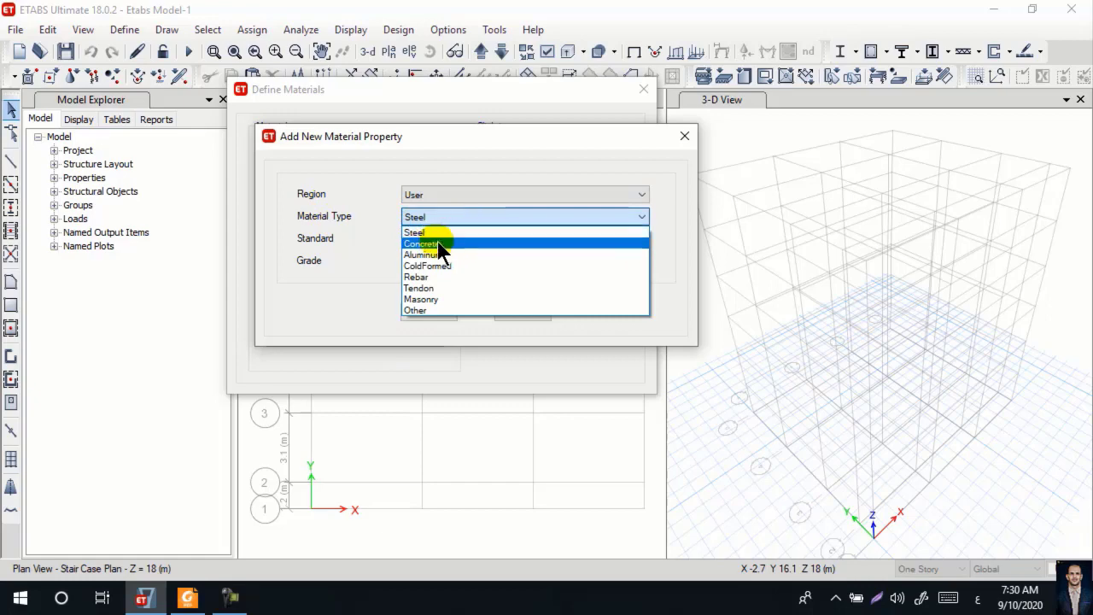
left_click(434, 241)
left_click(427, 311)
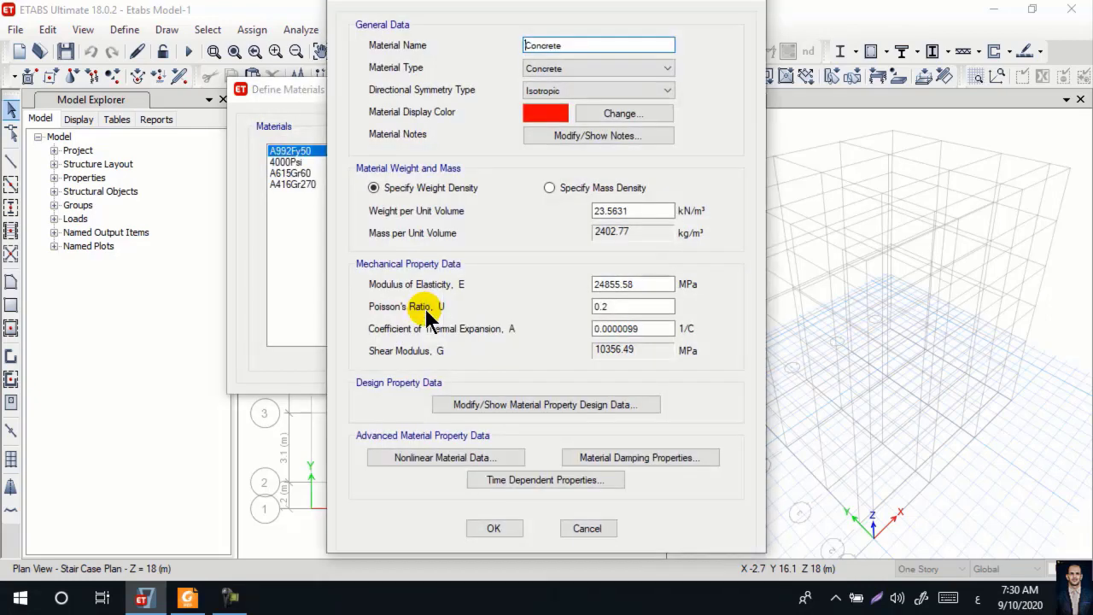
- Replace the concrete's material name with "Fcu=", switching the keyboard input to English
left_click_drag(578, 45, 520, 45)
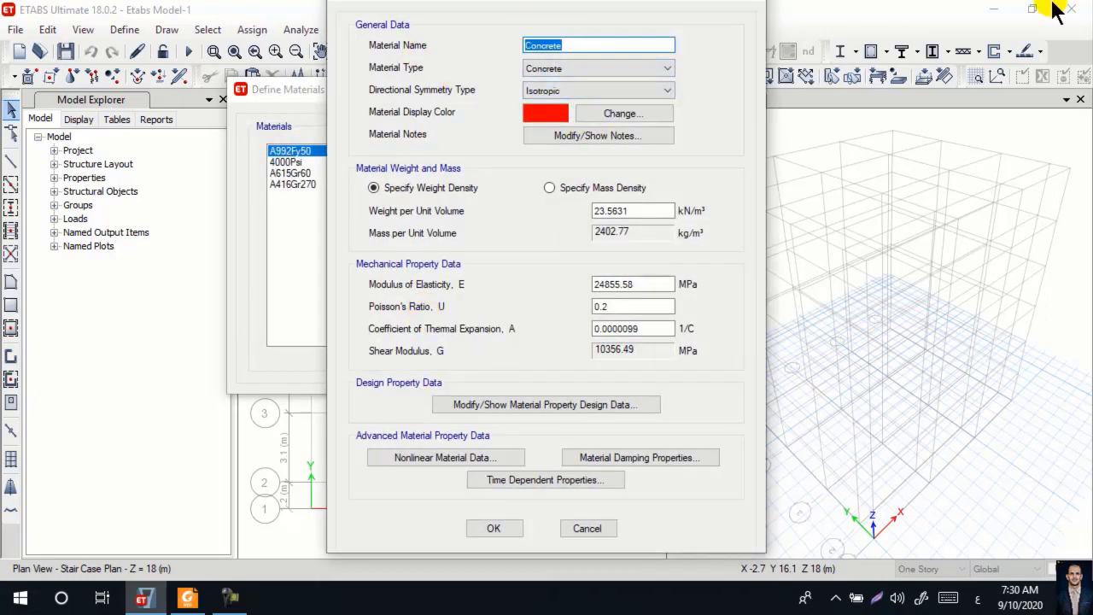
type("L")
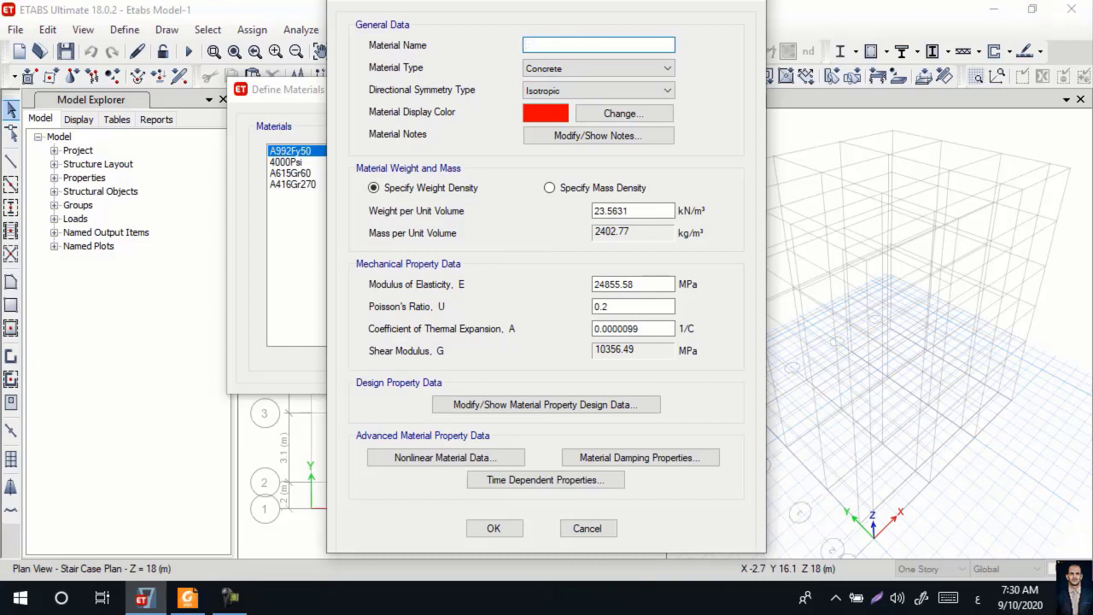
key("alt+shift")
type("fcu=")
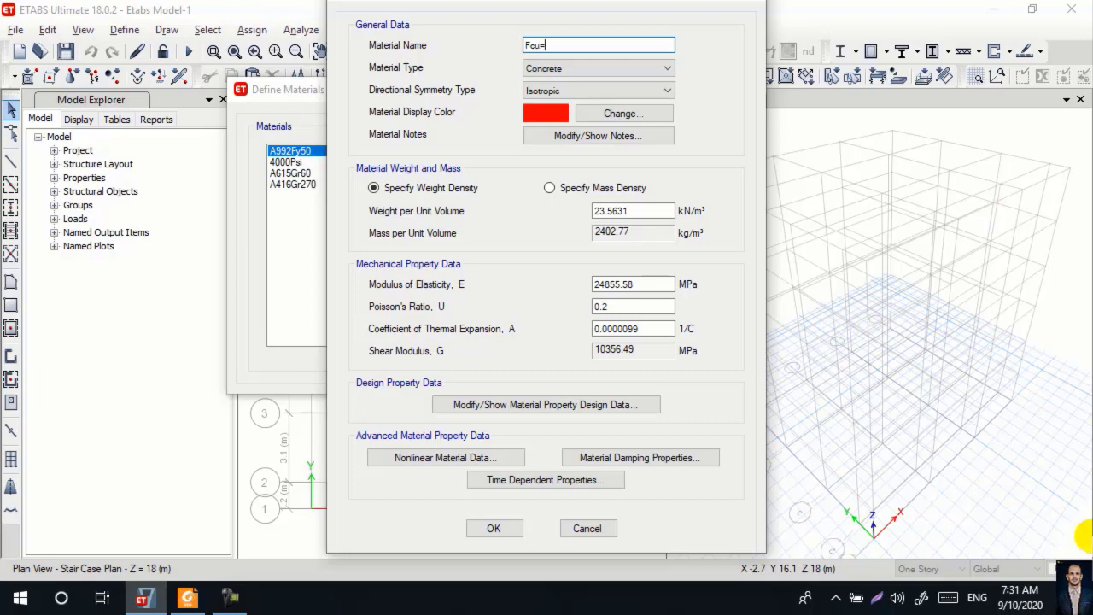
- Switch to the reinforced concrete course PDF in Foxit Reader and find the material properties used for the beam design on page 16
left_click(188, 598)
scroll(510, 337, "down", 10)
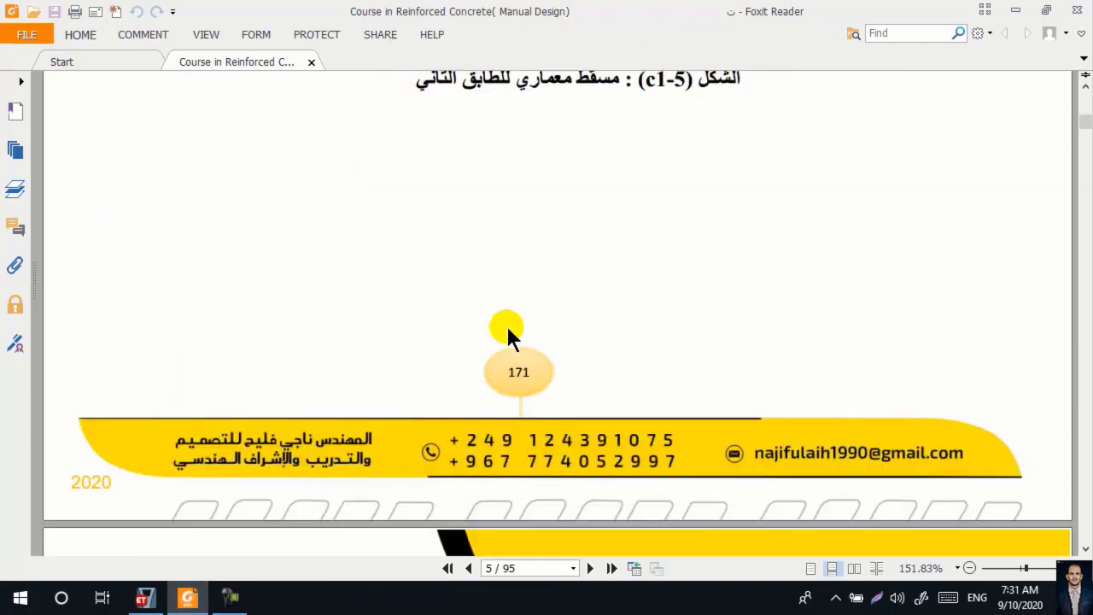
left_click_drag(1085, 141, 1083, 182)
scroll(679, 445, "down", 10)
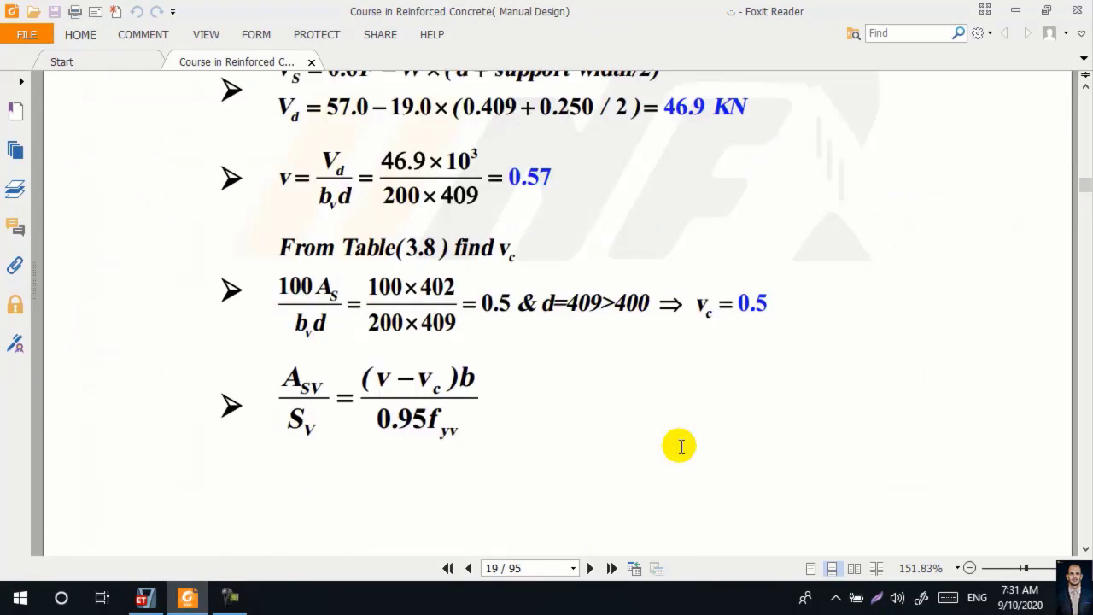
scroll(680, 438, "down", 3)
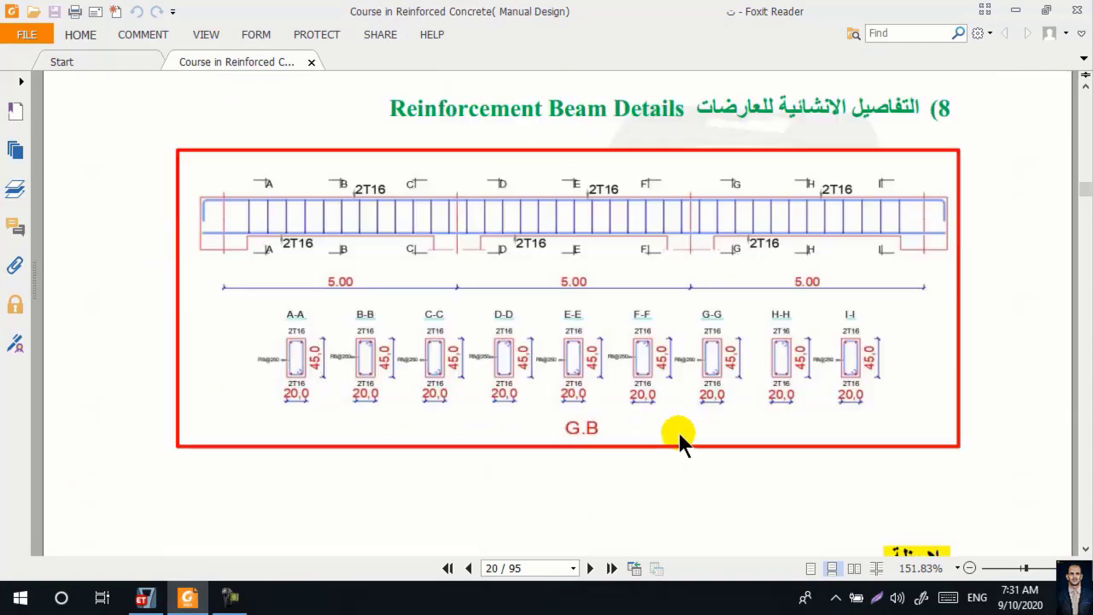
scroll(683, 439, "up", 10)
scroll(681, 430, "down", 15)
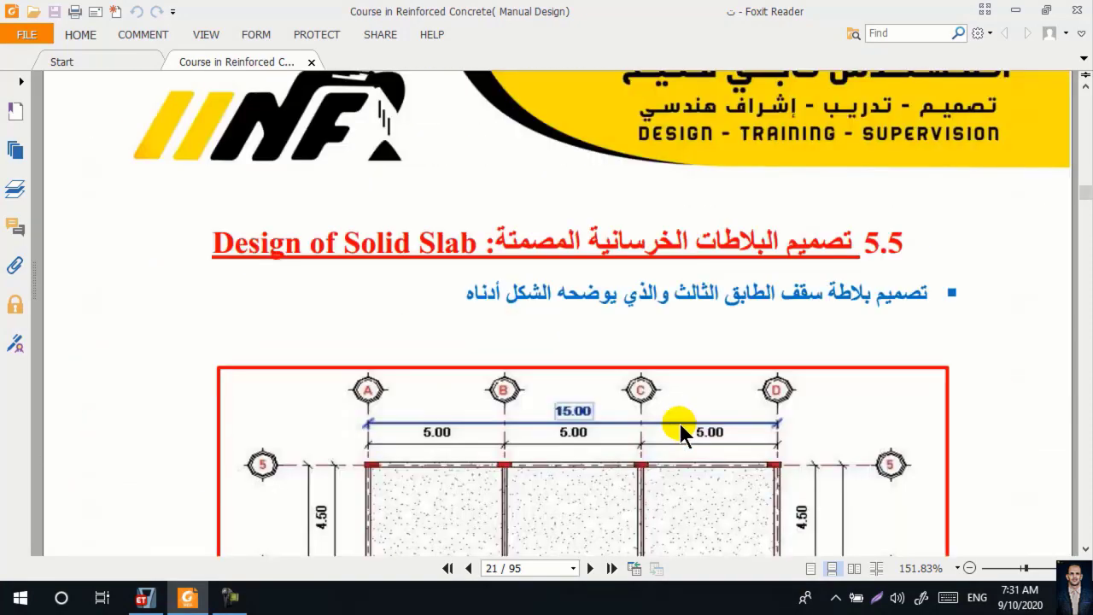
scroll(681, 430, "up", 20)
scroll(680, 430, "up", 15)
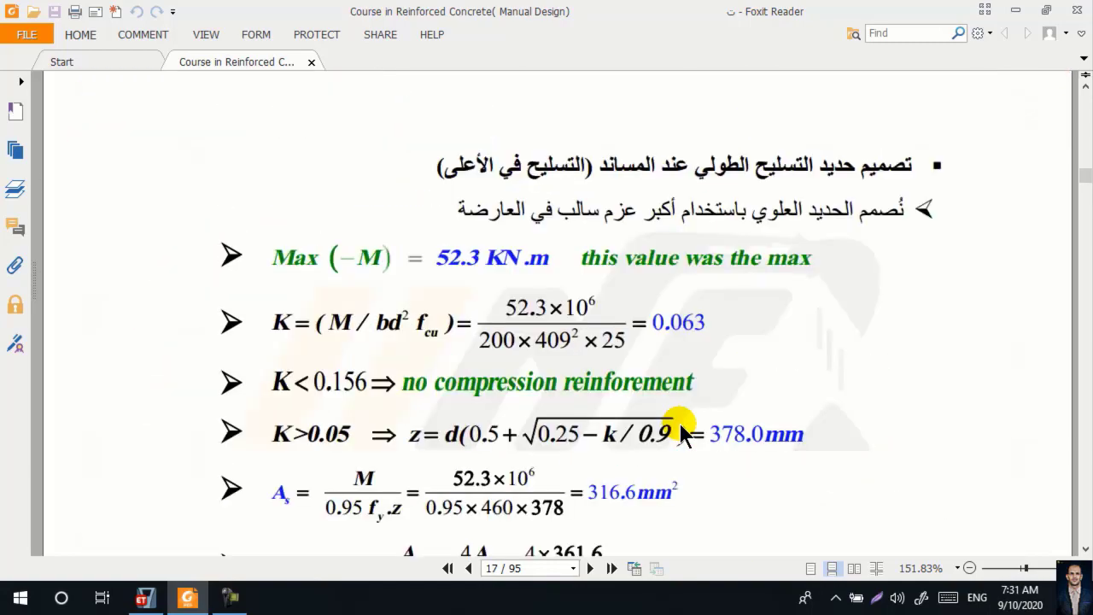
scroll(681, 427, "up", 5)
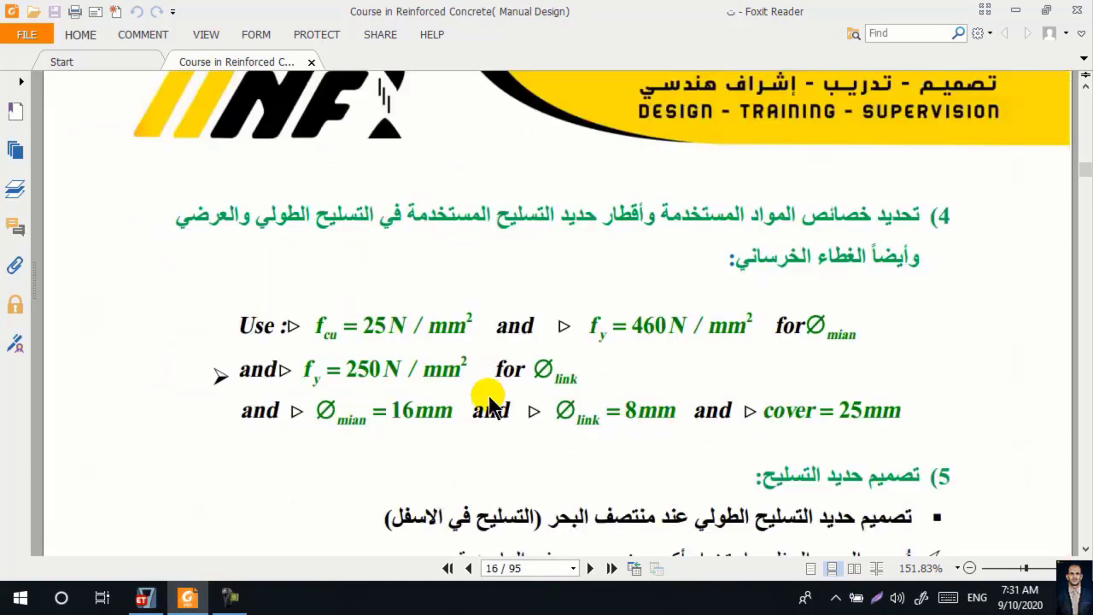
- Circle the concrete strength "fcu = 25 N/mm²" on page 16 with the Pencil drawing tool
triple_click(321, 326)
double_click(80, 24)
left_click(81, 36)
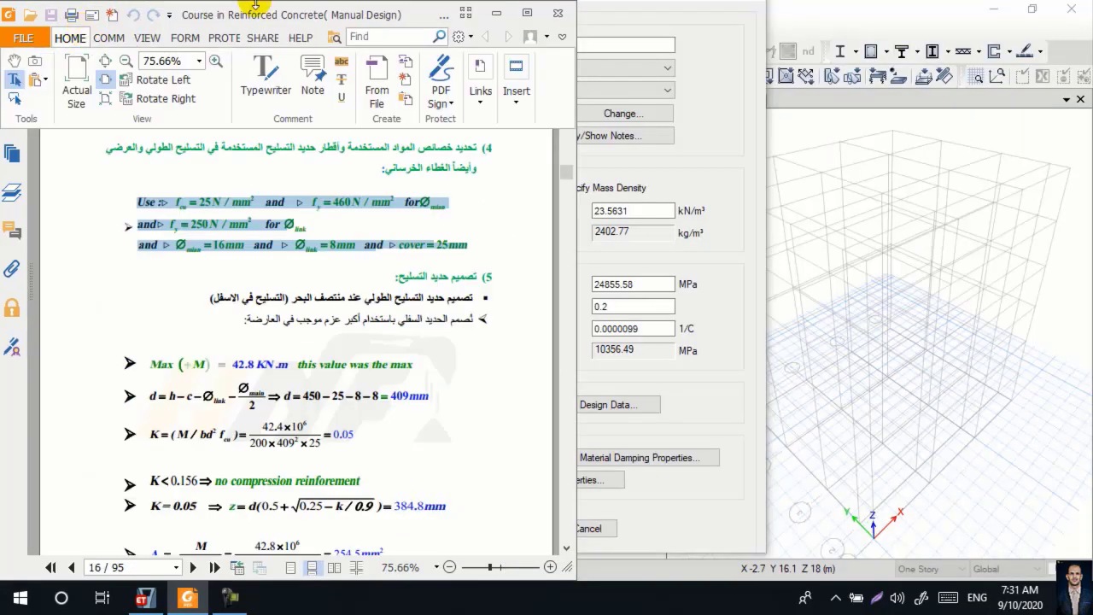
left_click_drag(532, 12, 527, 25)
double_click(527, 26)
left_click(86, 33)
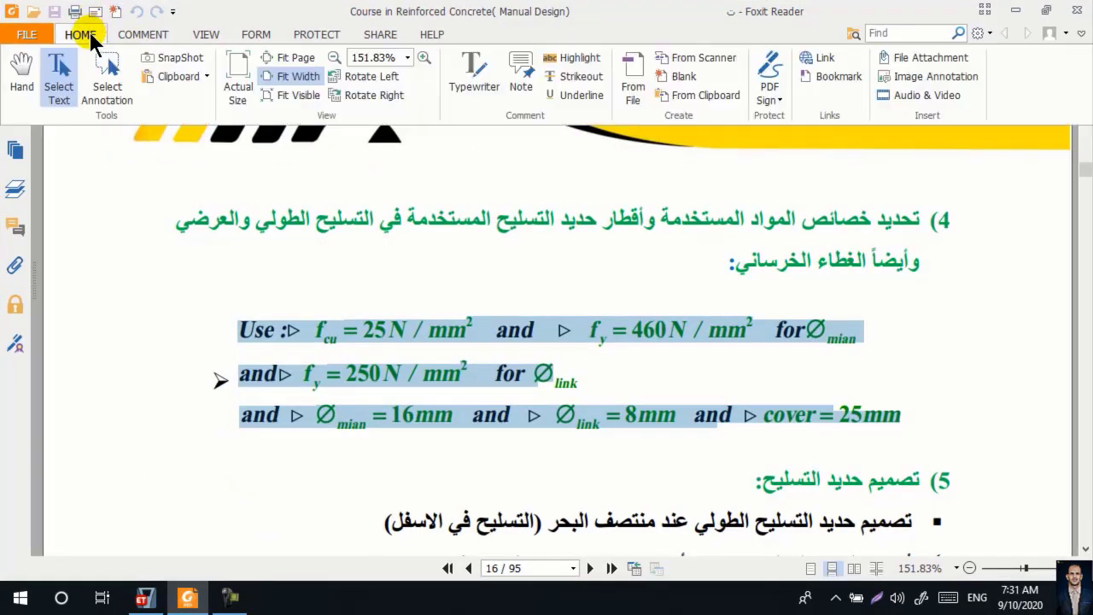
left_click(143, 38)
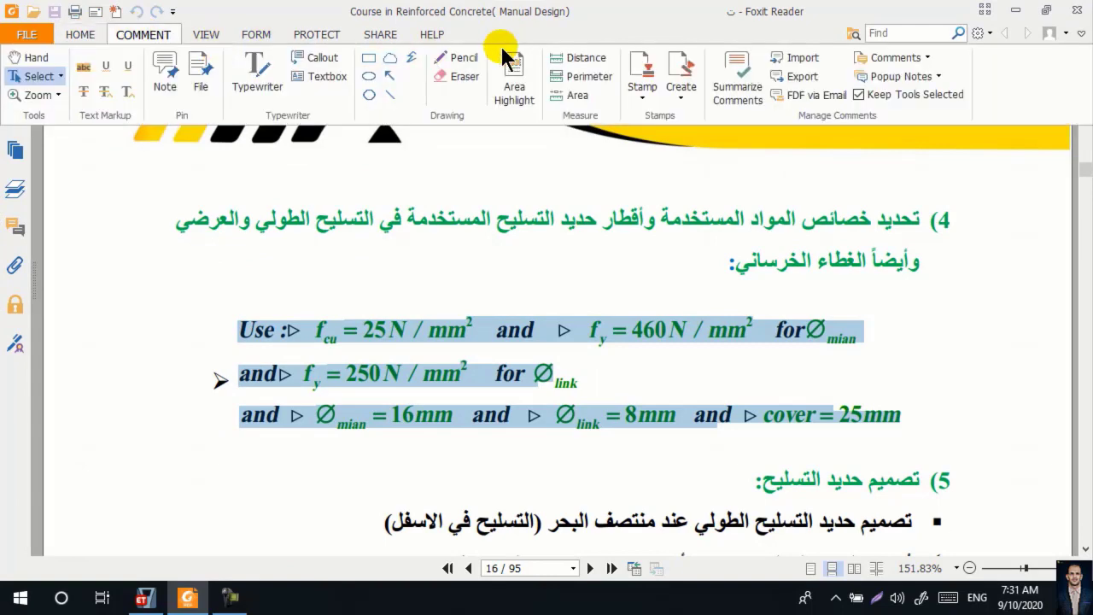
left_click(464, 53)
mouse_move(327, 318)
left_mouse_down()
mouse_move(455, 305)
mouse_move(469, 332)
mouse_move(407, 346)
mouse_move(309, 321)
left_mouse_up()
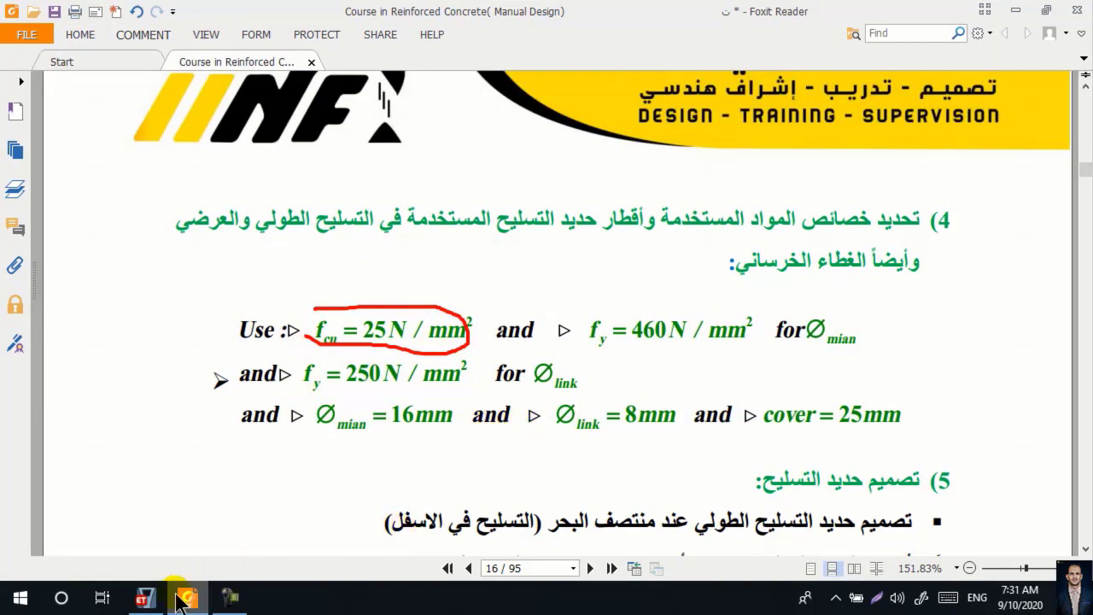
- Switch back to ETABS and complete the material name as "Fcu=25 N/mm2"
left_click(144, 598)
left_click(553, 45)
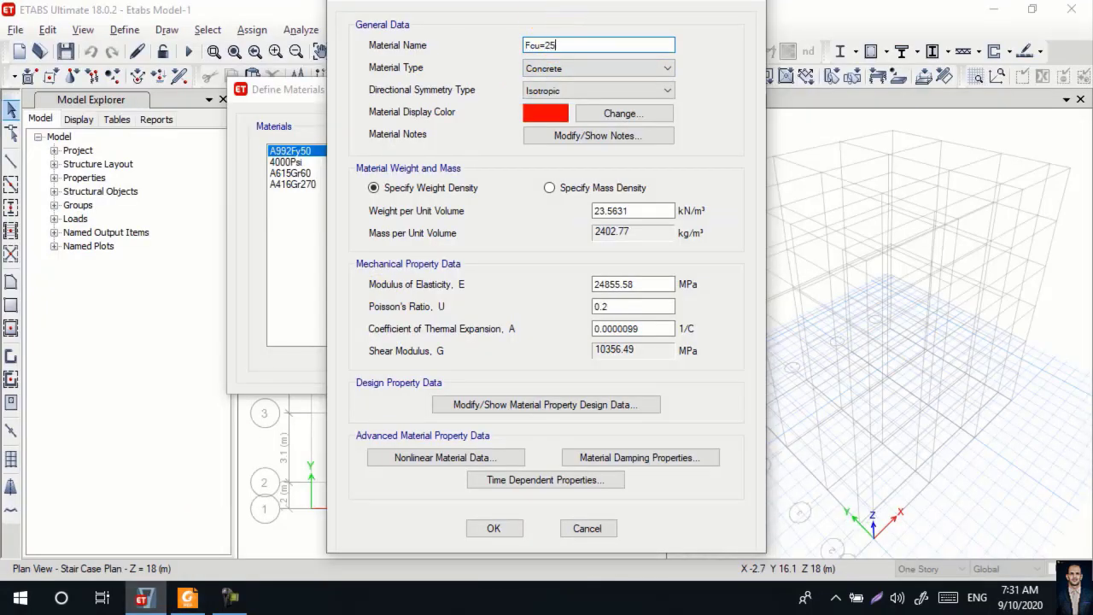
type("25 n/mm2")
left_click(560, 71)
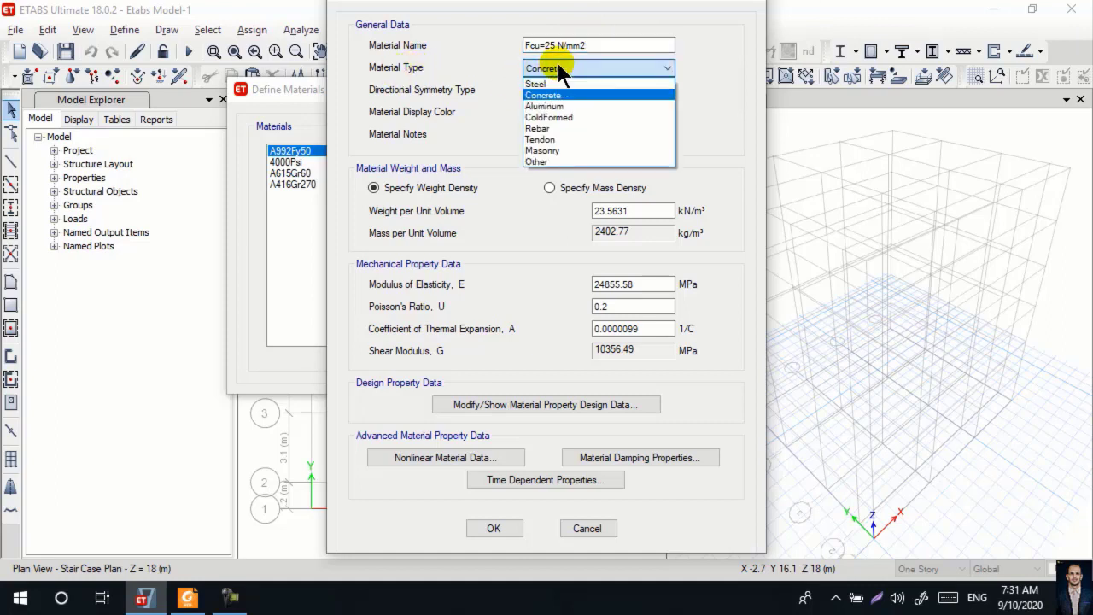
left_click(560, 70)
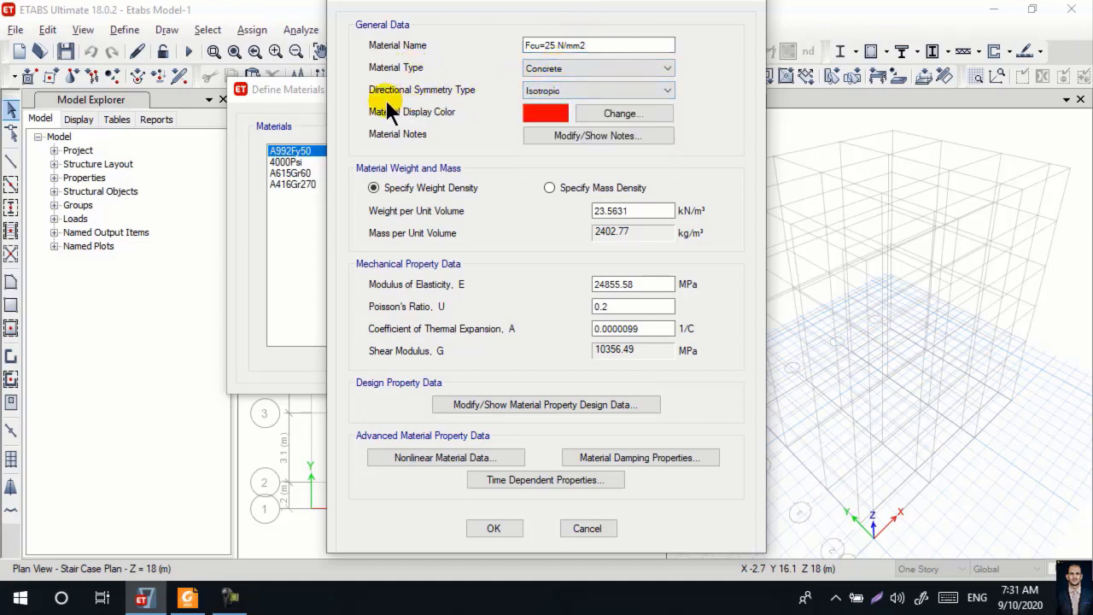
left_click(546, 92)
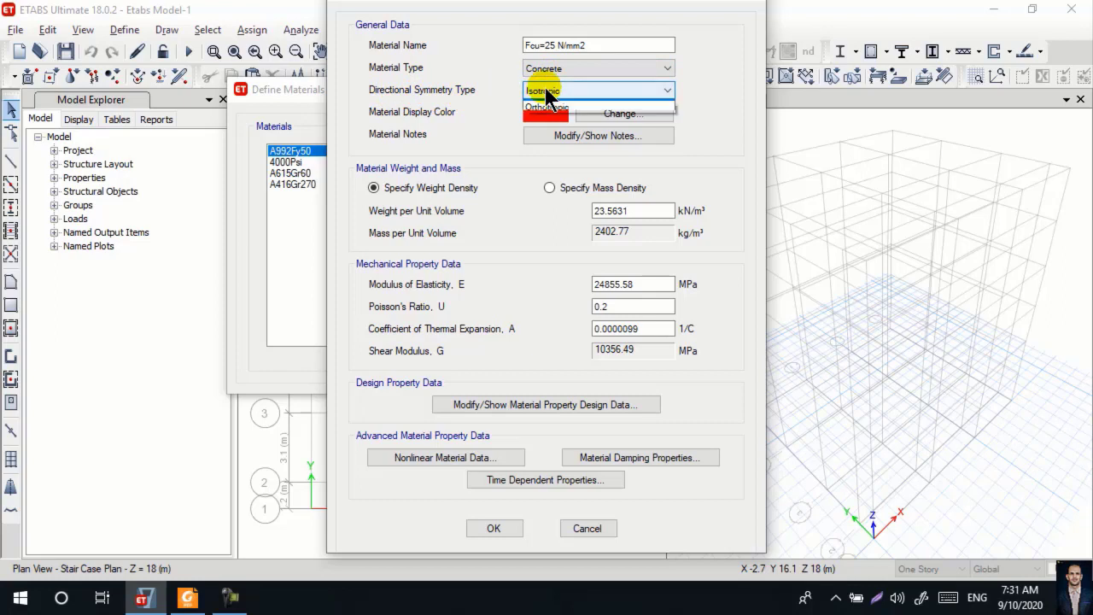
left_click(578, 91)
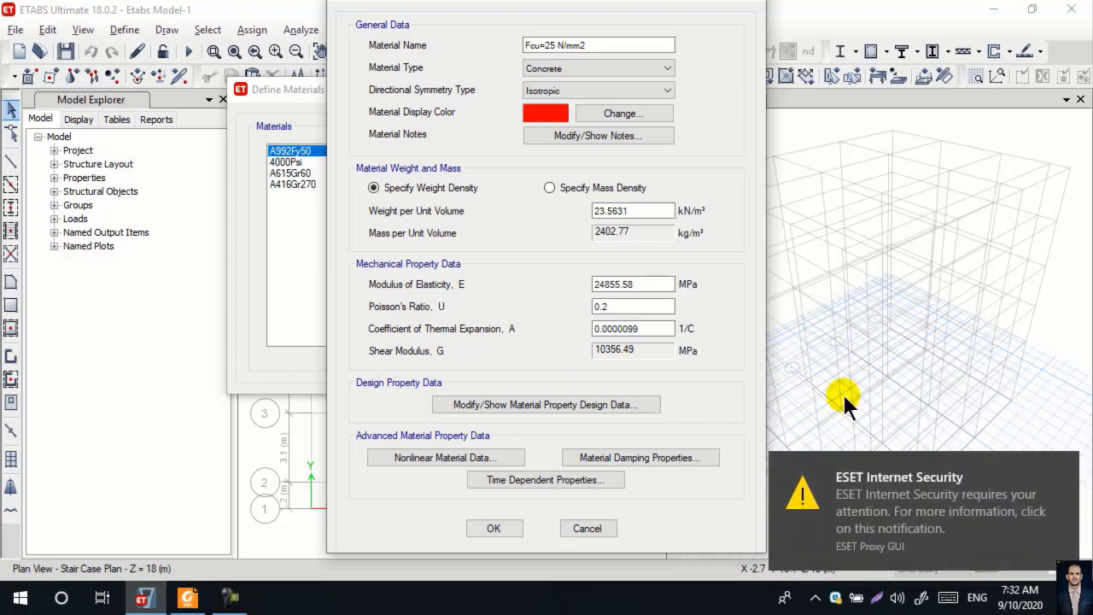
left_click(1065, 468)
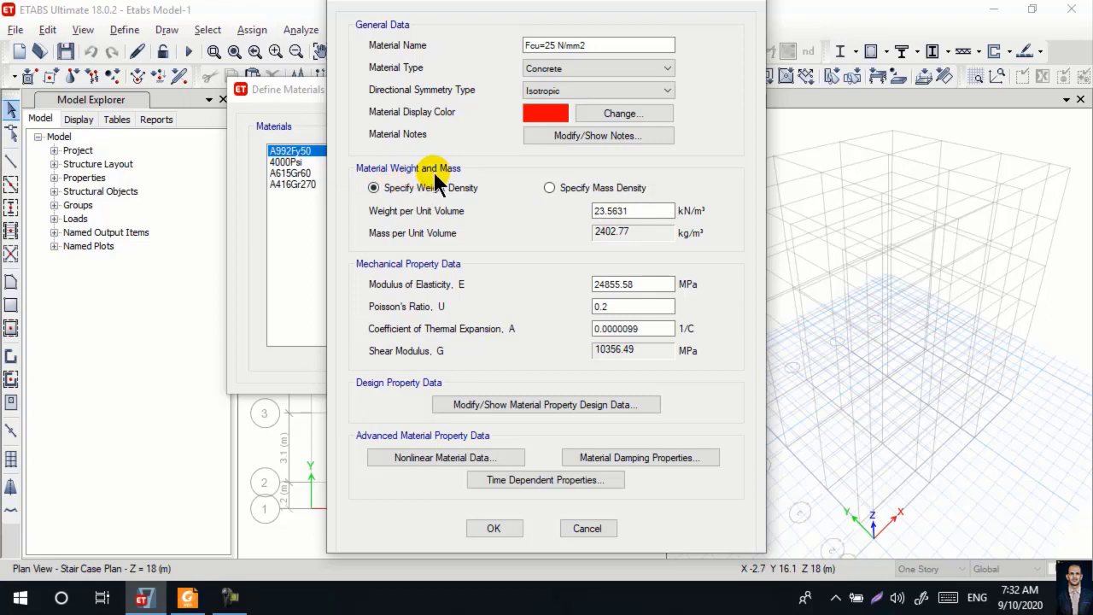
- Switch to the reinforced concrete course PDF in Foxit Reader and find the beam self-weight calculation on page 13
double_click(632, 210)
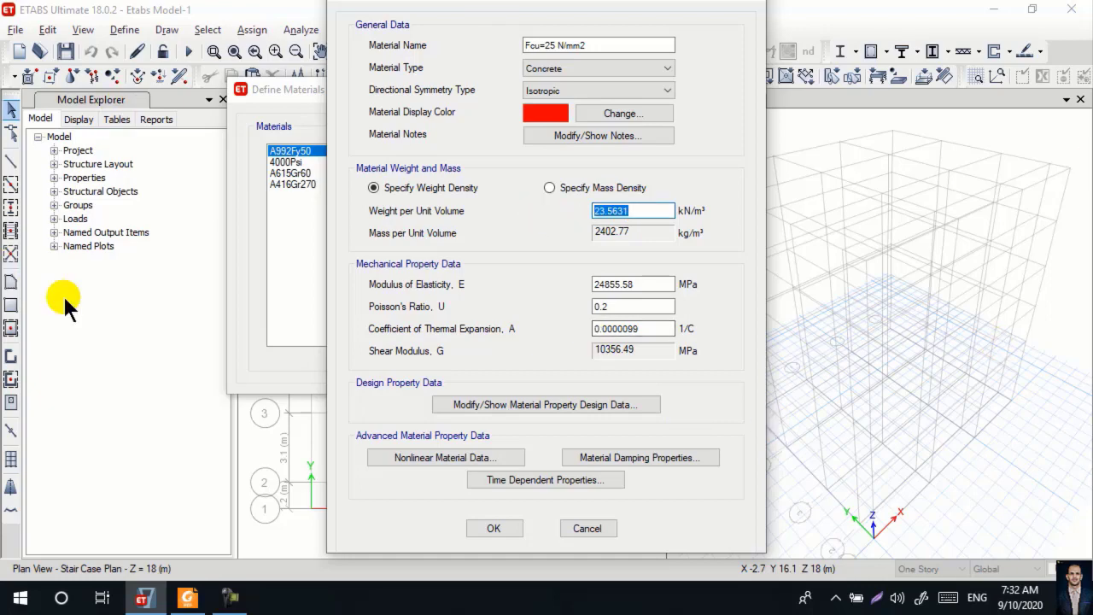
left_click(228, 598)
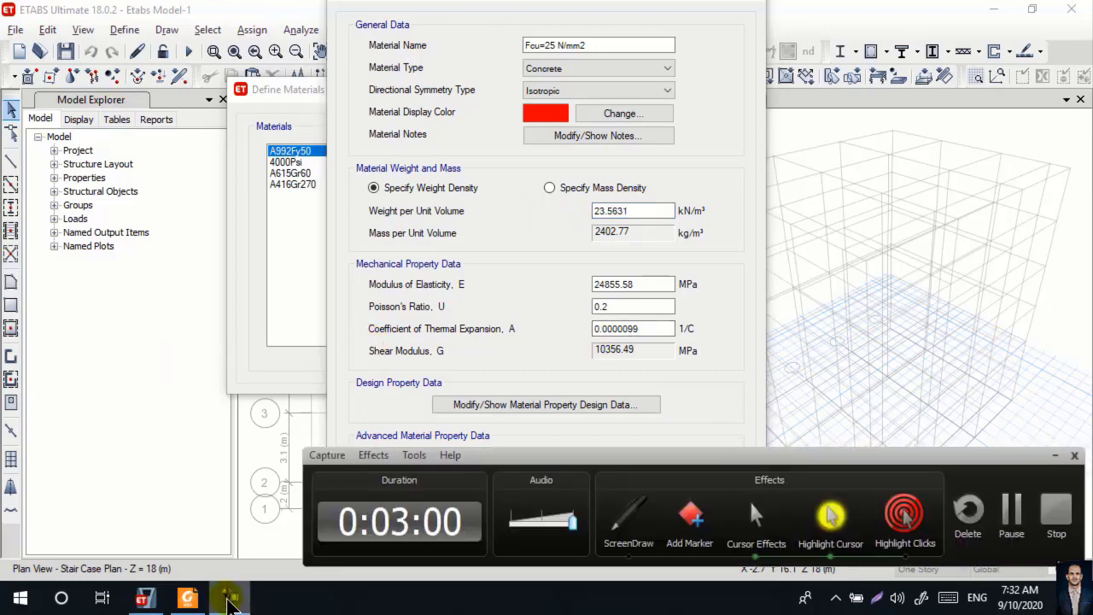
left_click(229, 598)
left_click(229, 598)
left_click(229, 598)
left_click(188, 598)
scroll(532, 330, "down", 5)
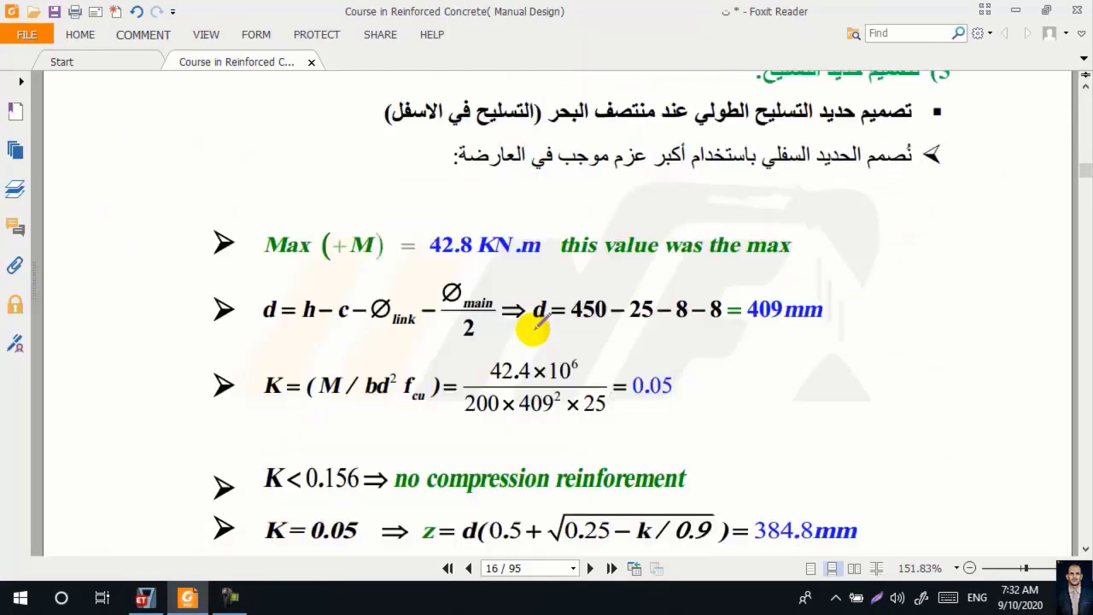
scroll(532, 330, "down", 15)
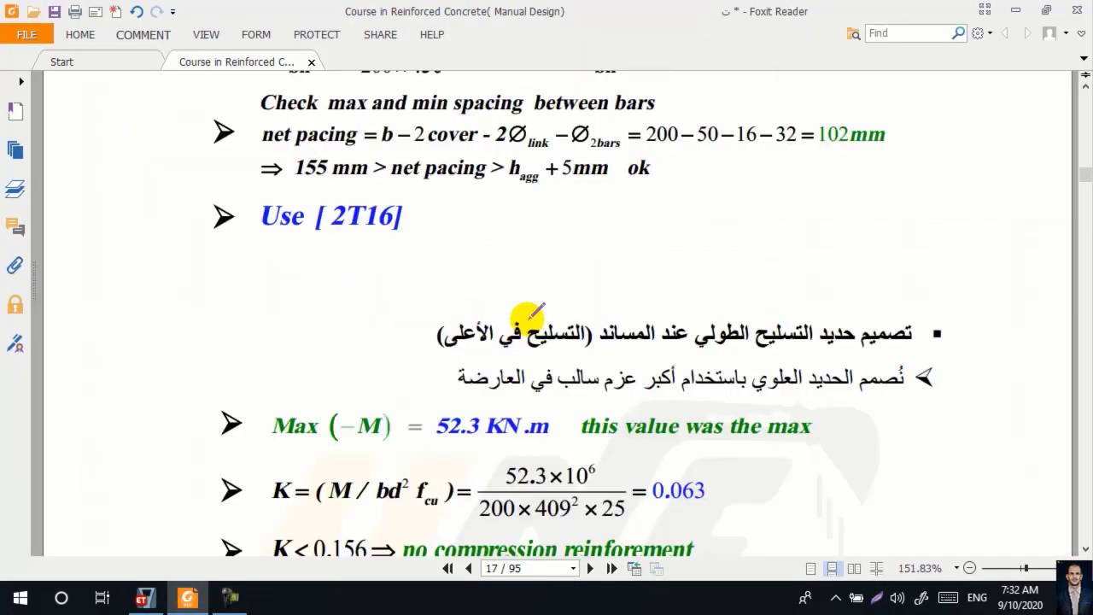
scroll(531, 314, "down", 8)
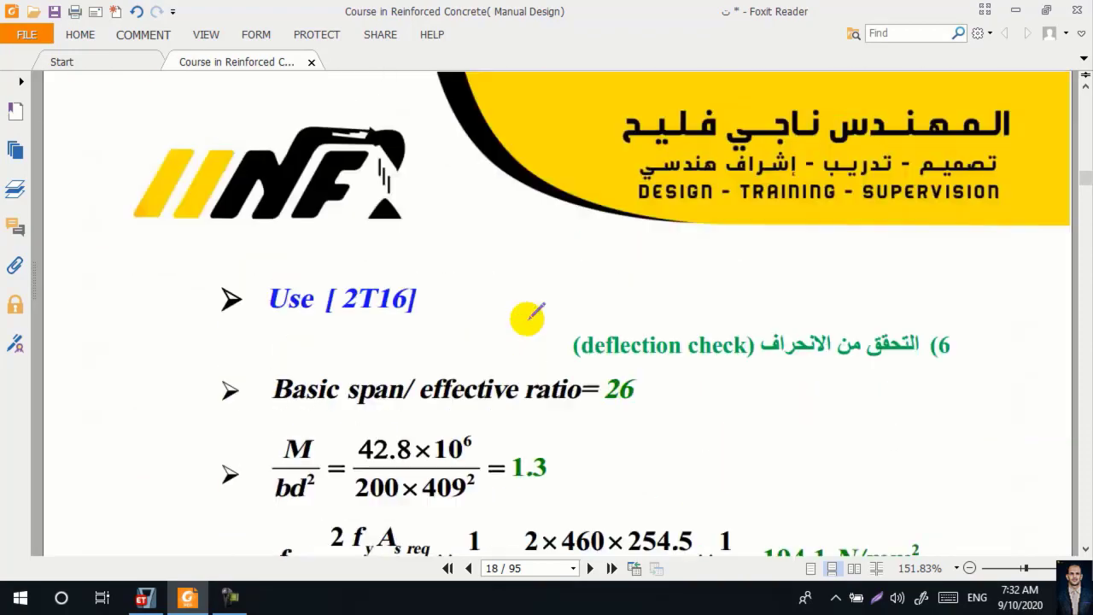
scroll(528, 324, "up", 15)
scroll(533, 338, "up", 20)
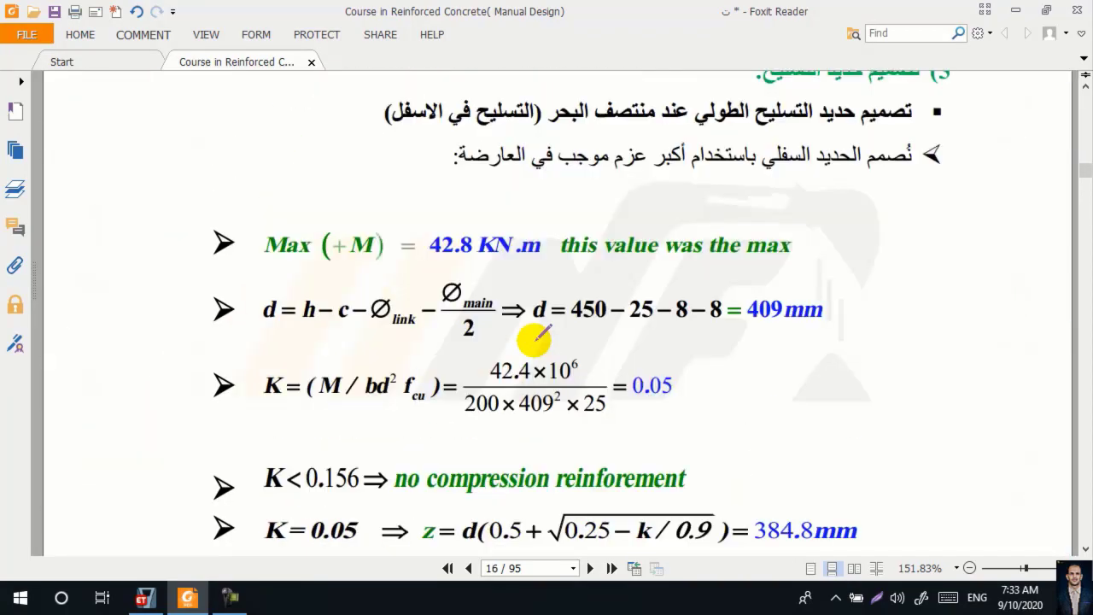
scroll(537, 337, "up", 20)
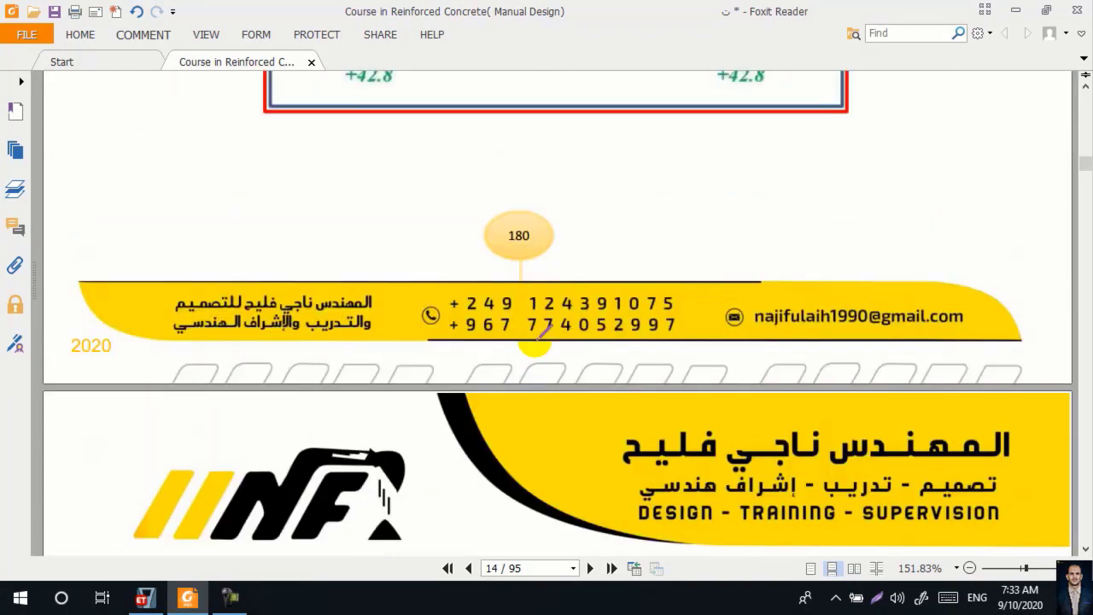
scroll(545, 322, "up", 5)
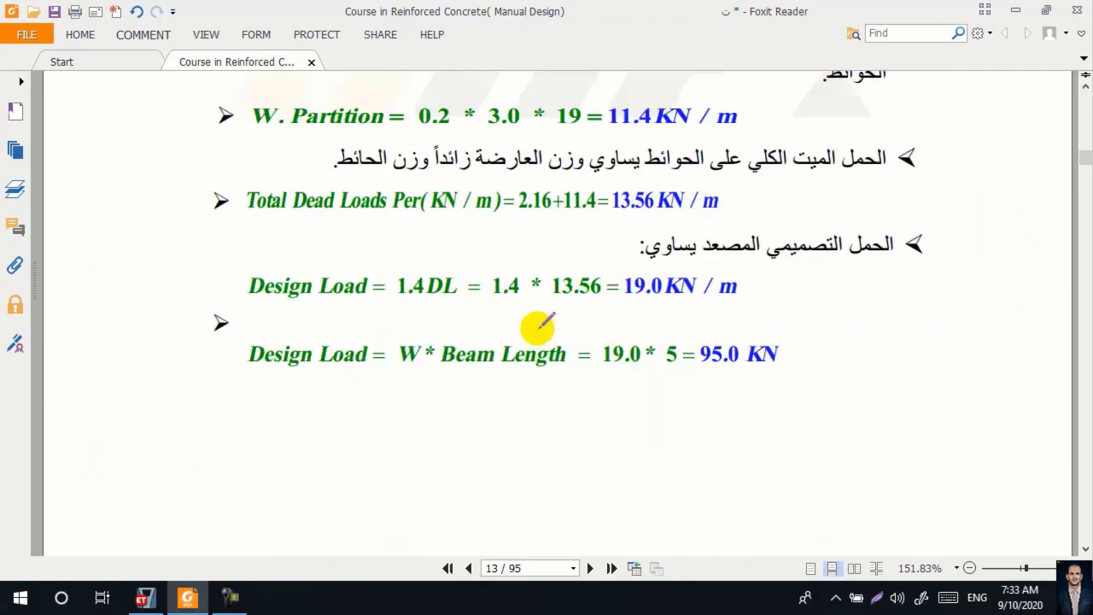
scroll(539, 325, "up", 5)
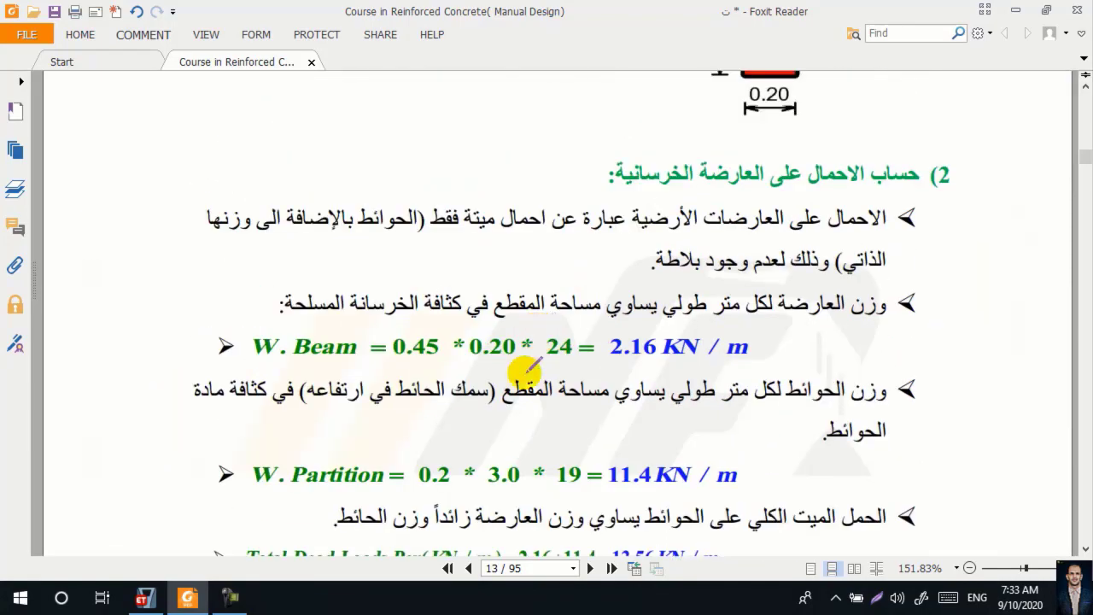
- Circle the concrete unit weight of 24 in the "W. Beam" calculation on page 13
scroll(498, 369, "down", 1)
scroll(498, 370, "up", 5)
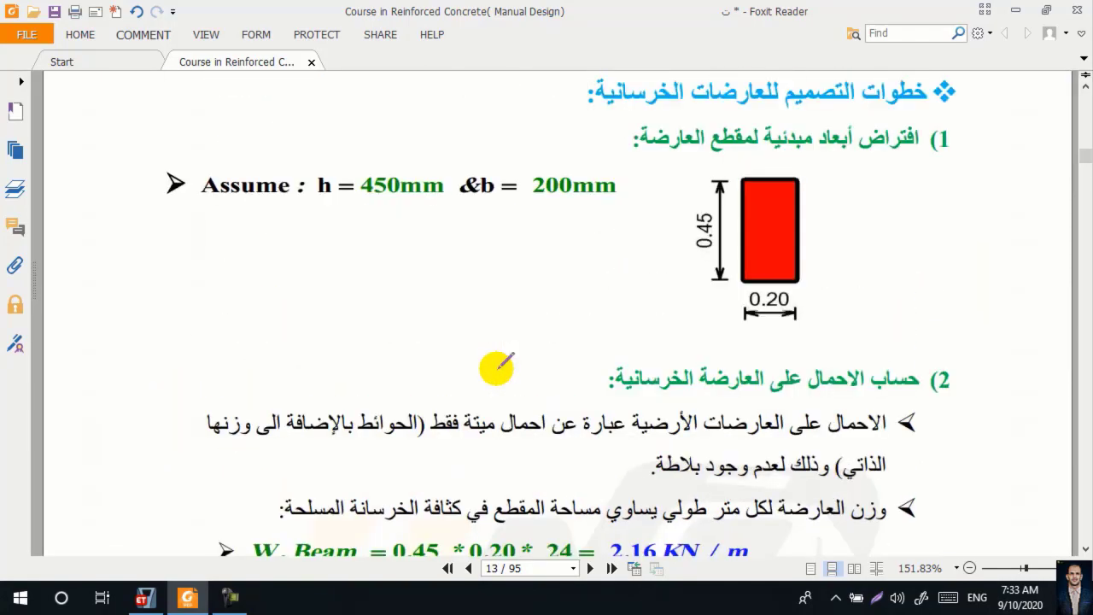
scroll(497, 370, "down", 5)
scroll(360, 405, "down", 2)
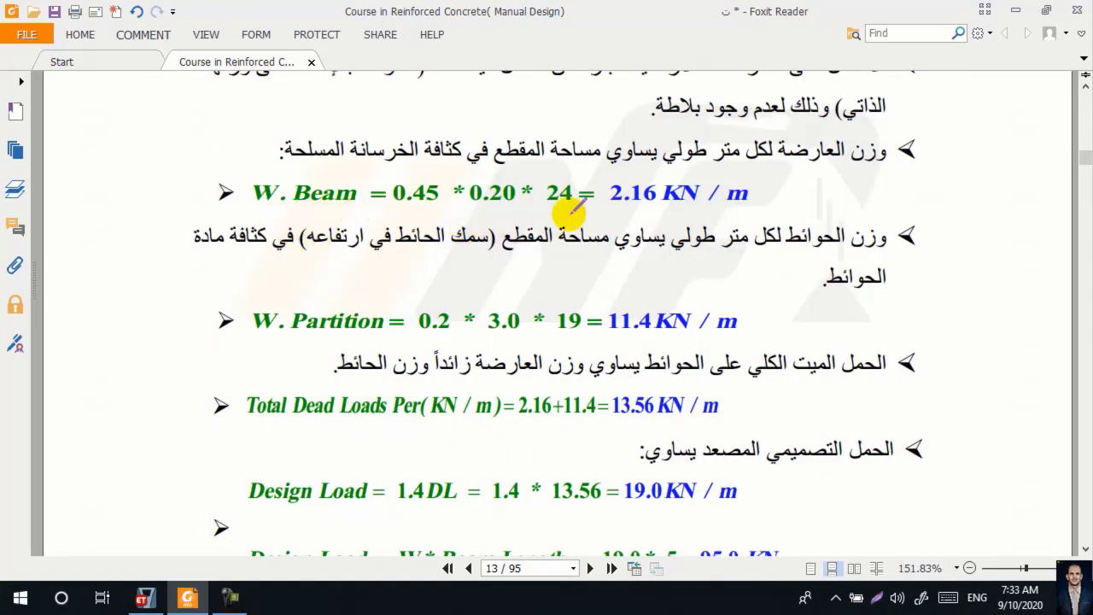
mouse_move(547, 207)
left_mouse_down()
mouse_move(585, 202)
mouse_move(577, 177)
mouse_move(557, 173)
mouse_move(541, 205)
left_mouse_up()
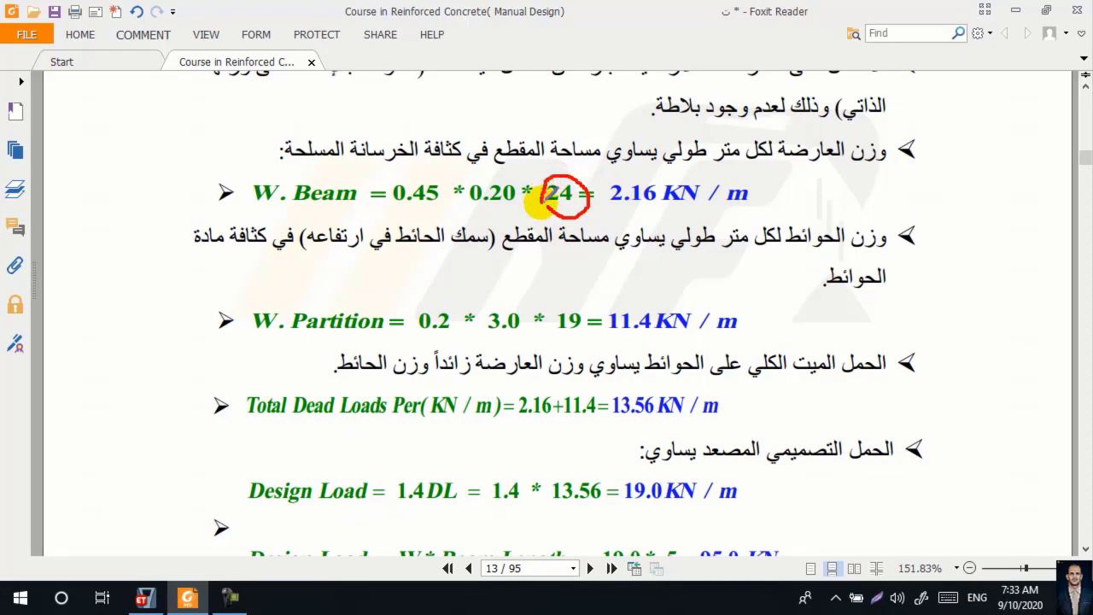
- Switch back to ETABS, set the weight per unit volume to 24 kN/m³ and choose to specify mass density
left_click(154, 598)
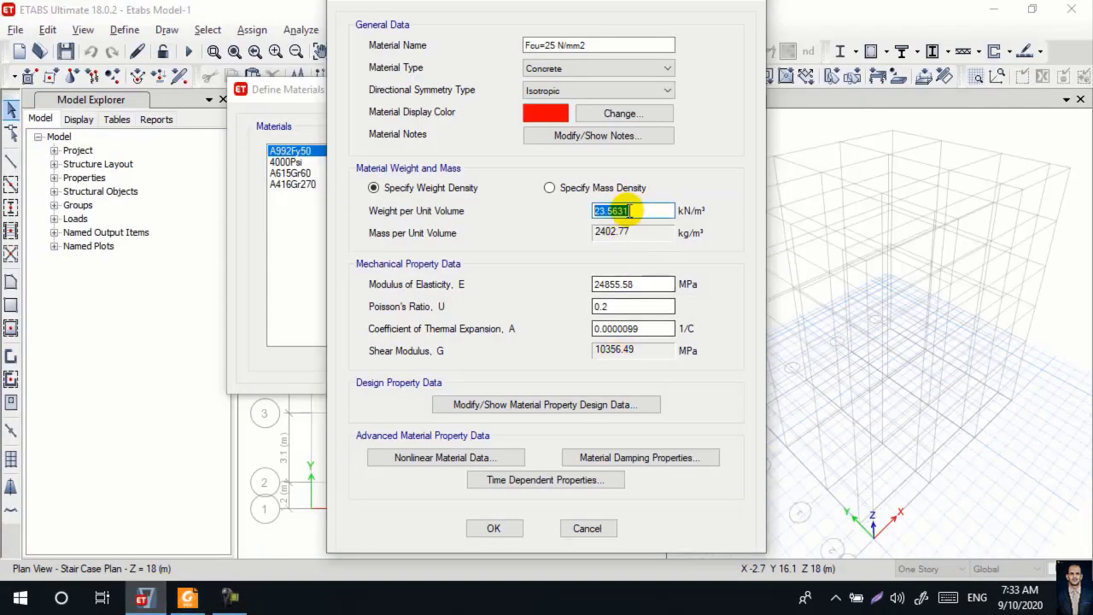
type("24")
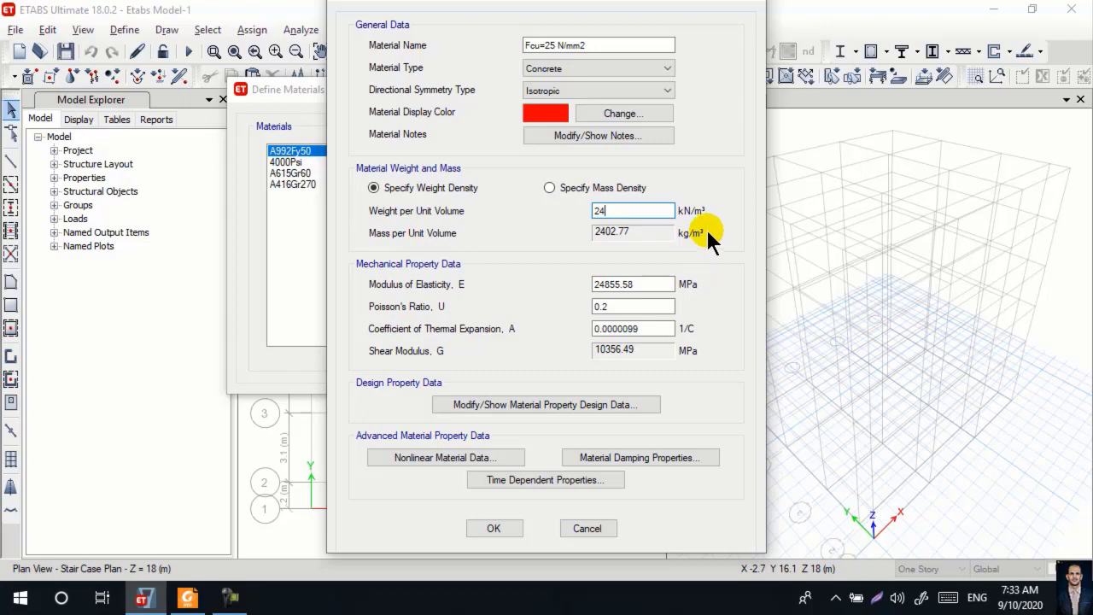
left_click(563, 190)
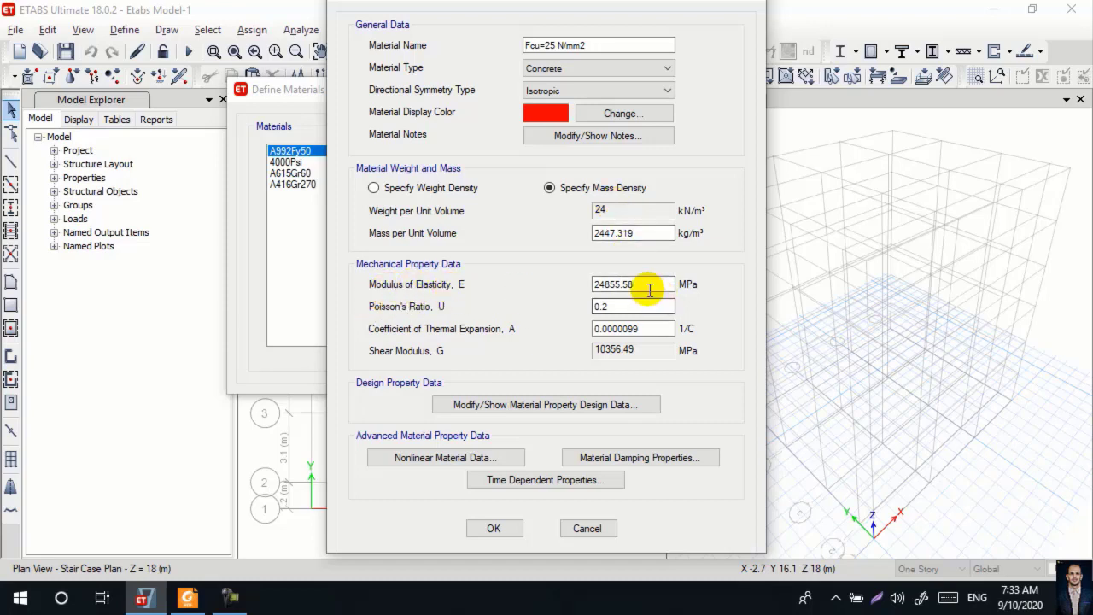
- Consult the elastic modulus formulas in the second course PDF and set the material's modulus of elasticity to 25000 MPa in ETABS
left_click_drag(633, 285, 592, 284)
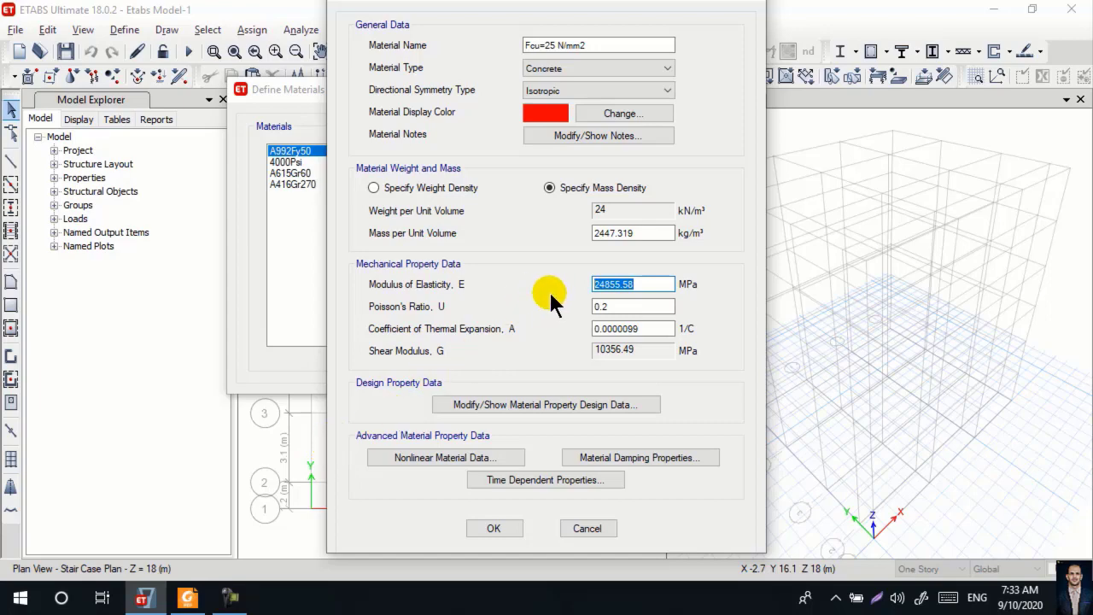
key("alt+Tab")
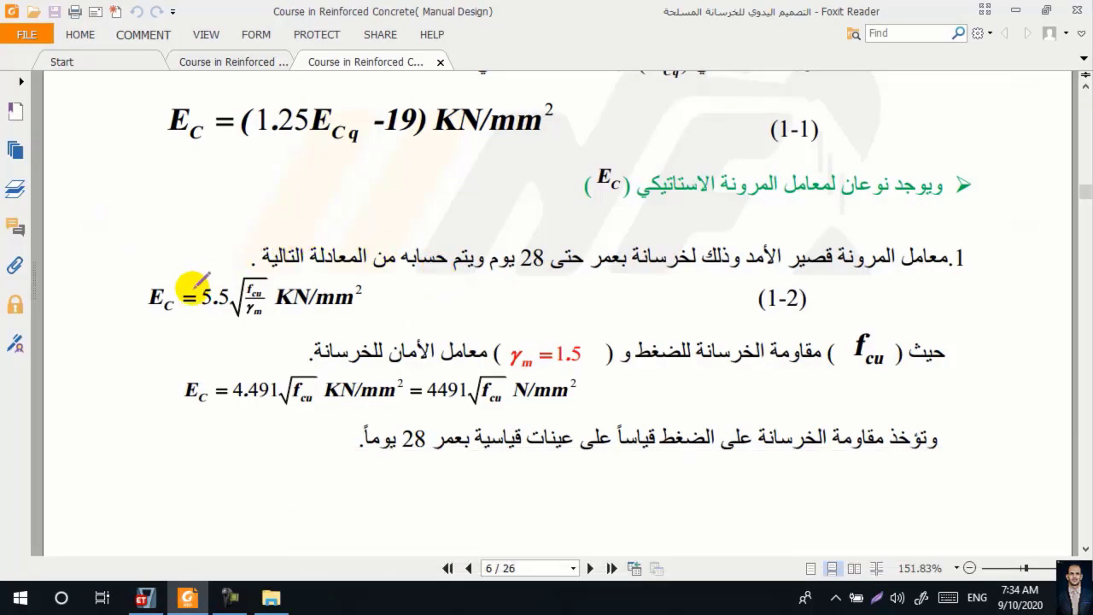
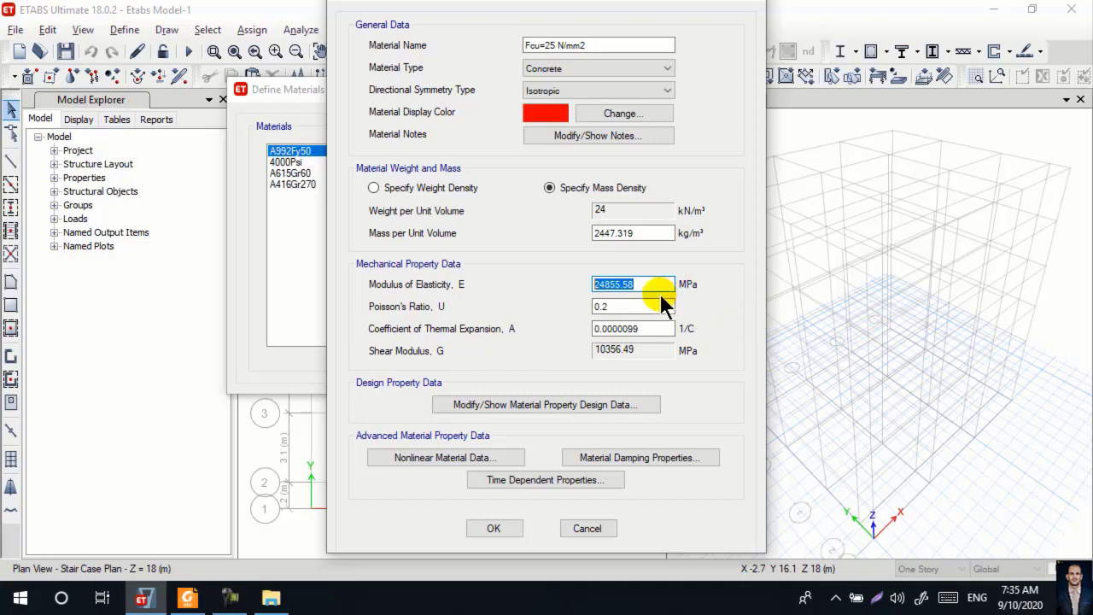
type("25000")
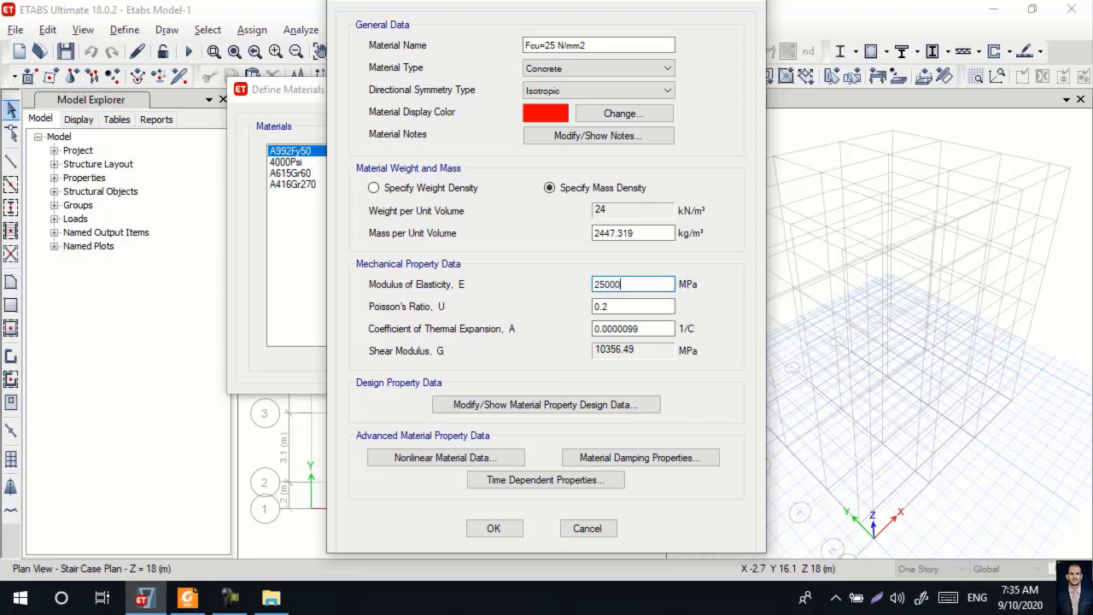
key("Tab")
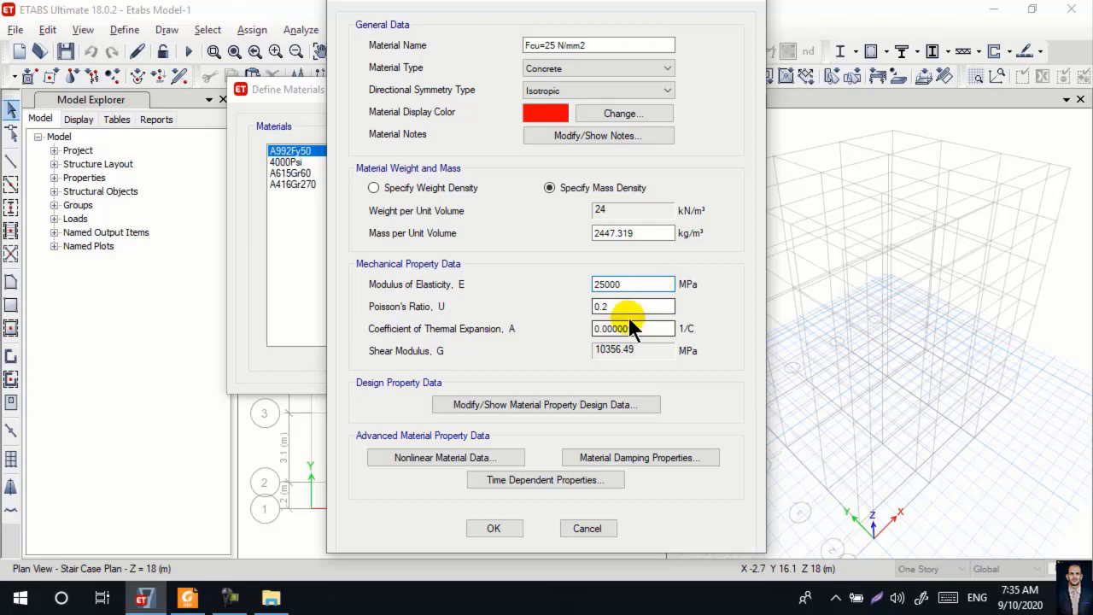
- Switch to the course PDF in Foxit Reader and underline the Poisson's ratio value 0.20 on page 8
left_click(188, 598)
scroll(556, 273, "down", 8)
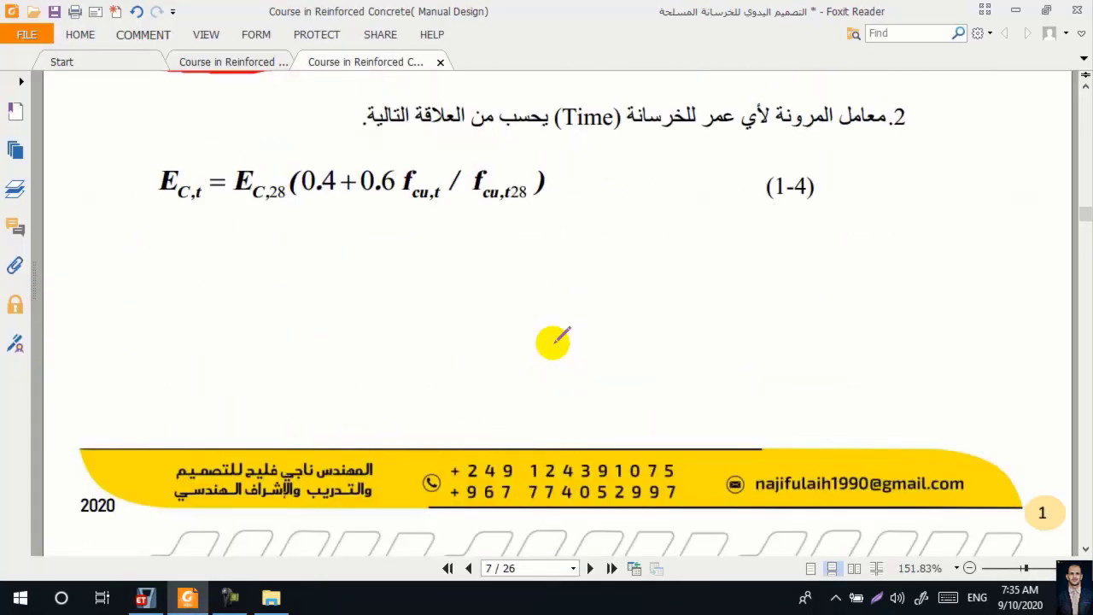
scroll(554, 342, "down", 5)
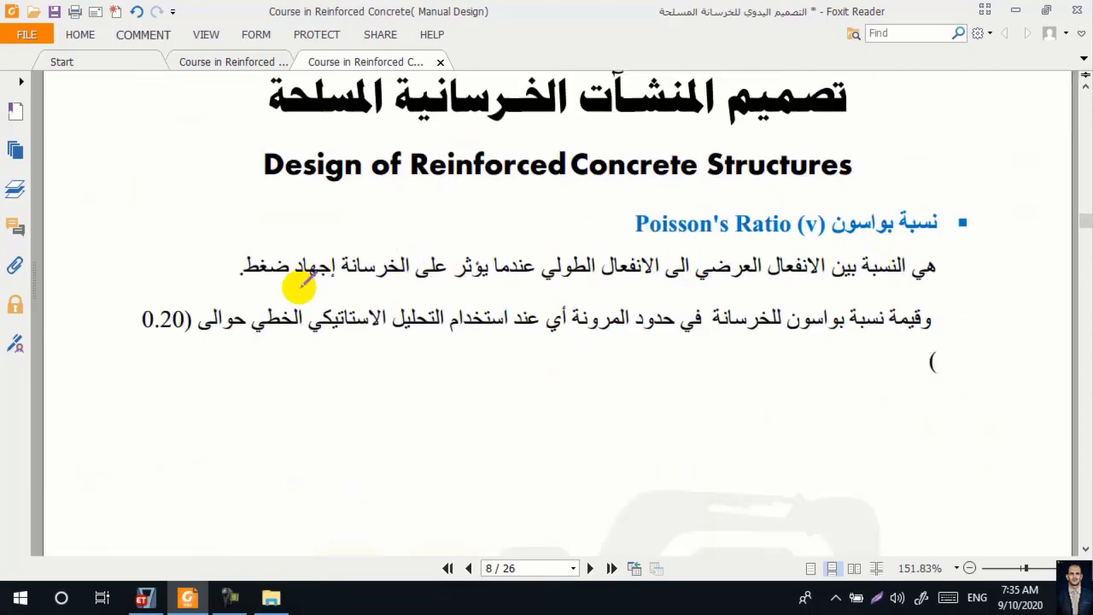
left_click_drag(140, 340, 176, 340)
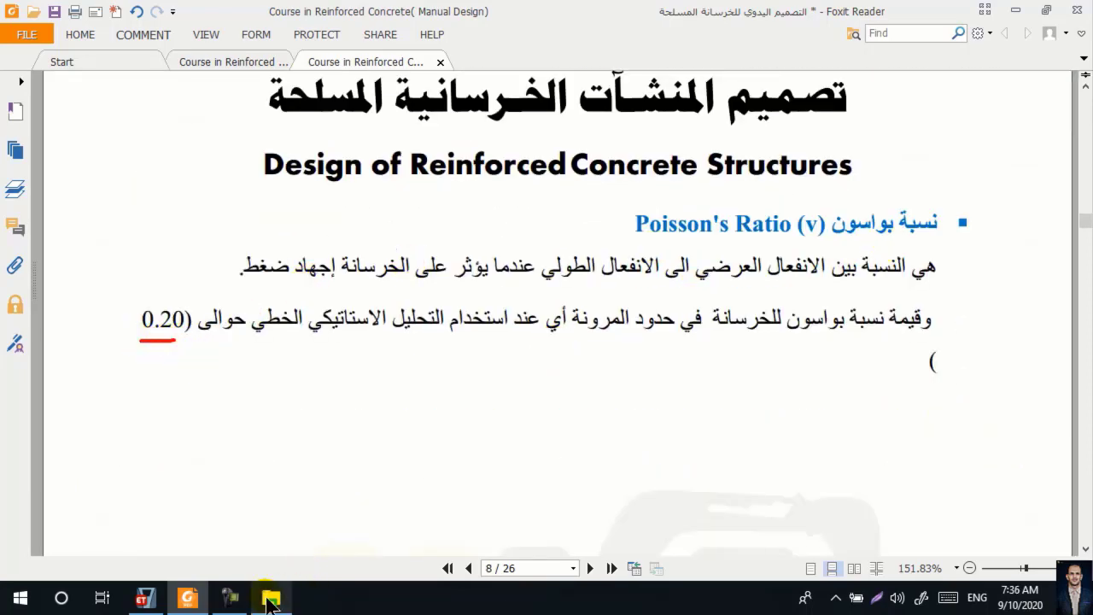
- Switch back to ETABS and check the material's Poisson's ratio and coefficient of thermal expansion against the course values
left_click(145, 598)
double_click(619, 309)
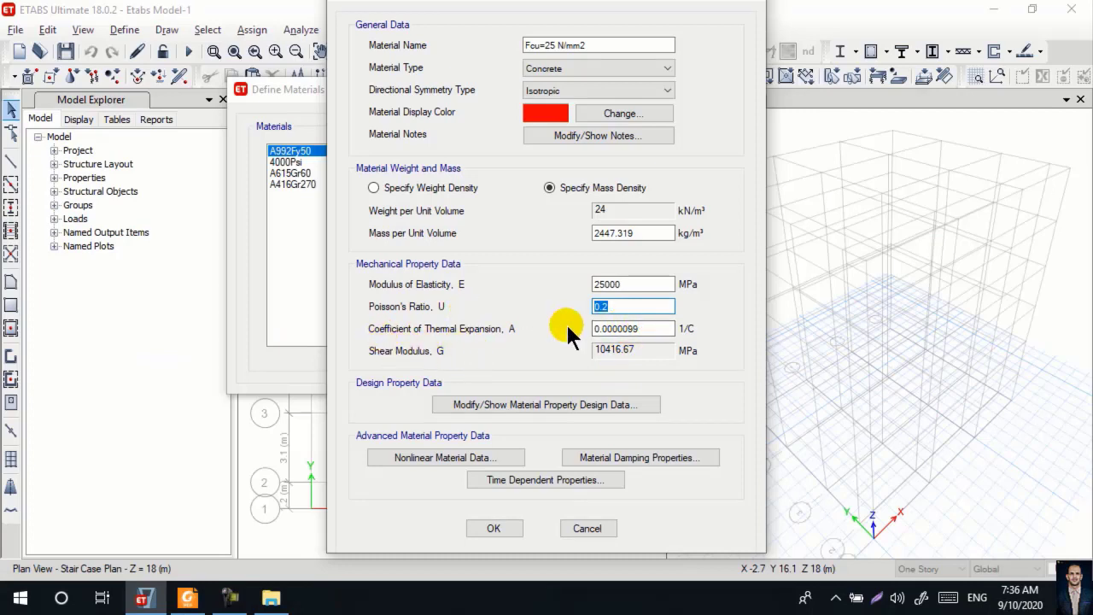
left_click_drag(647, 329, 594, 332)
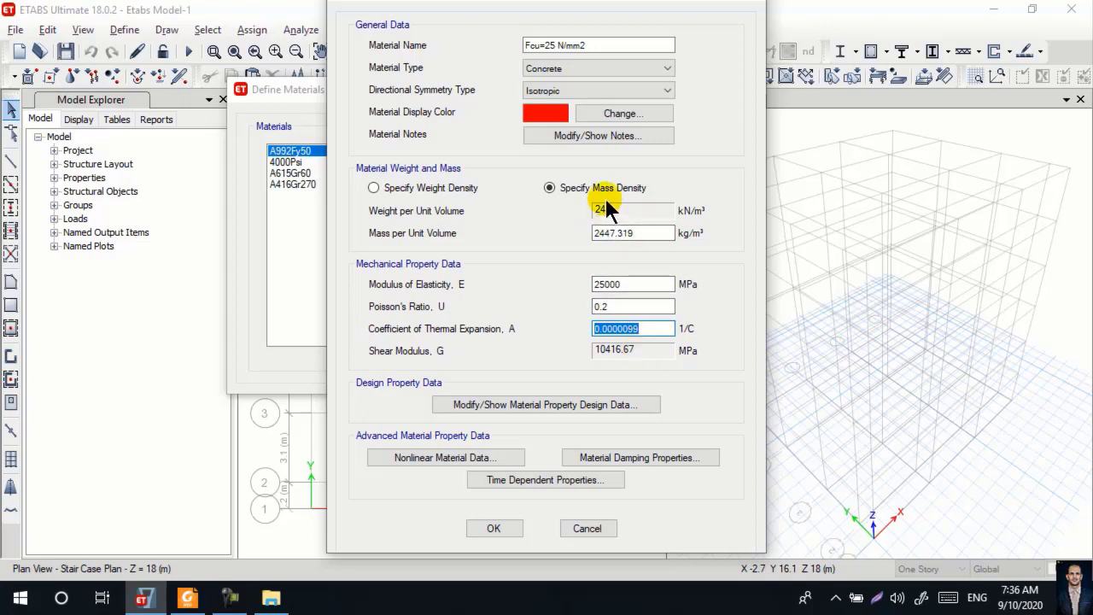
left_click(658, 333)
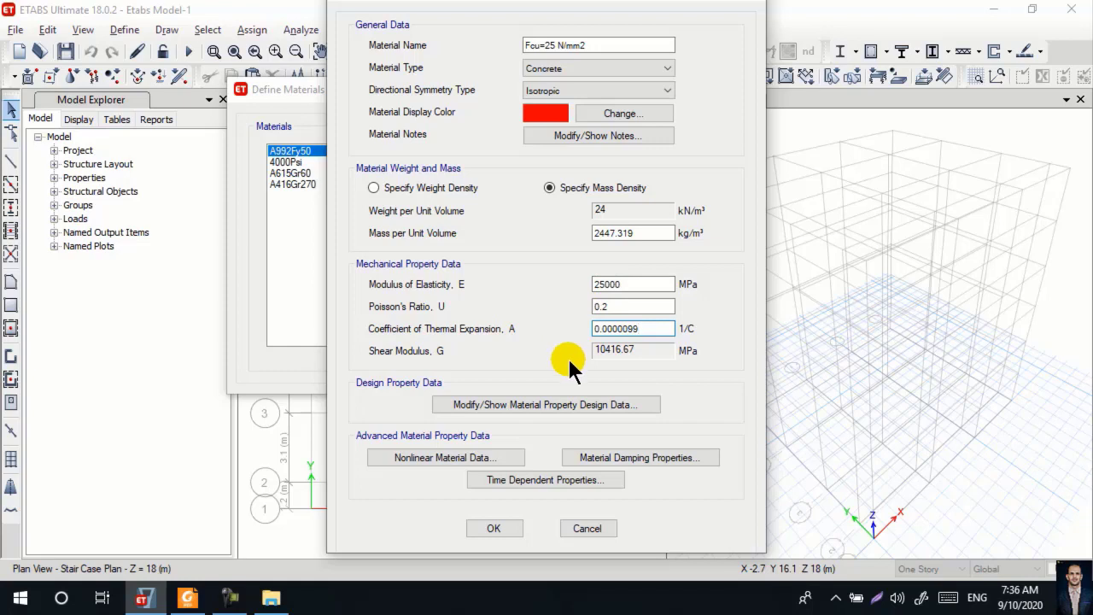
left_click_drag(617, 308, 584, 318)
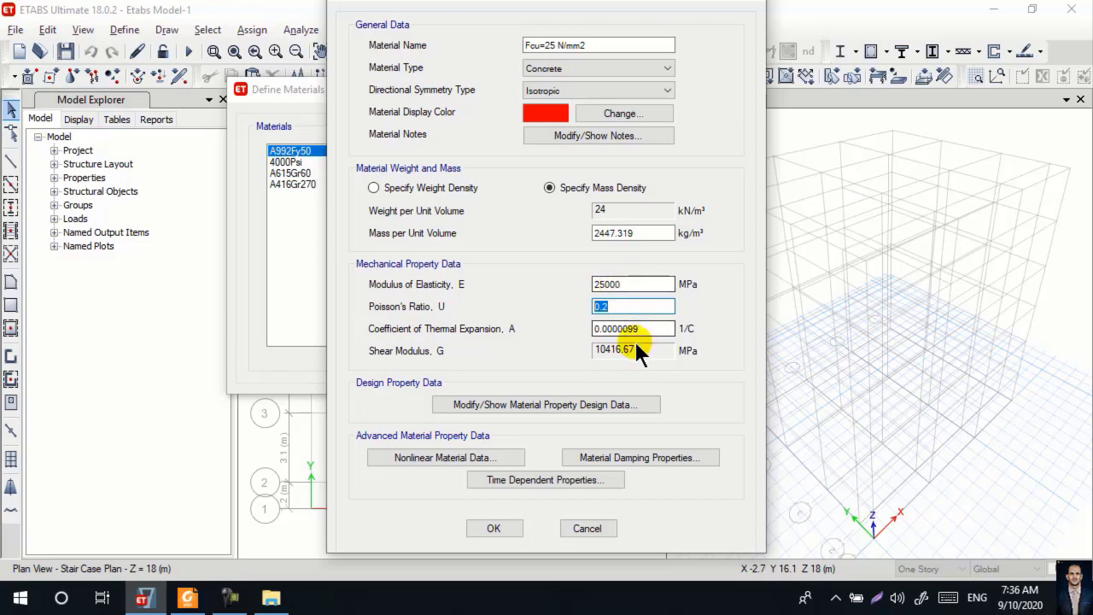
- Set the concrete cube compressive strength fcu to 25 MPa in the design data and save the new material
left_click(506, 409)
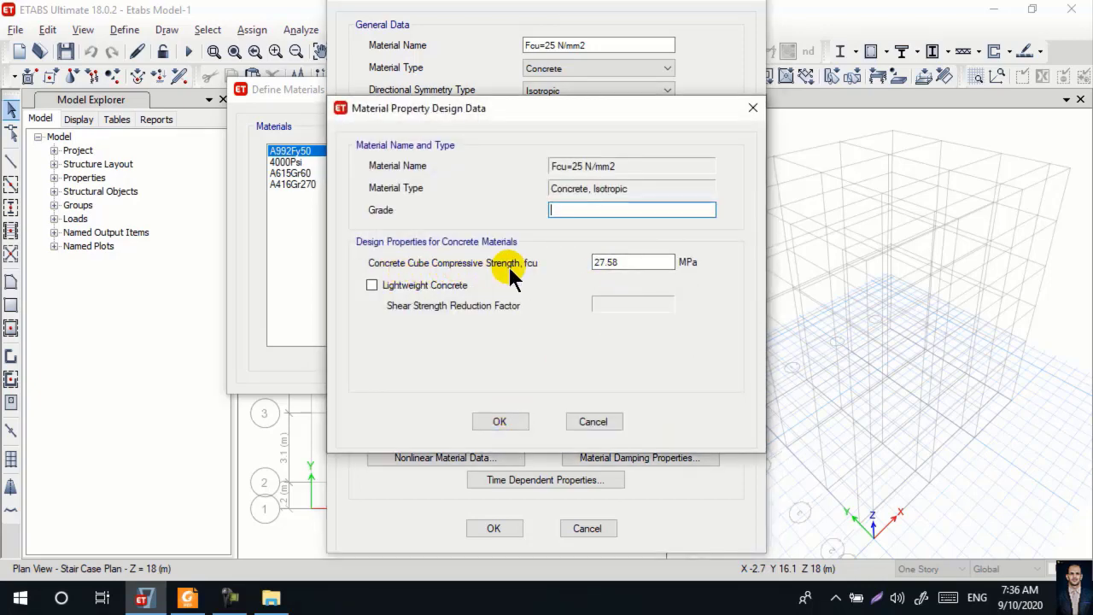
left_click_drag(629, 261, 550, 263)
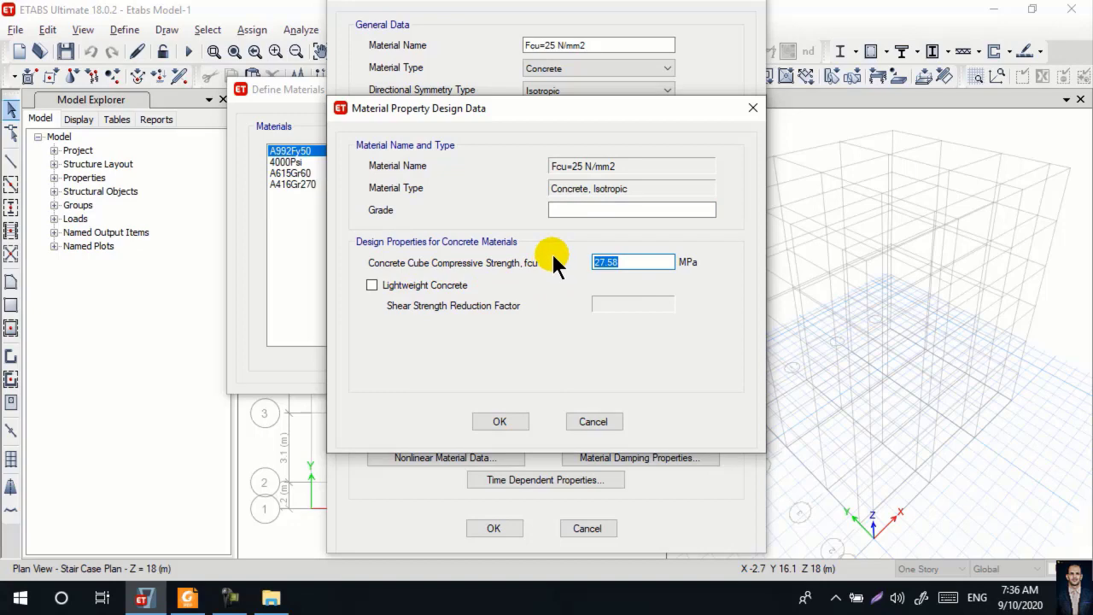
type("25")
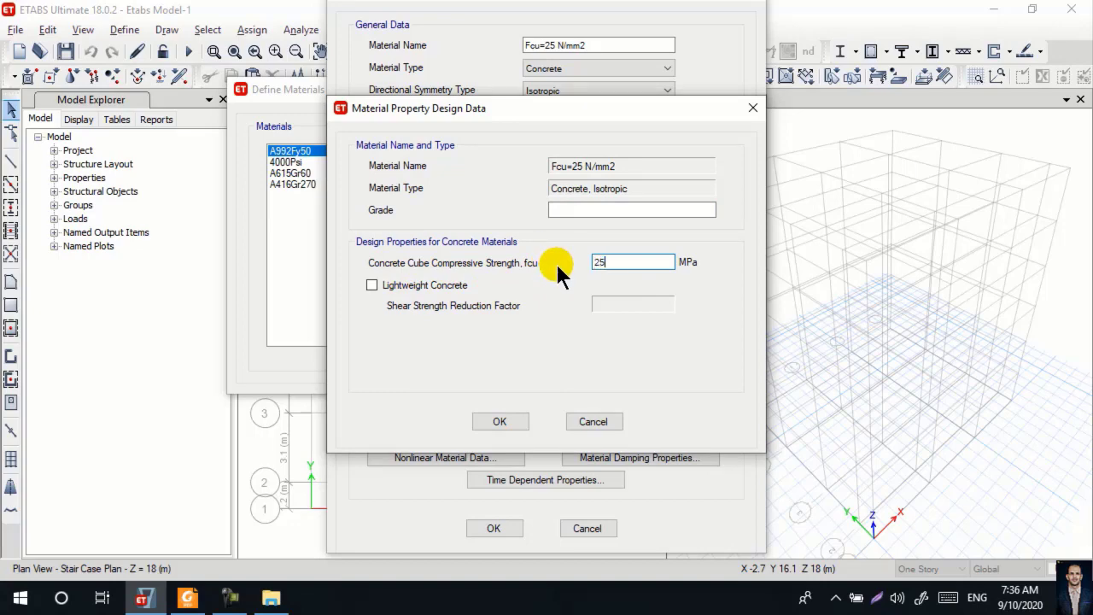
left_click(501, 420)
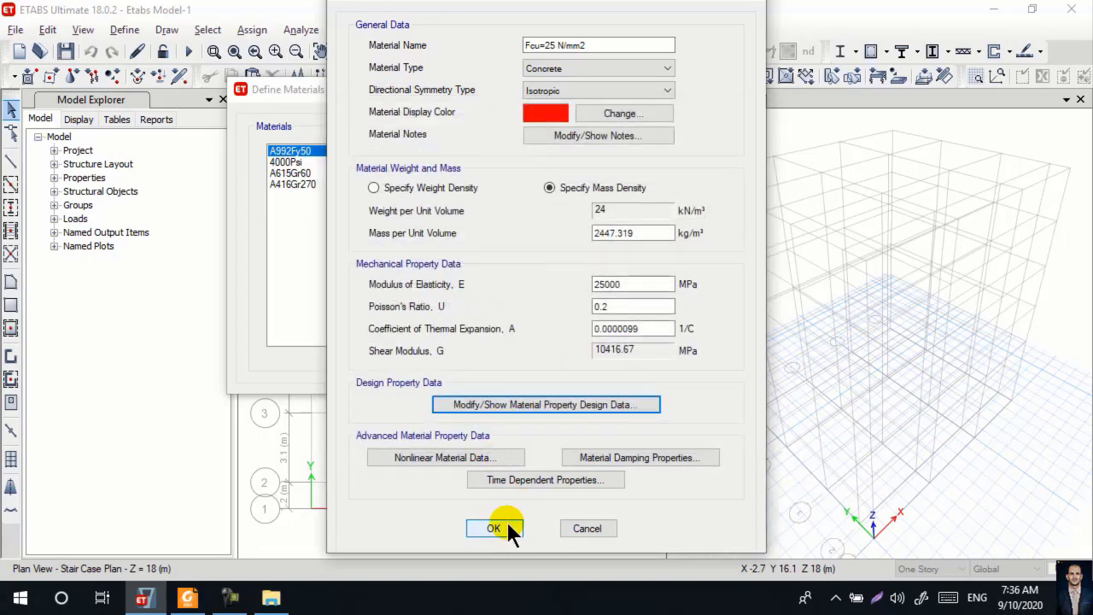
left_click(505, 523)
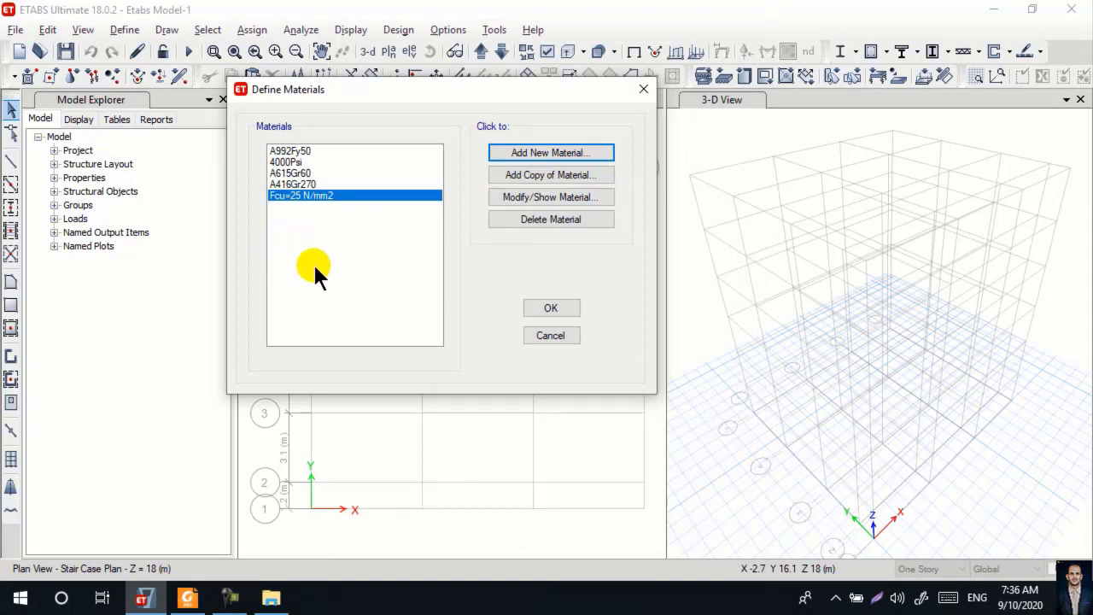
- Switch to Foxit Reader, look through the load calculations and beam diagrams on pages 13 to 15 of the first course PDF, and return to ETABS
left_click(188, 598)
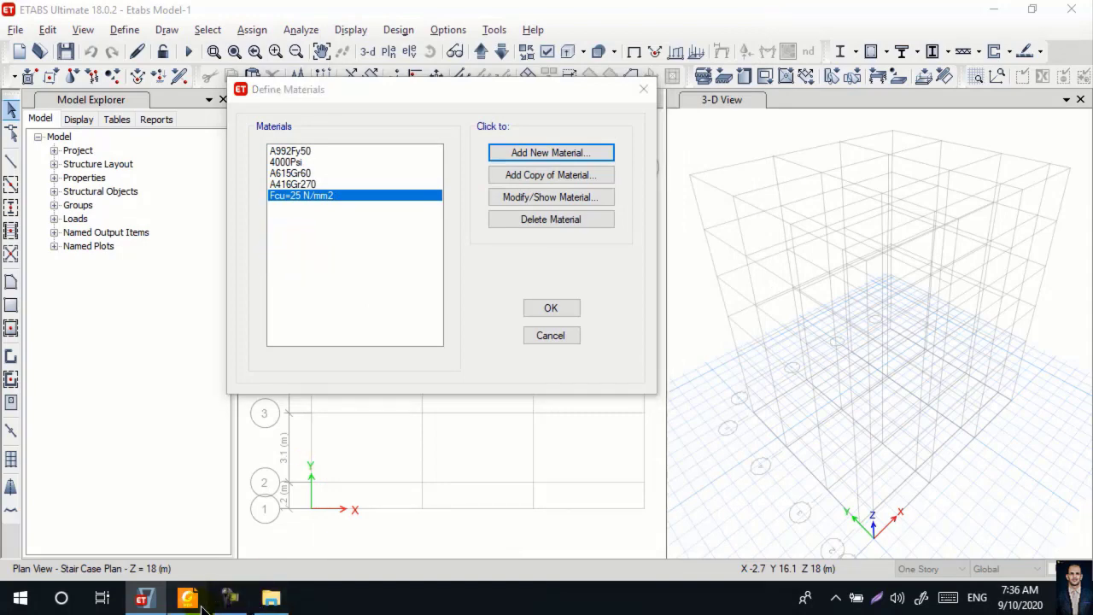
left_click(242, 59)
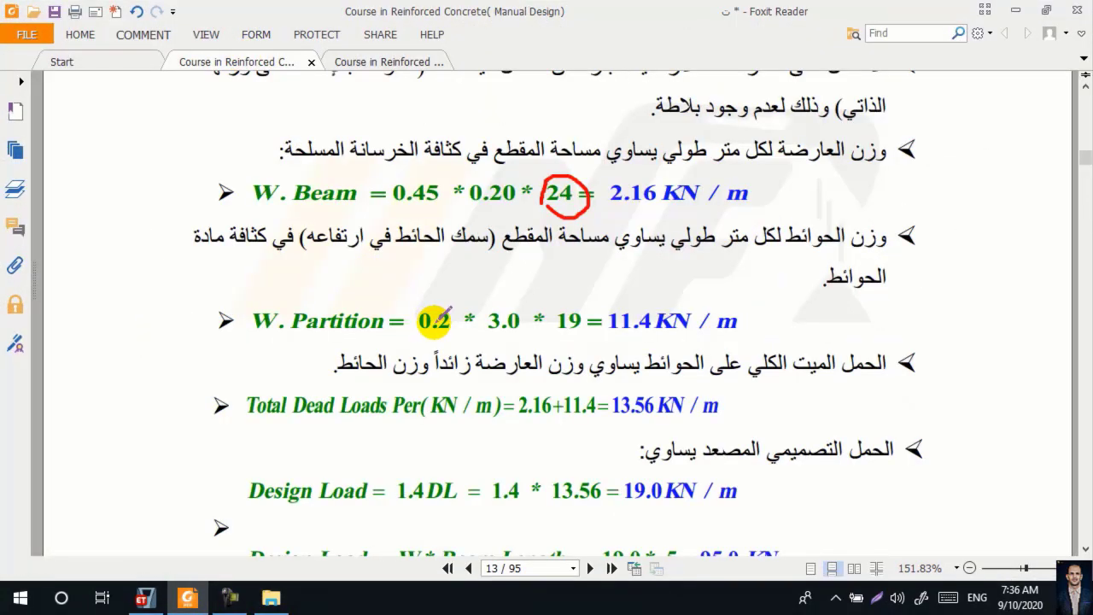
scroll(434, 321, "down", 5)
scroll(434, 321, "down", 15)
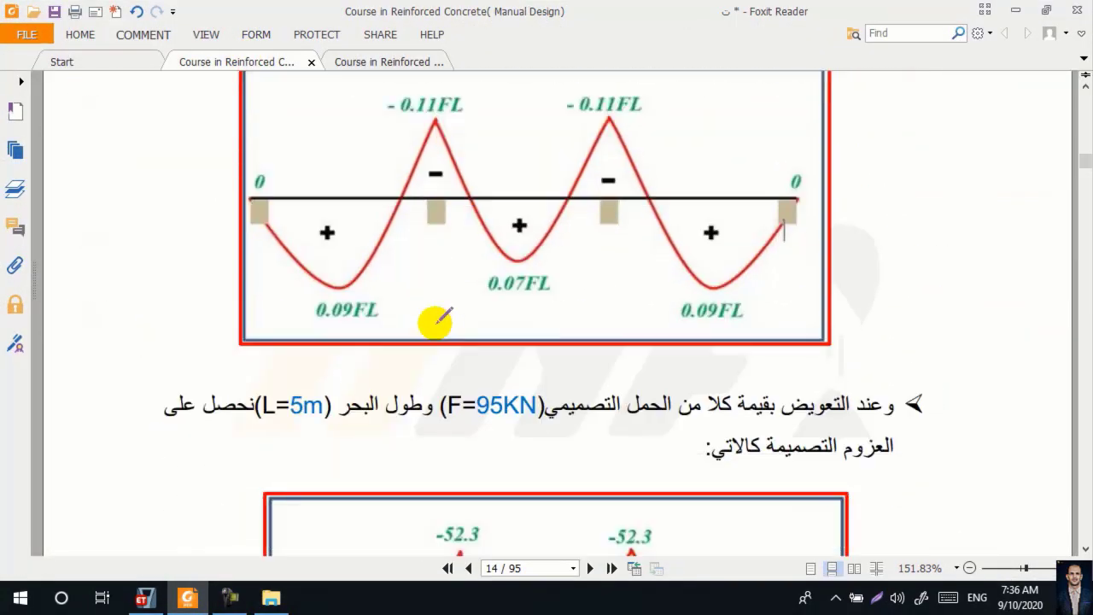
scroll(435, 322, "down", 15)
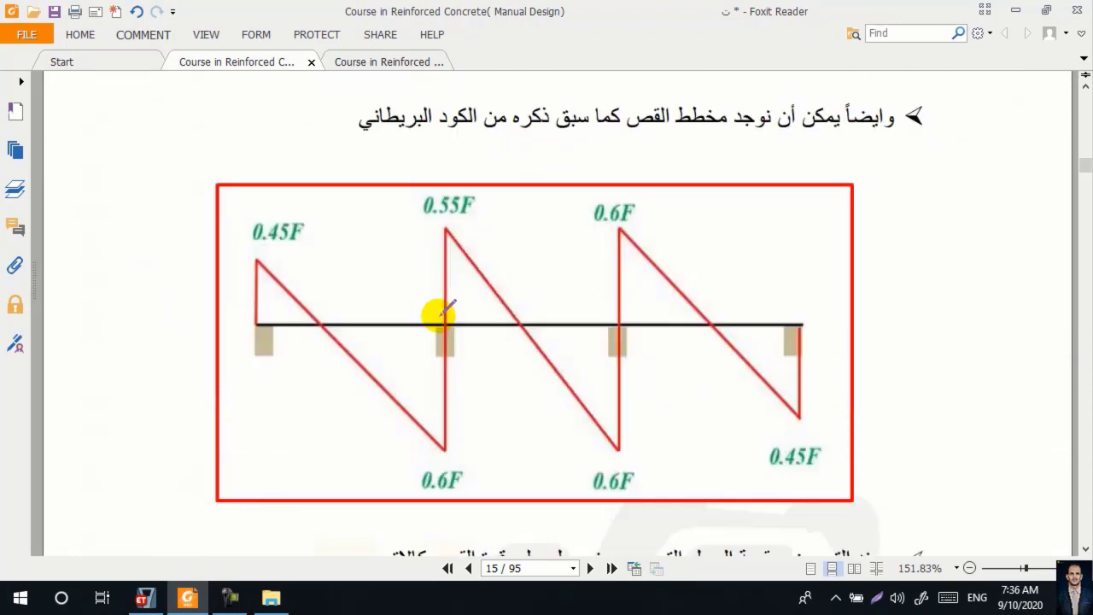
scroll(439, 313, "down", 5)
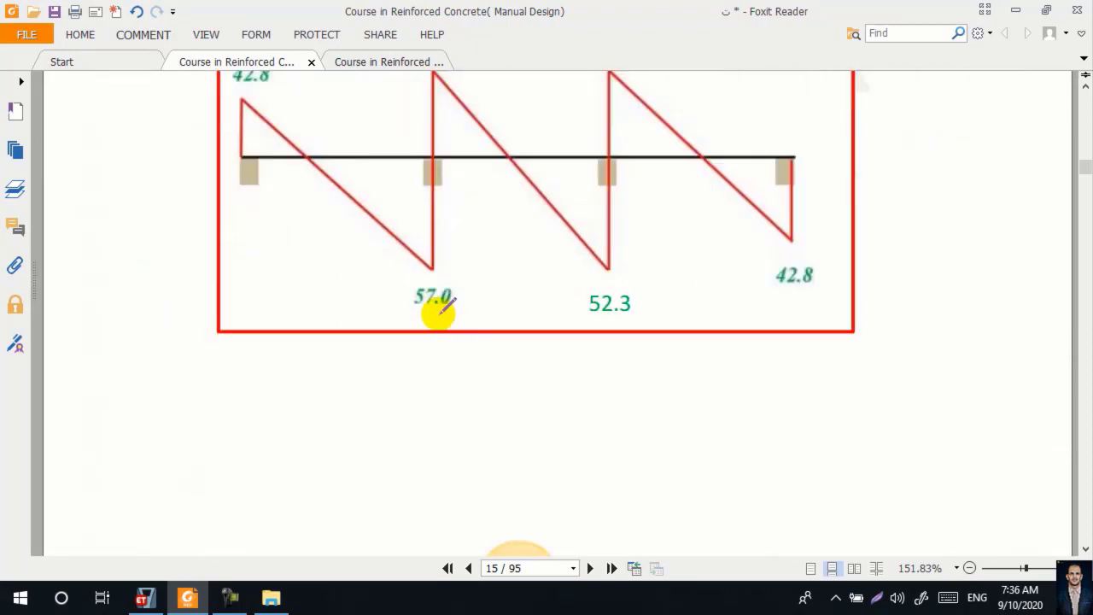
scroll(443, 305, "down", 5)
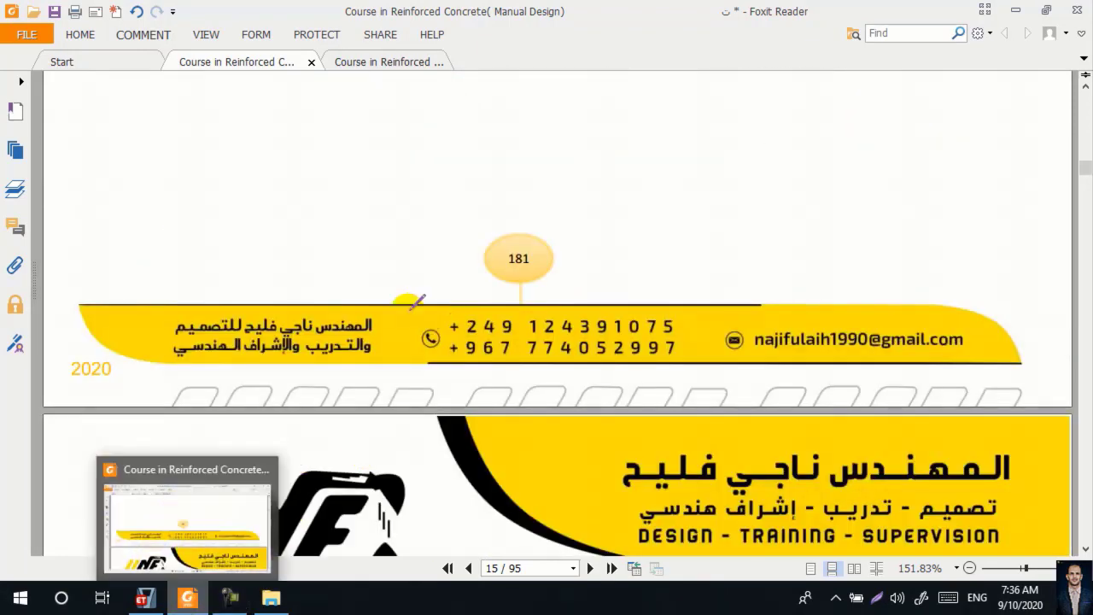
scroll(420, 274, "down", 1)
scroll(420, 274, "down", 3)
left_click(145, 598)
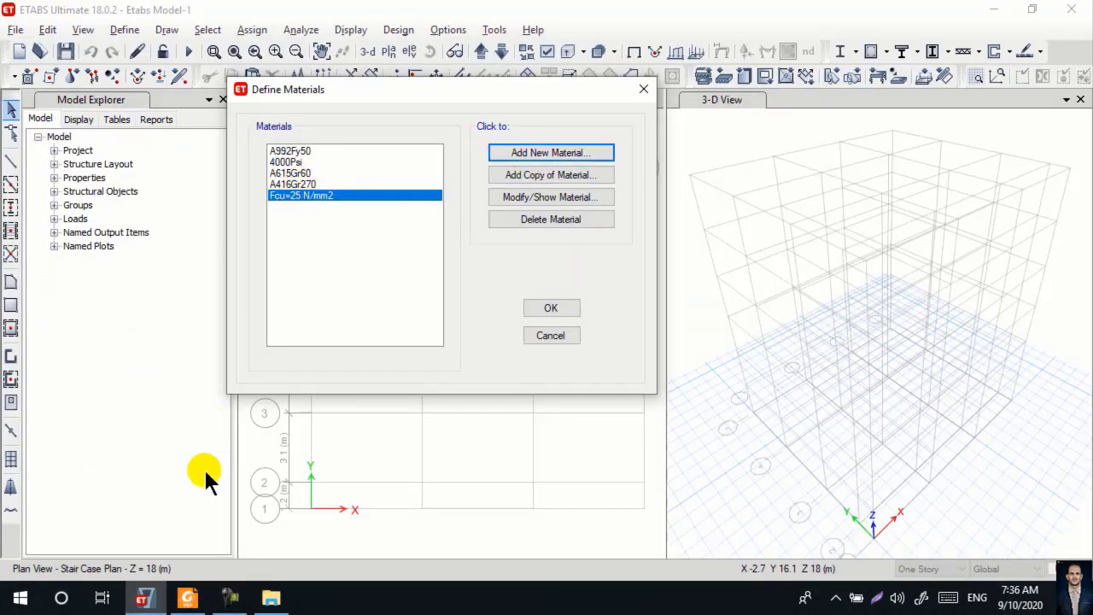
left_click(519, 157)
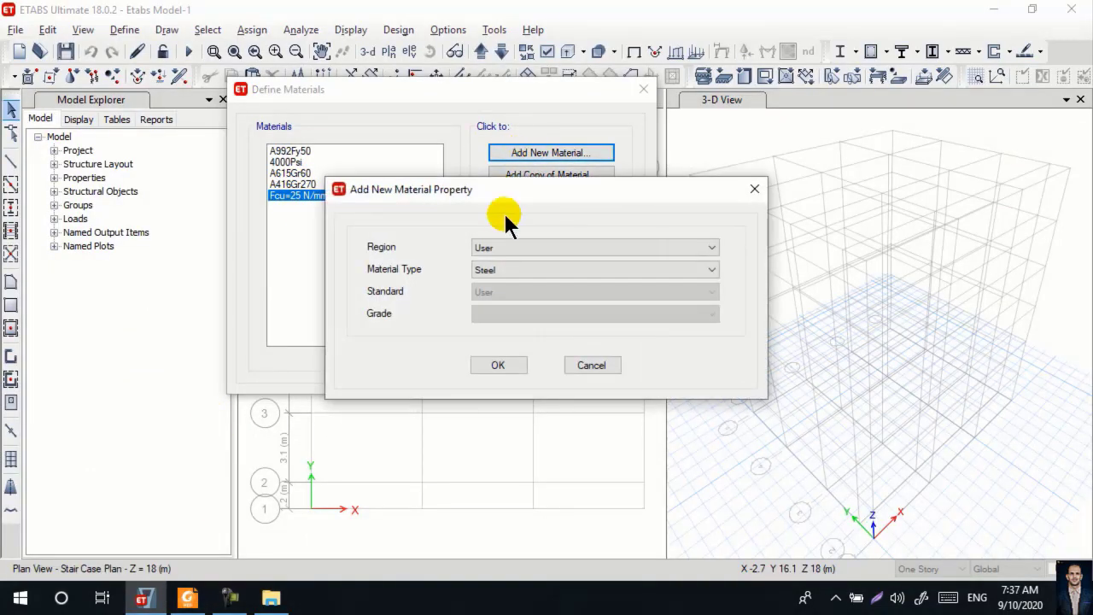
left_click(498, 270)
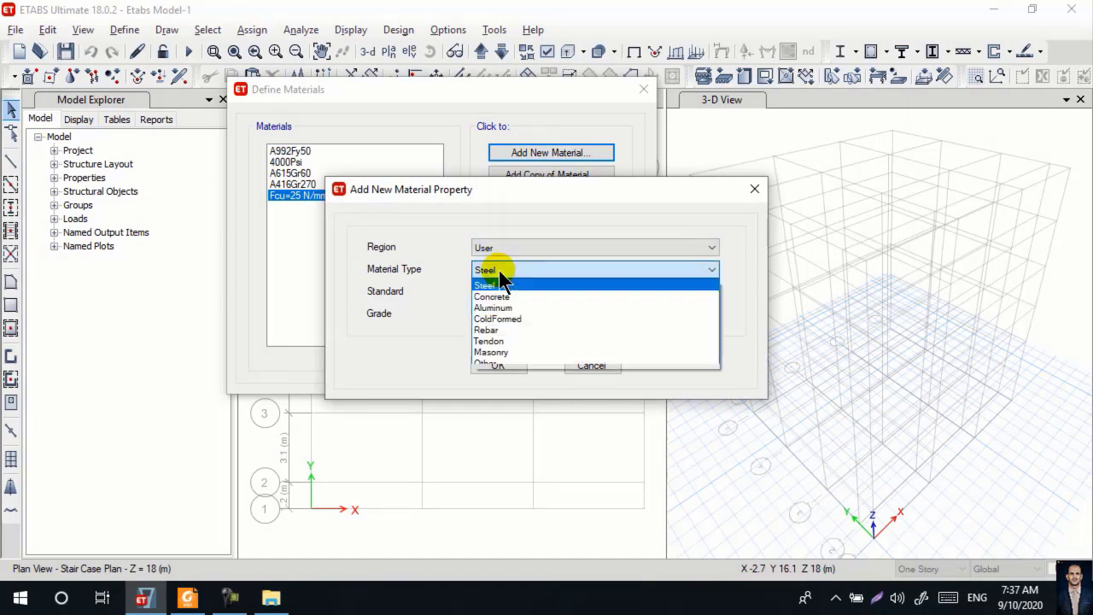
left_click(490, 333)
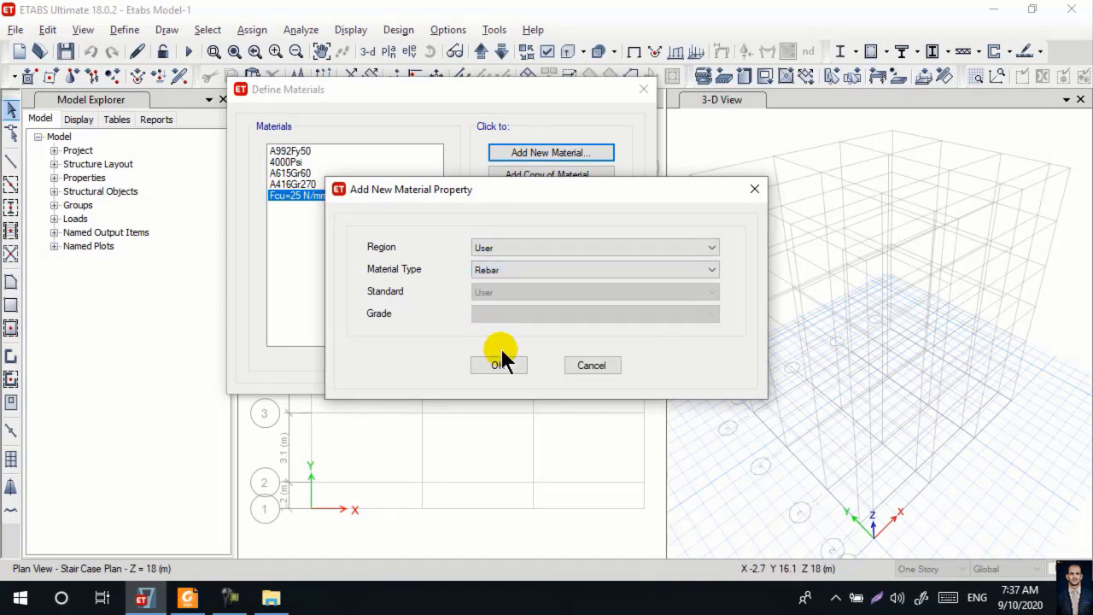
left_click(754, 189)
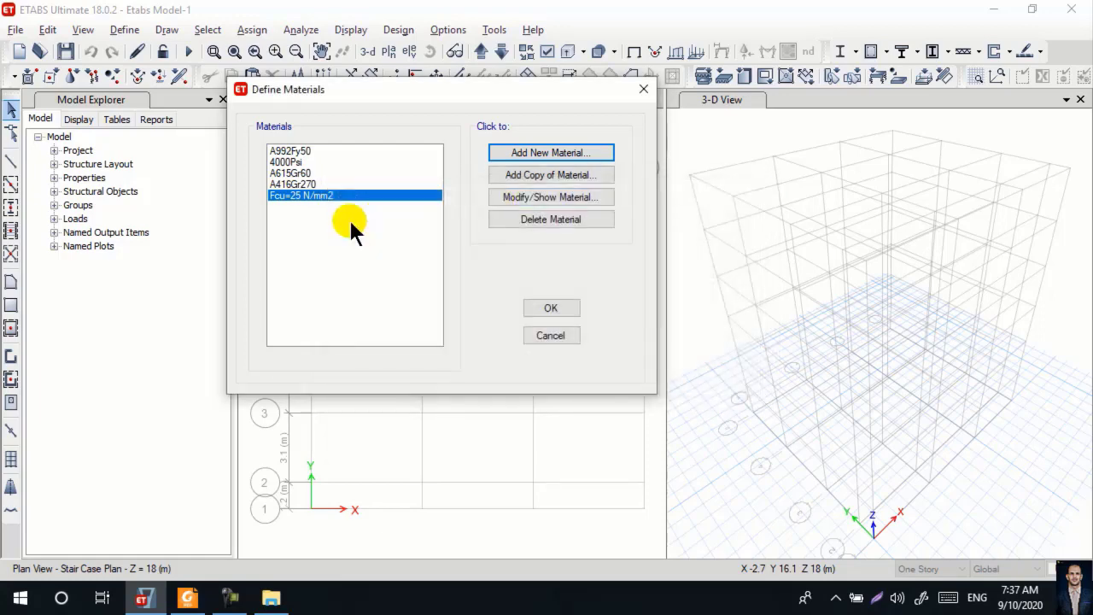
- Copy the material name from the properties of the Fcu=25 N/mm2 concrete and close them
left_click(535, 203)
key("ctrl+c")
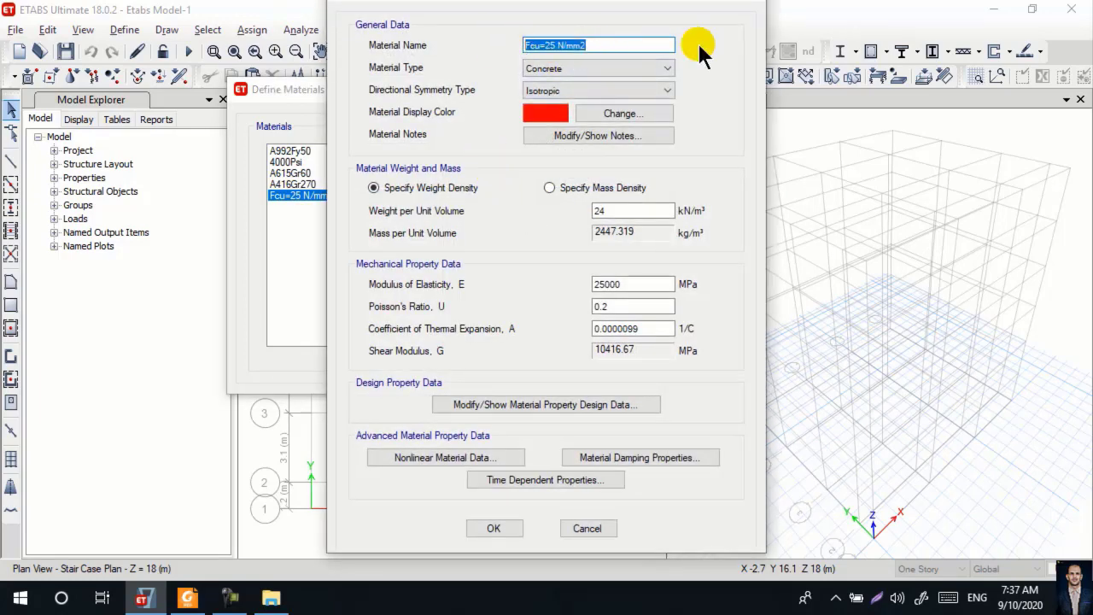
left_click(494, 529)
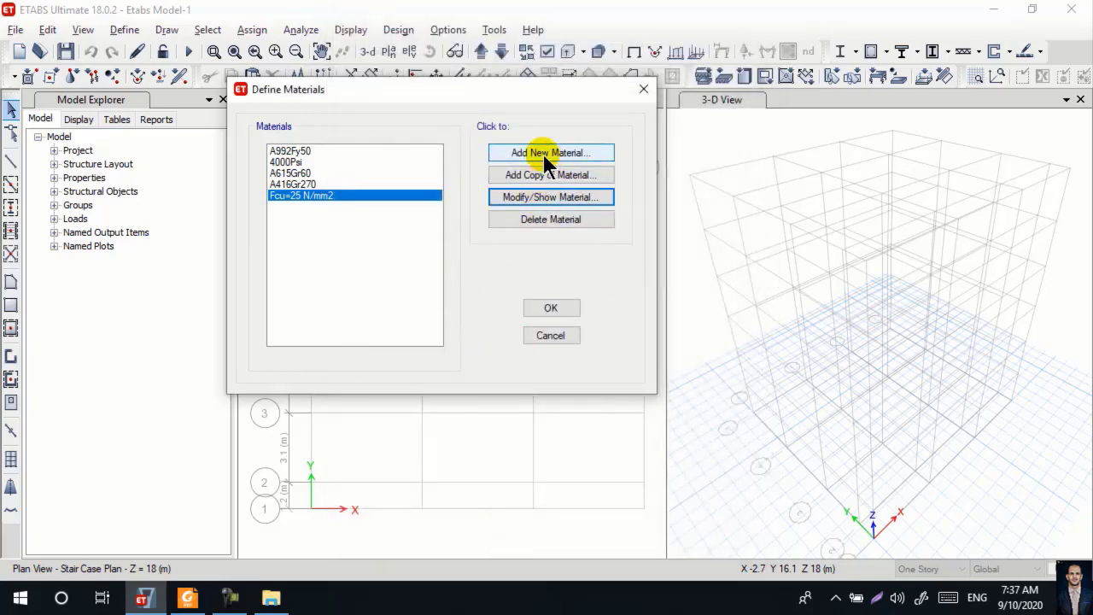
- Add a new material property with the User region and the material type Rebar
left_click(542, 153)
left_click(499, 268)
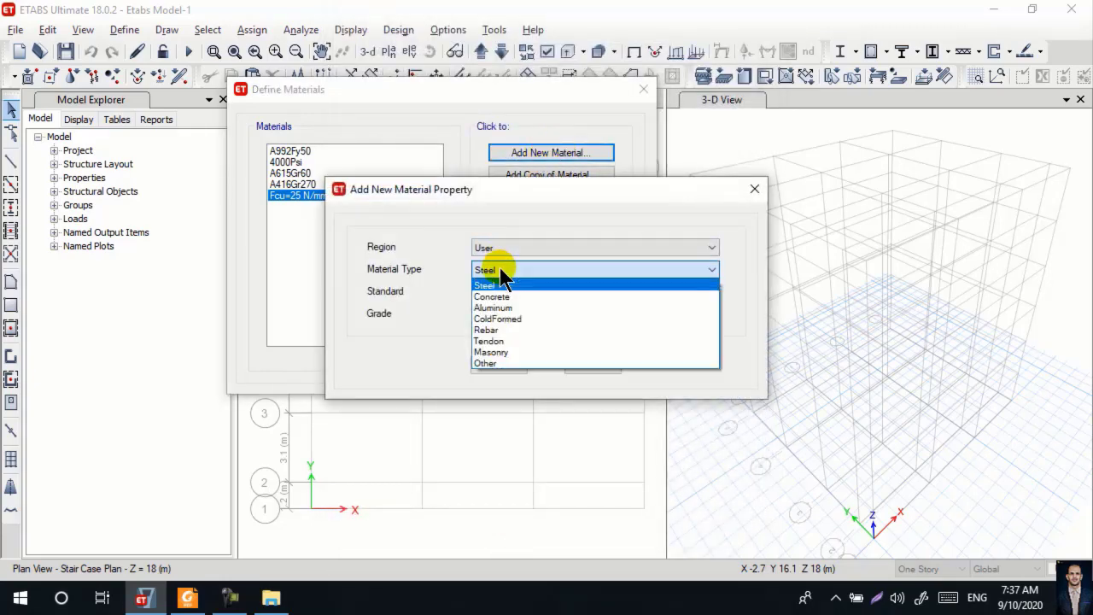
left_click(493, 330)
left_click(498, 367)
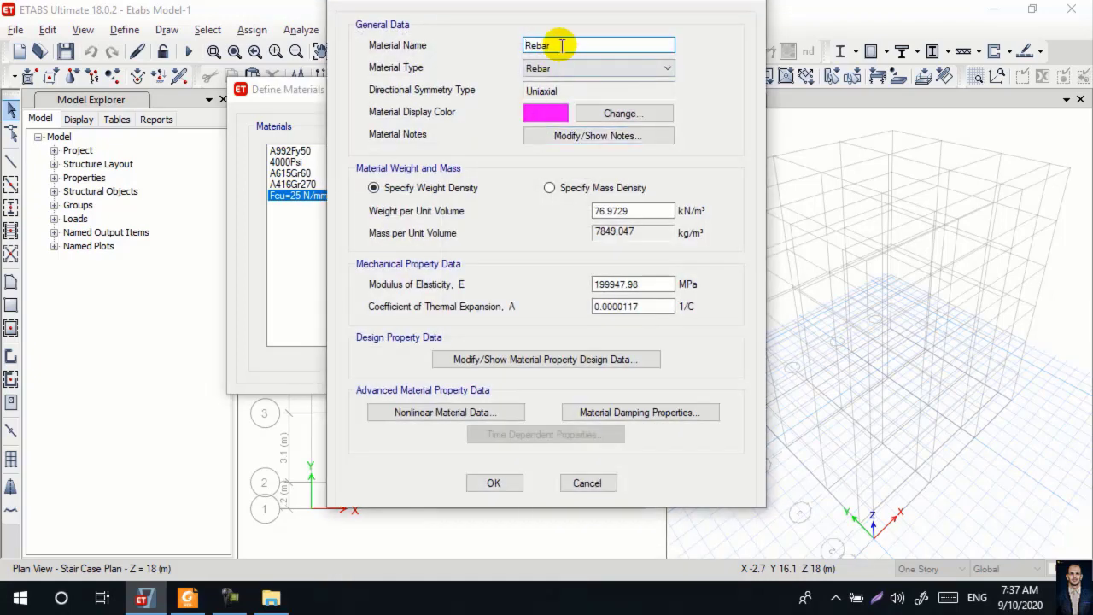
- Paste the copied name as the rebar's material name and edit it to Fy=460 N/mm2
left_click_drag(557, 45, 499, 57)
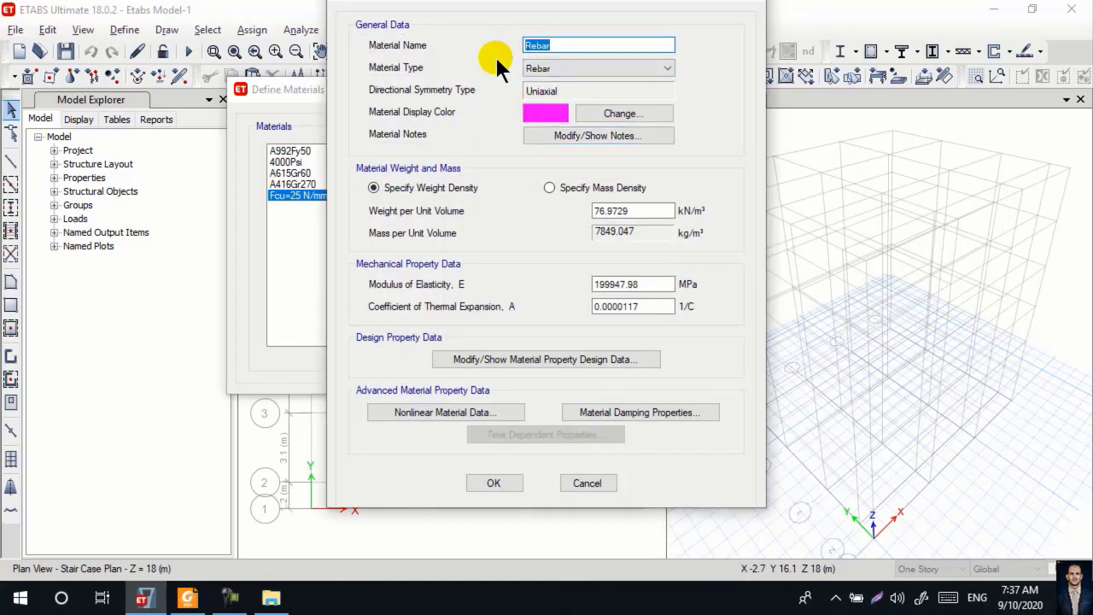
key("ctrl+v")
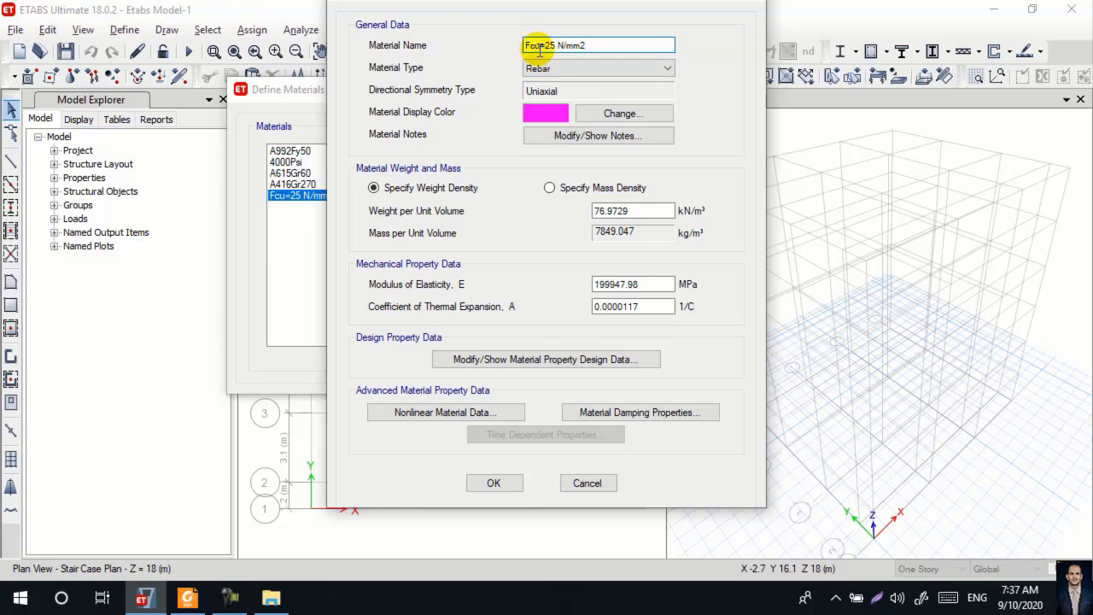
key("BackSpace")
key("BackSpace")
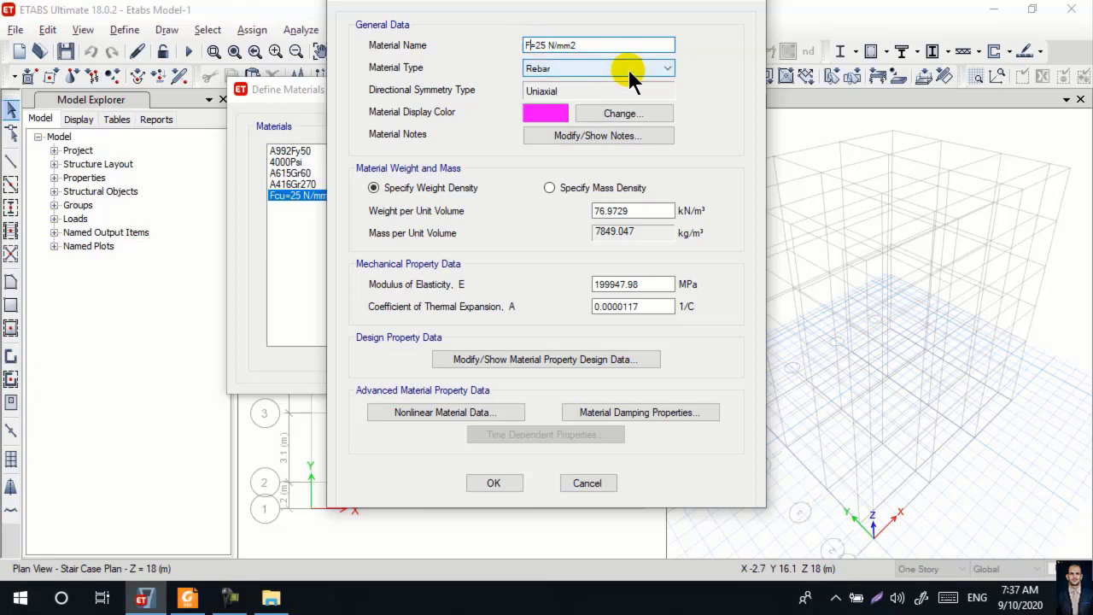
type("y")
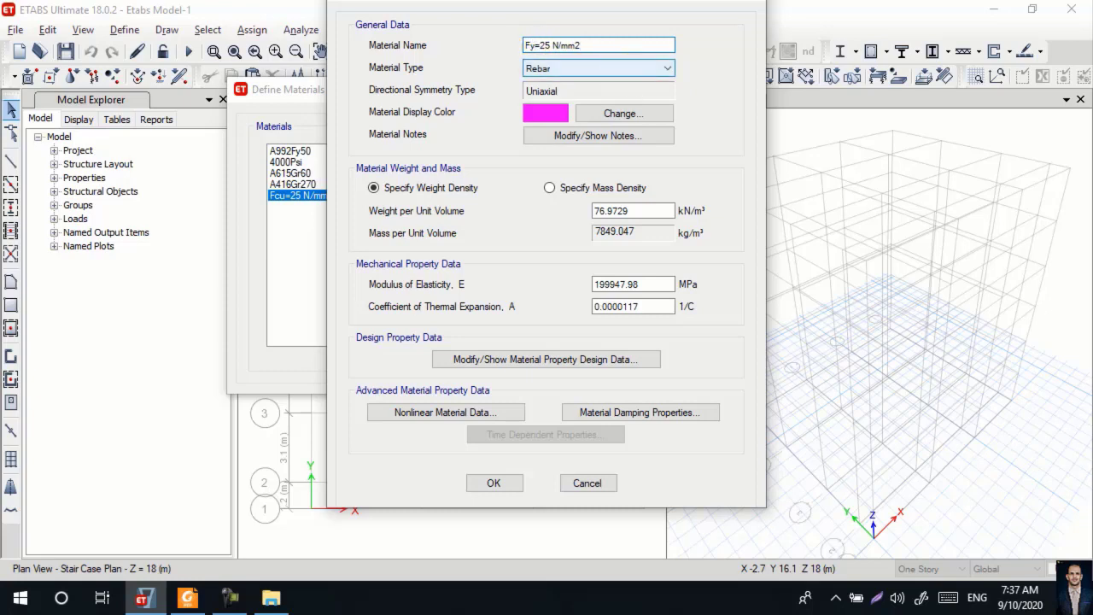
double_click(544, 46)
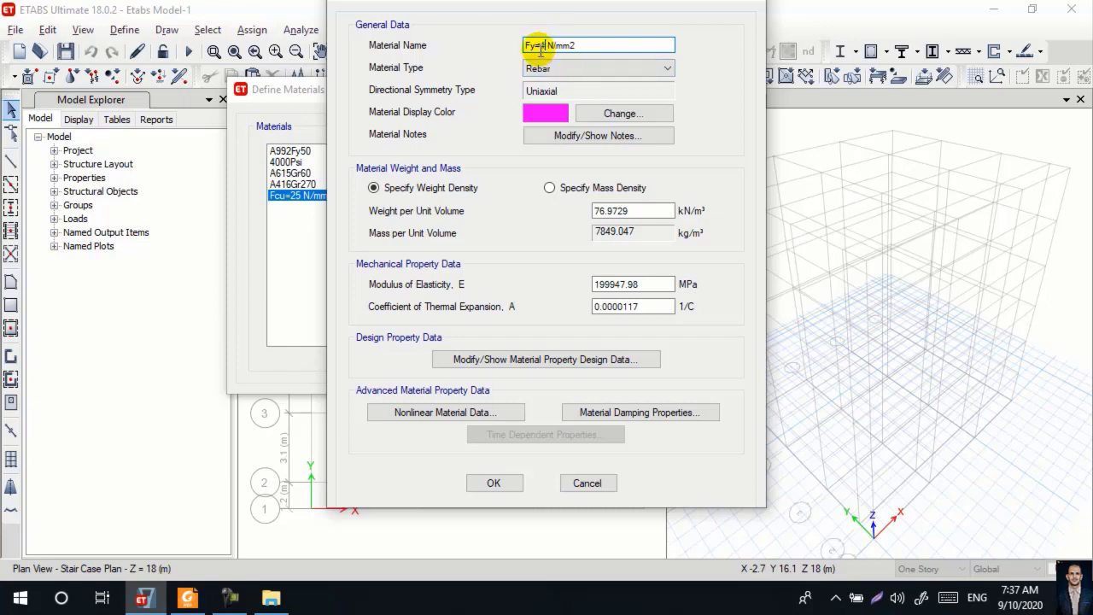
type("460")
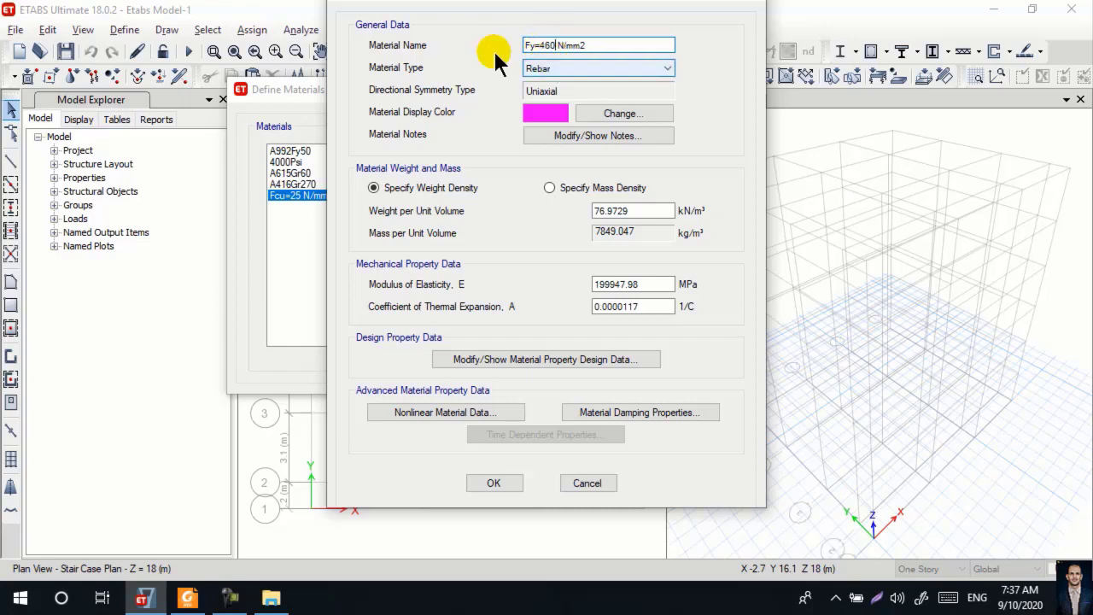
- Set the rebar's weight per unit volume to 77.5 kN/m³ and switch the input to mass density
left_click(559, 192)
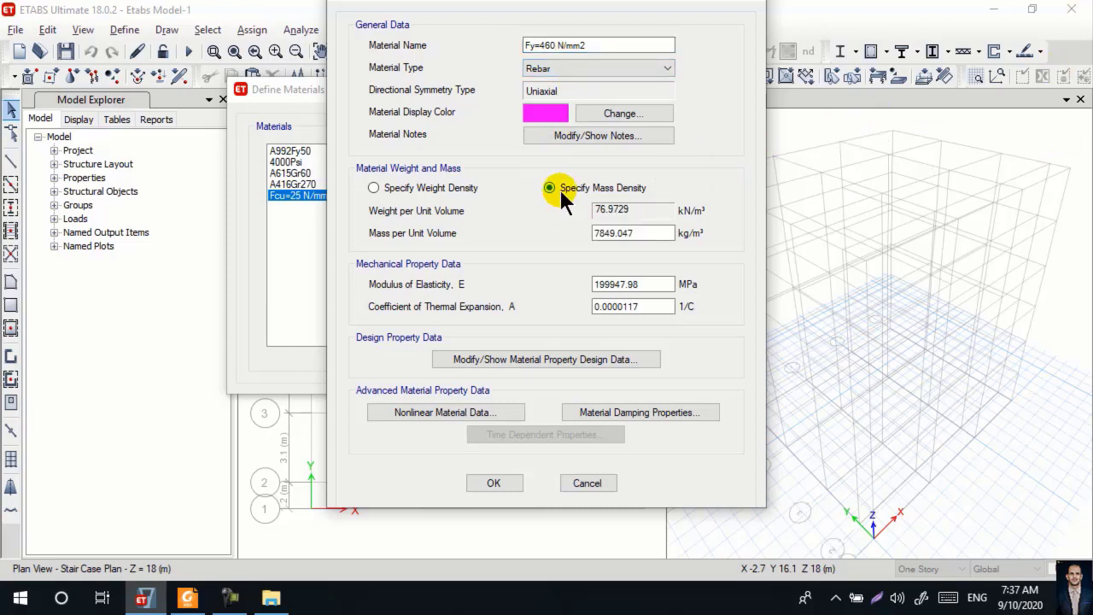
left_click(454, 187)
double_click(640, 210)
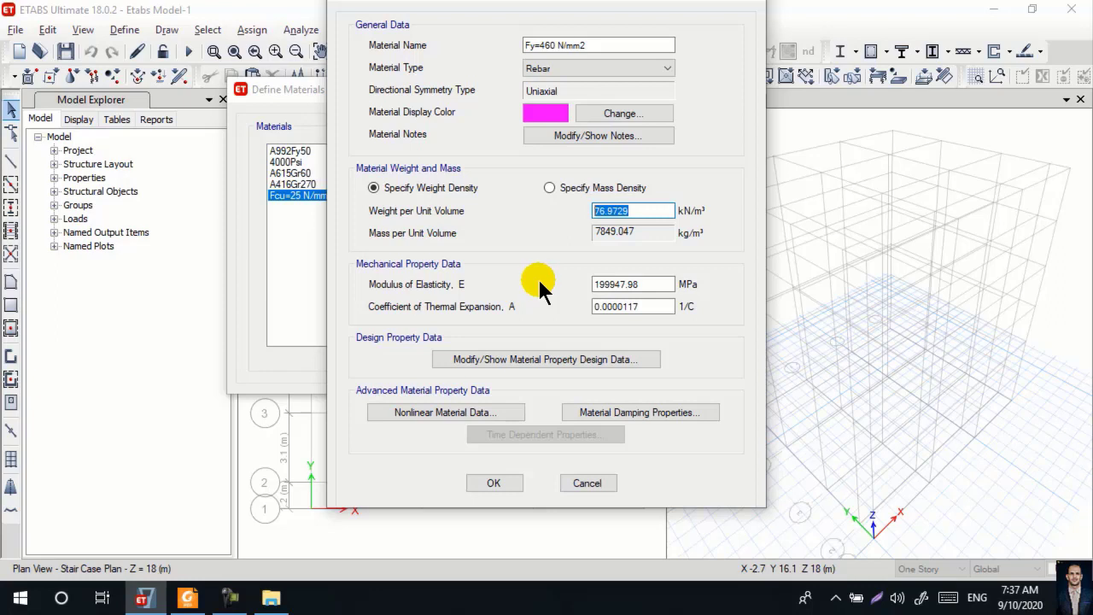
type("77.5")
left_click(549, 187)
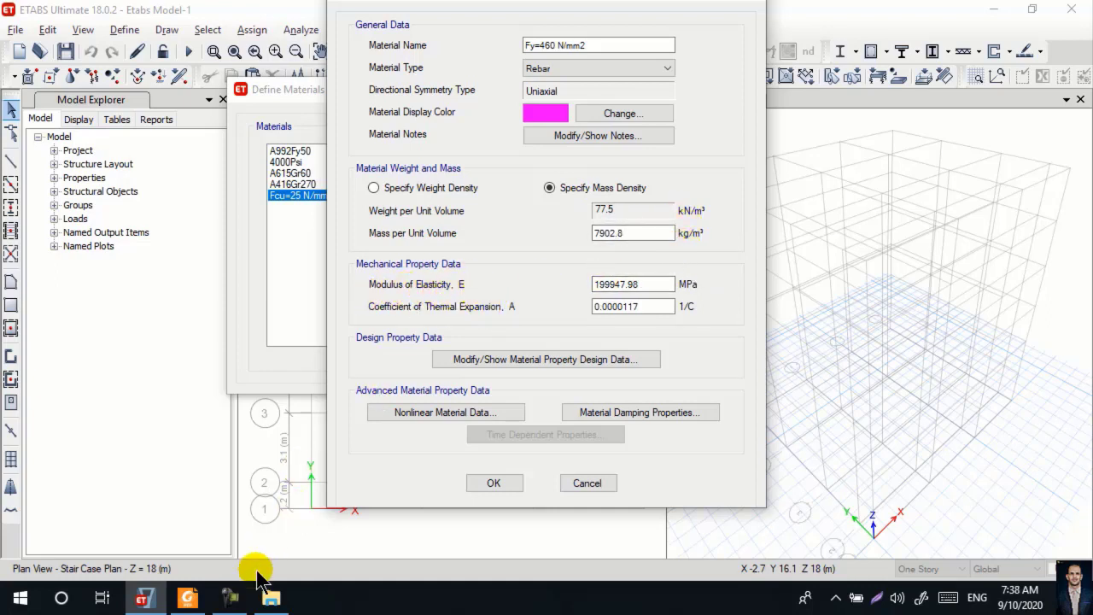
- Switch to the second course PDF in Foxit Reader and underline the value 200 in the steel stress-strain diagram on page 10
left_click(187, 598)
left_click(388, 64)
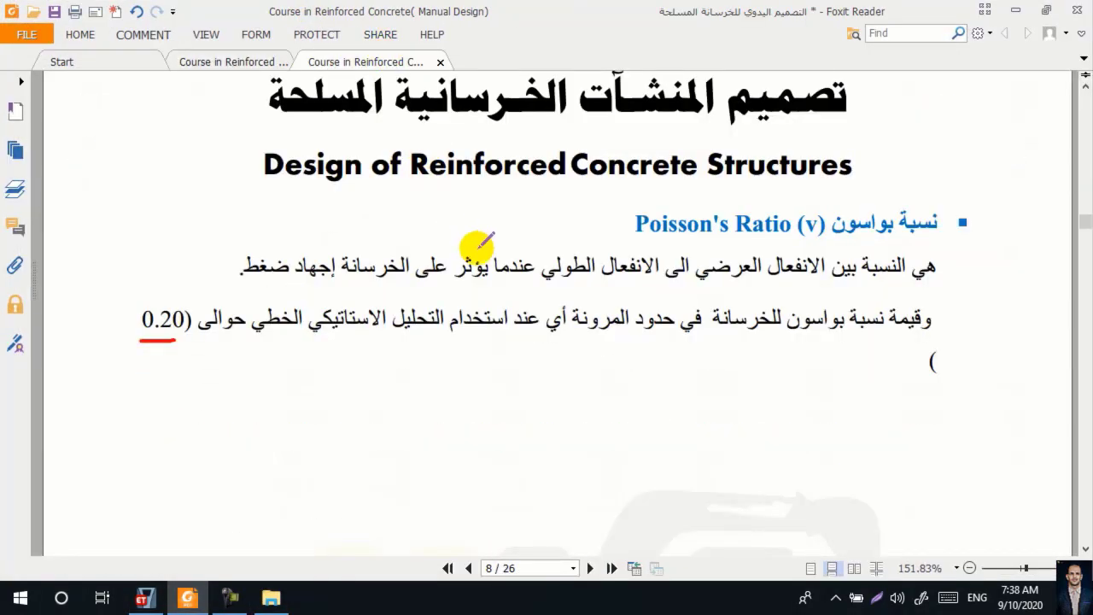
scroll(504, 245, "up", 20)
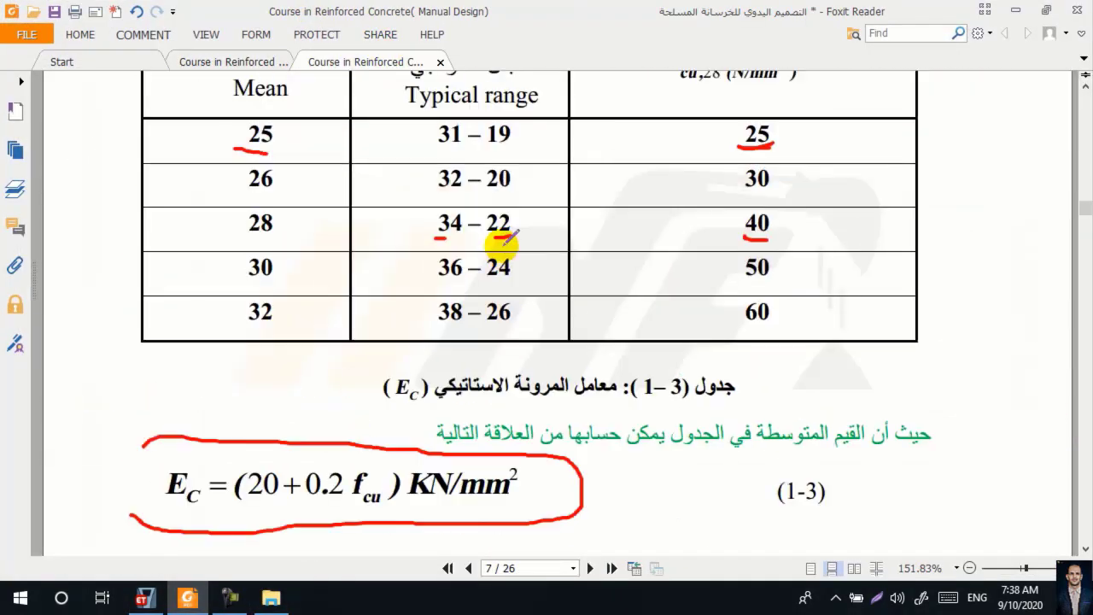
scroll(508, 237, "up", 5)
scroll(532, 224, "down", 18)
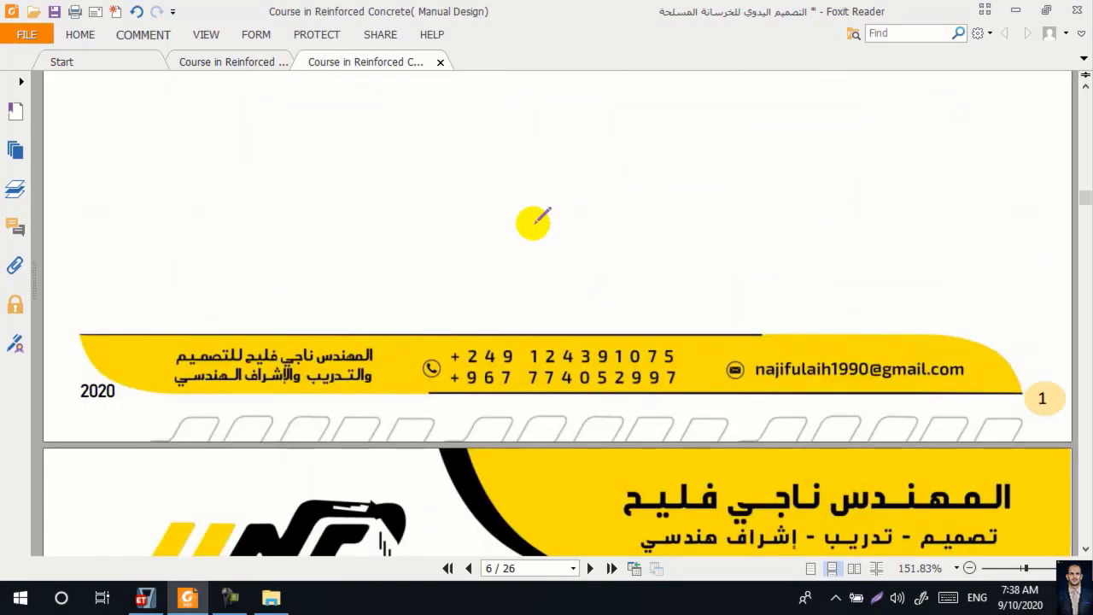
scroll(563, 224, "down", 20)
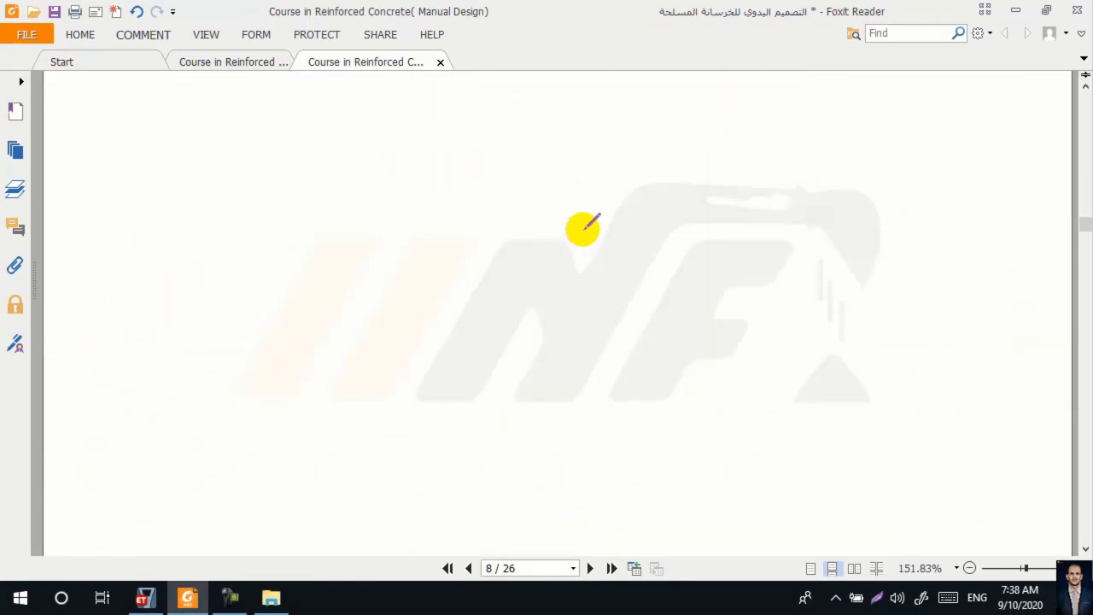
scroll(580, 242, "down", 20)
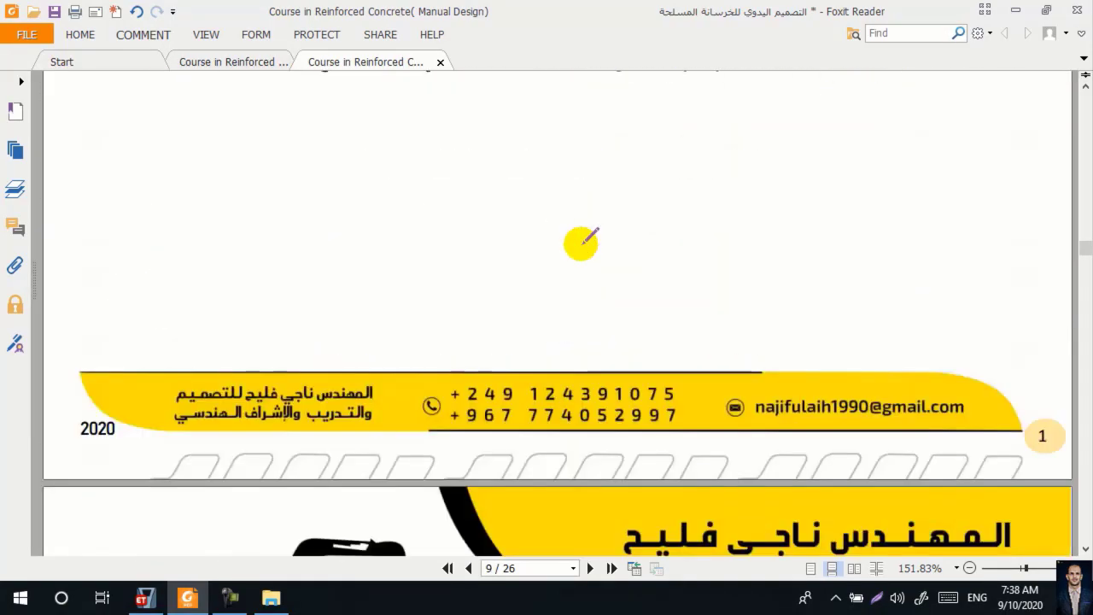
scroll(581, 242, "up", 3)
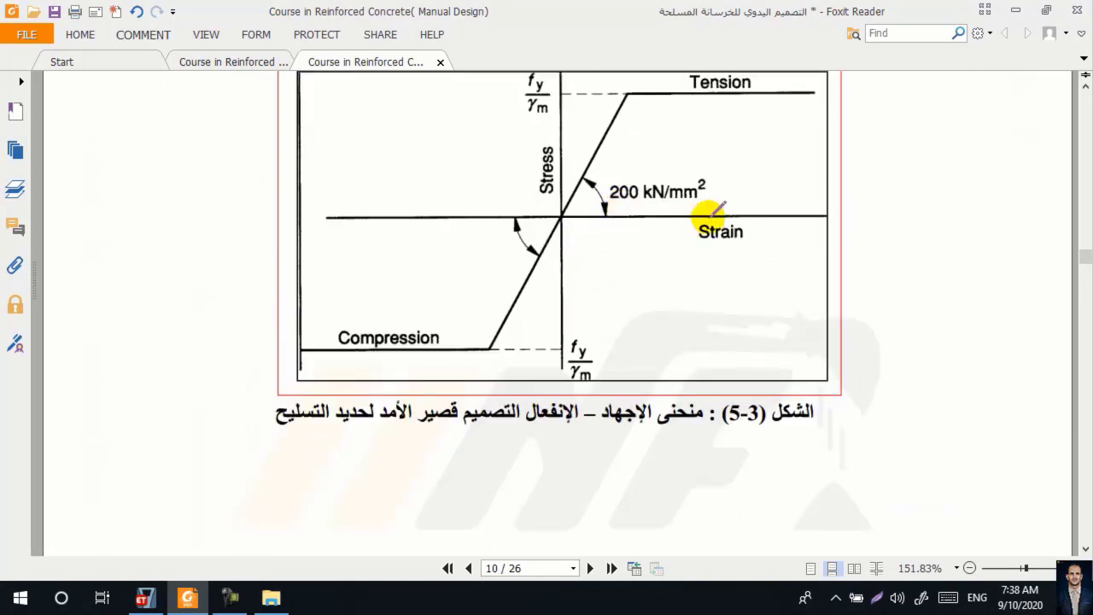
left_click_drag(610, 206, 647, 205)
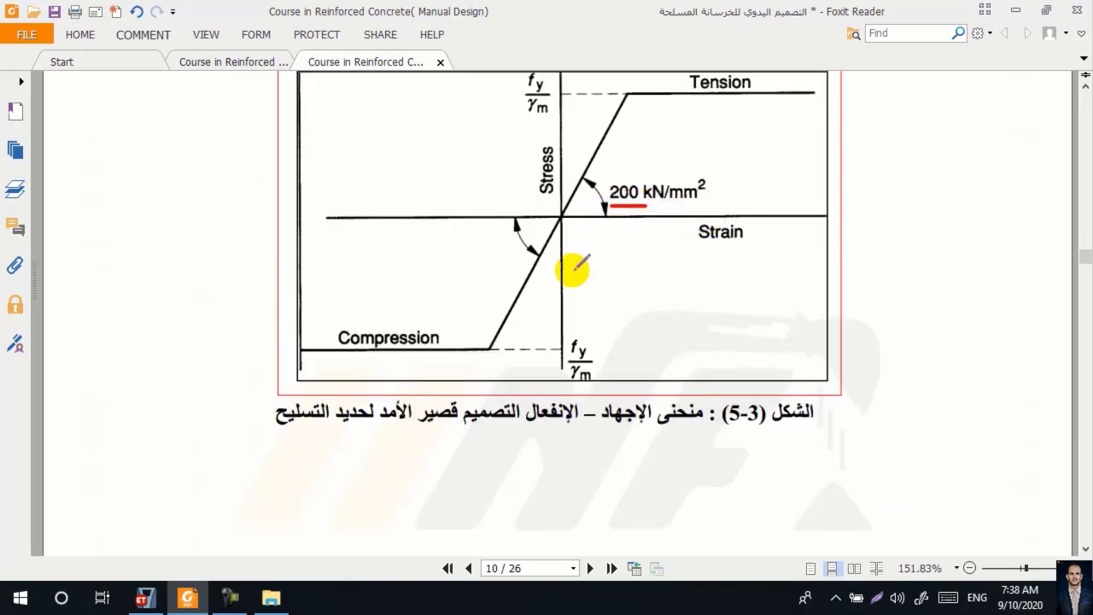
- Switch back to ETABS and set the rebar's modulus of elasticity to 200000 MPa
left_click(145, 598)
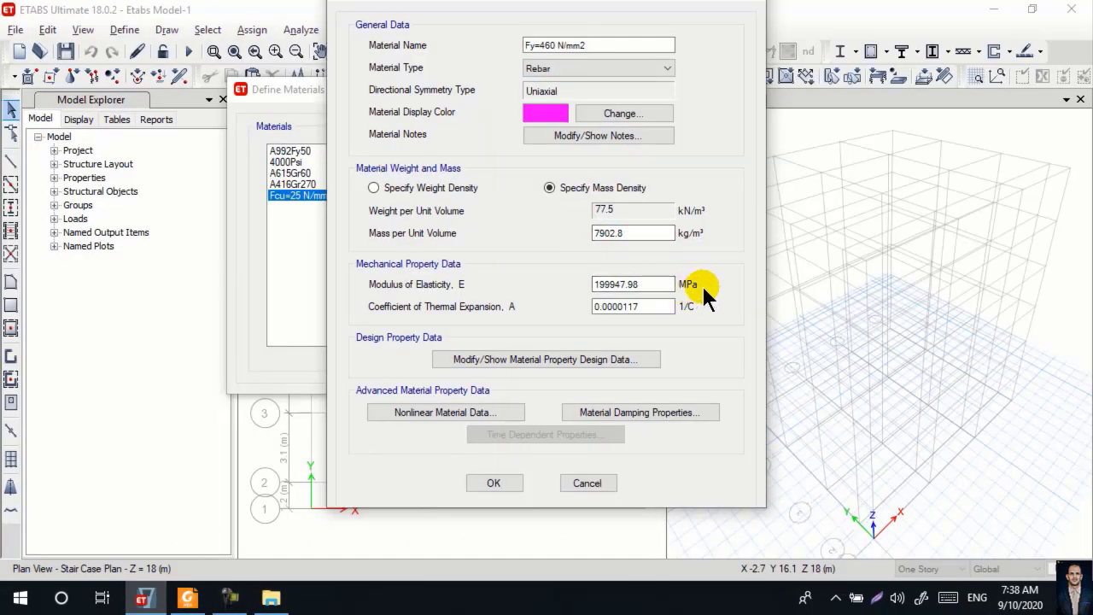
left_click_drag(663, 284, 570, 286)
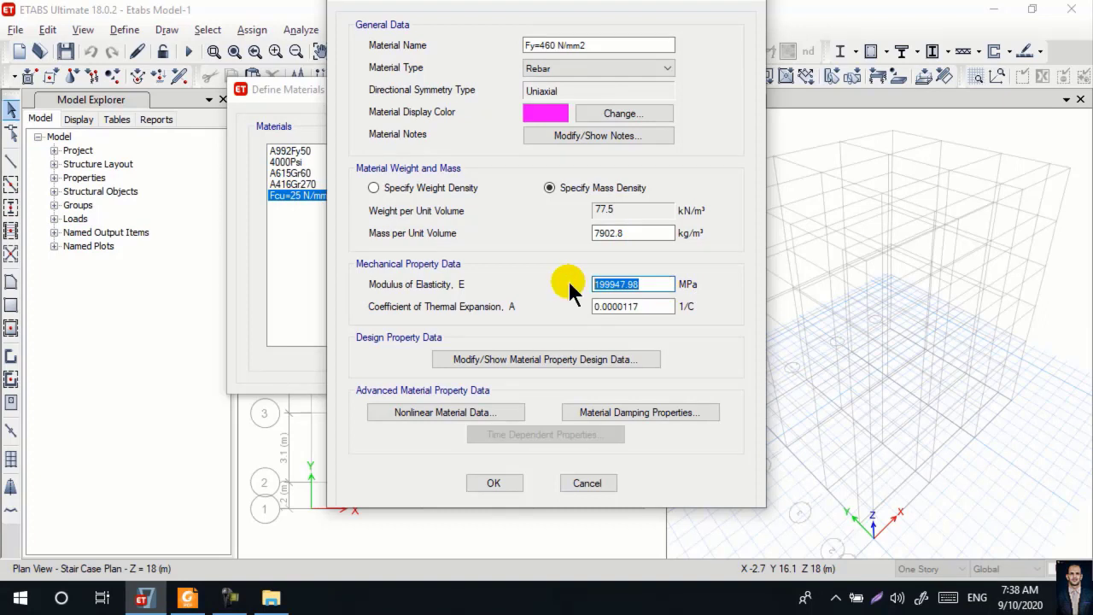
type("200")
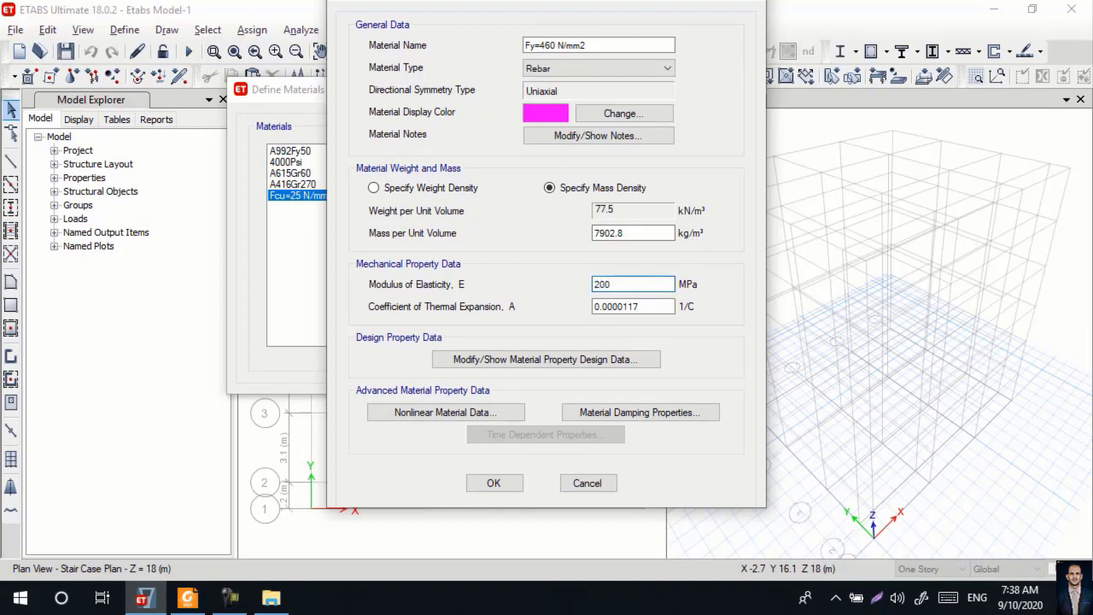
type("000")
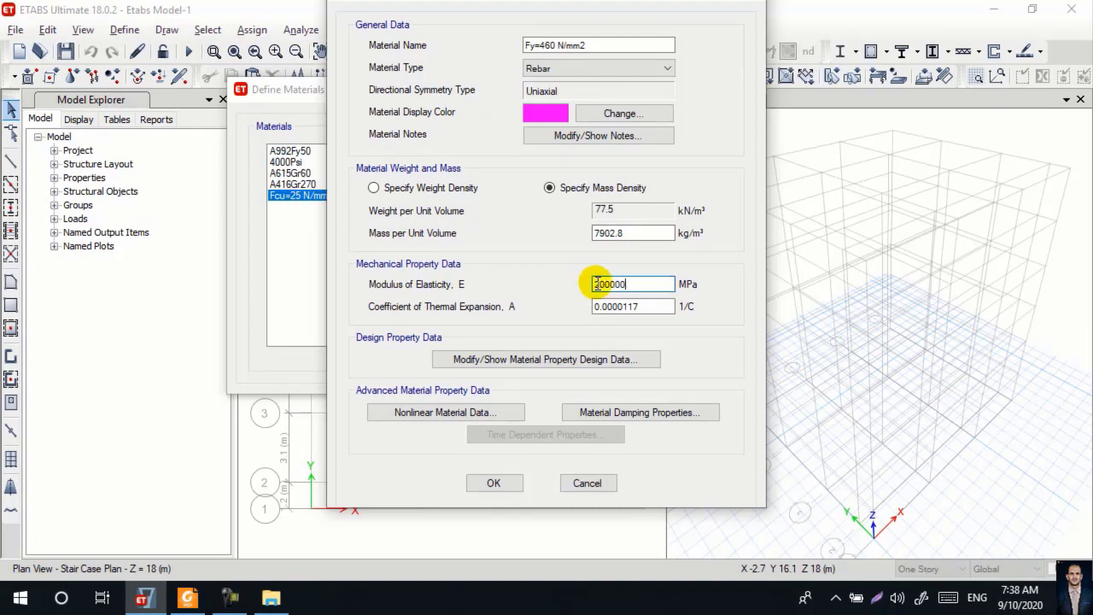
- Open the rebar's material property design data and set its minimum yield strength Fy to 460 MPa
left_click(636, 306)
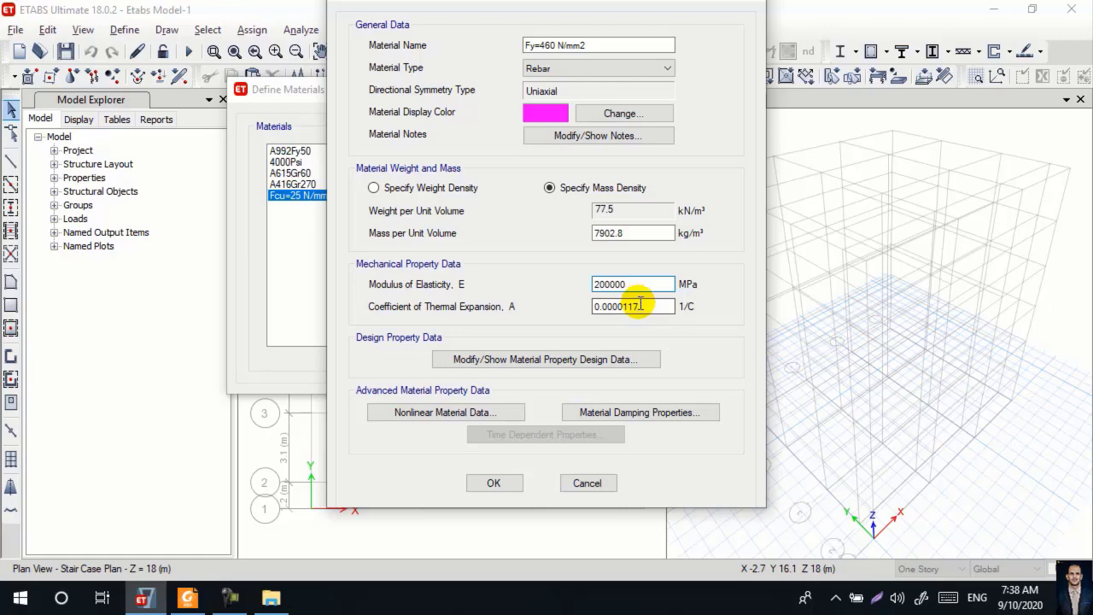
left_click(487, 360)
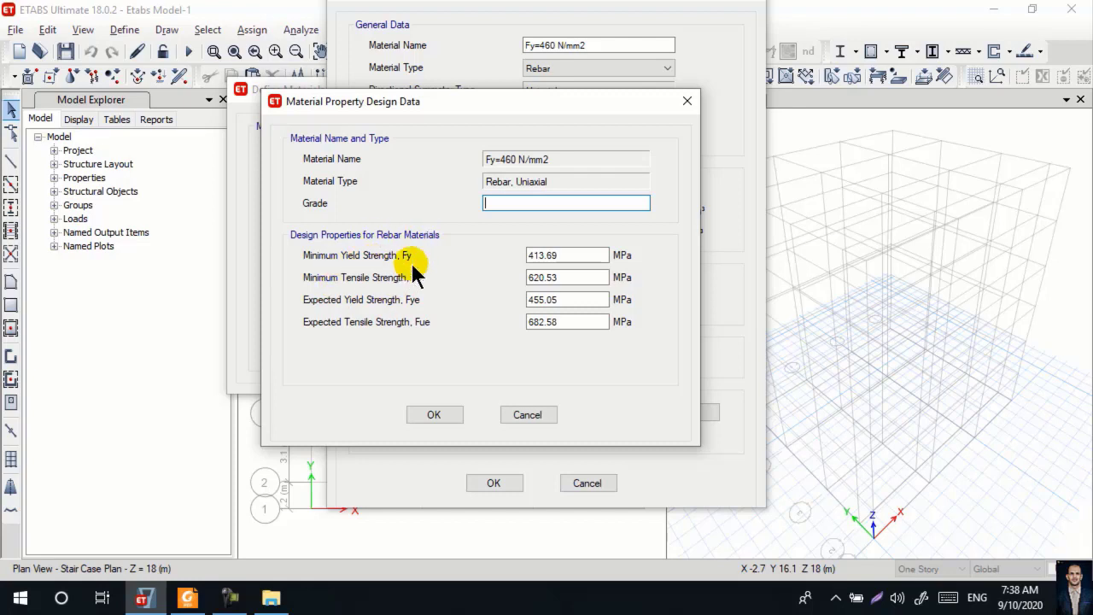
left_click_drag(586, 255, 513, 272)
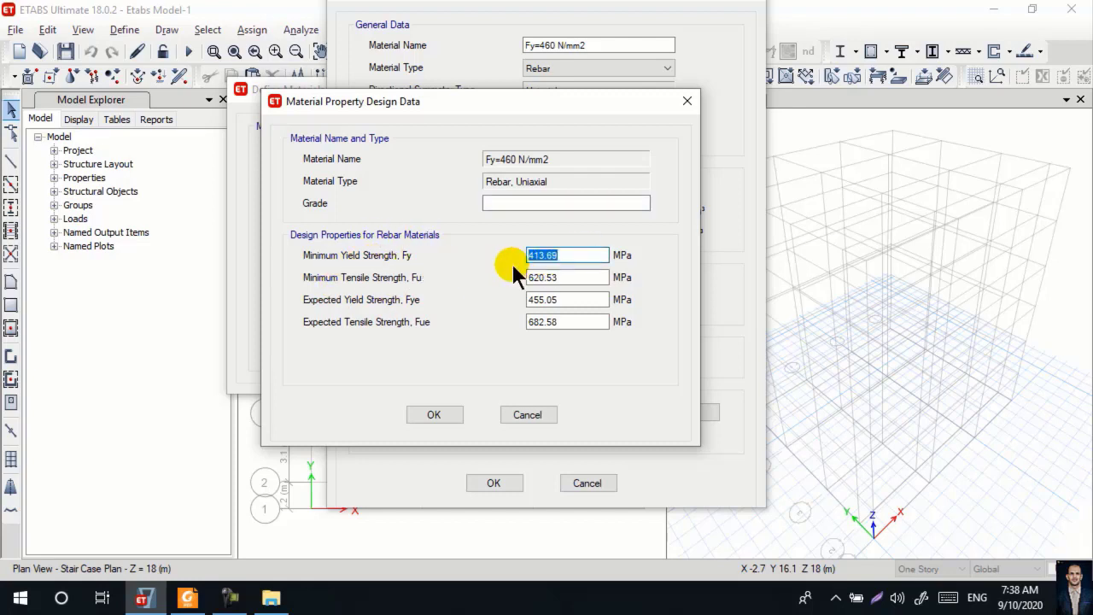
type("460")
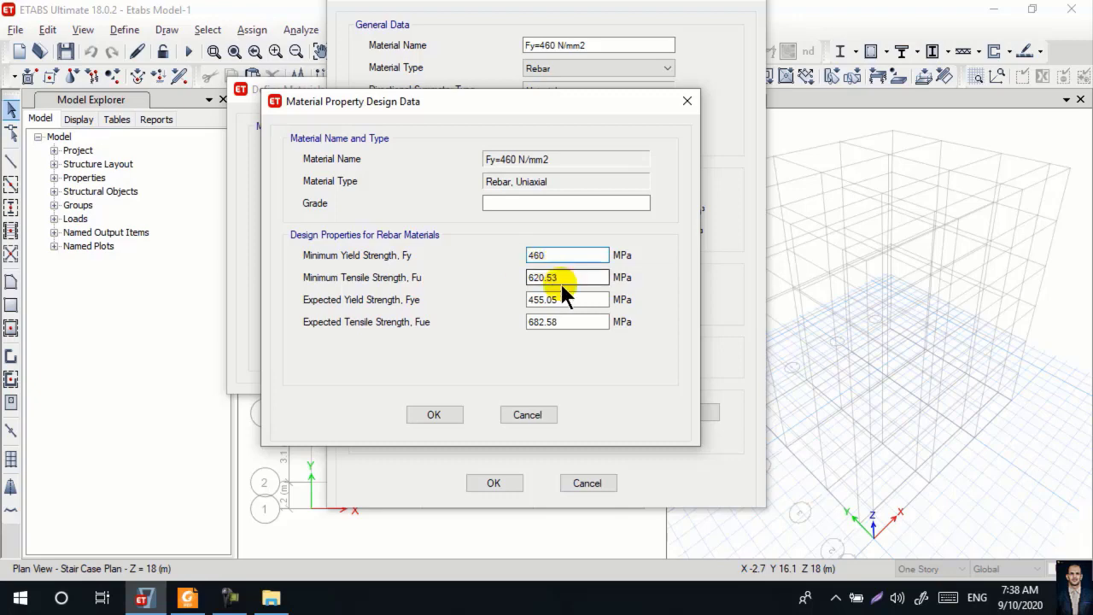
- Switch to the course PDF in Foxit Reader and mark the maximum tensile stress on the steel stress-strain curve on page 9
left_click_drag(566, 280, 503, 277)
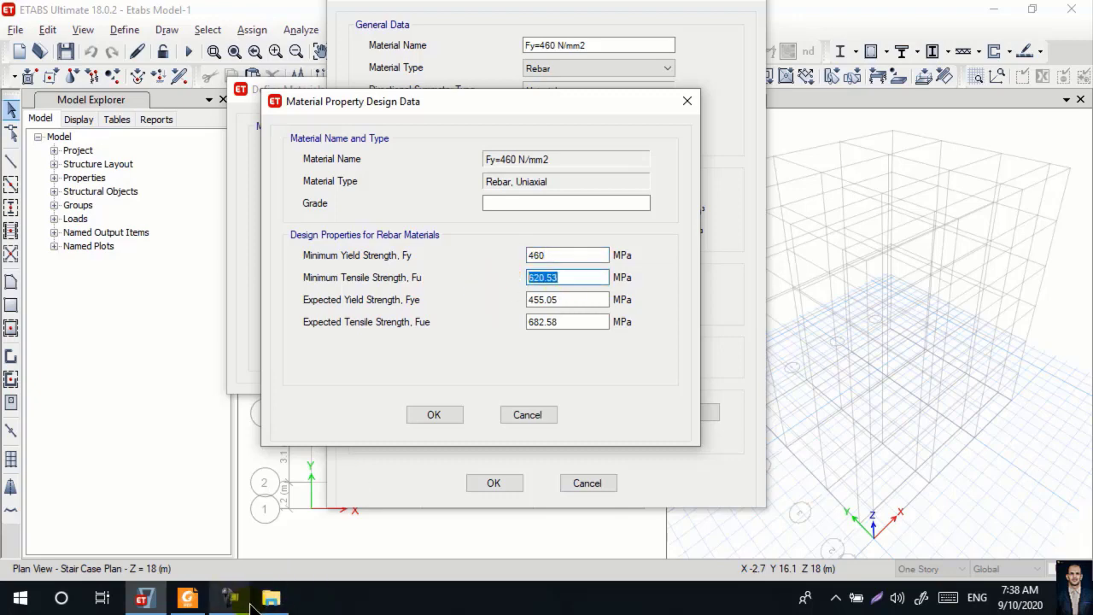
left_click(194, 599)
scroll(581, 307, "up", 10)
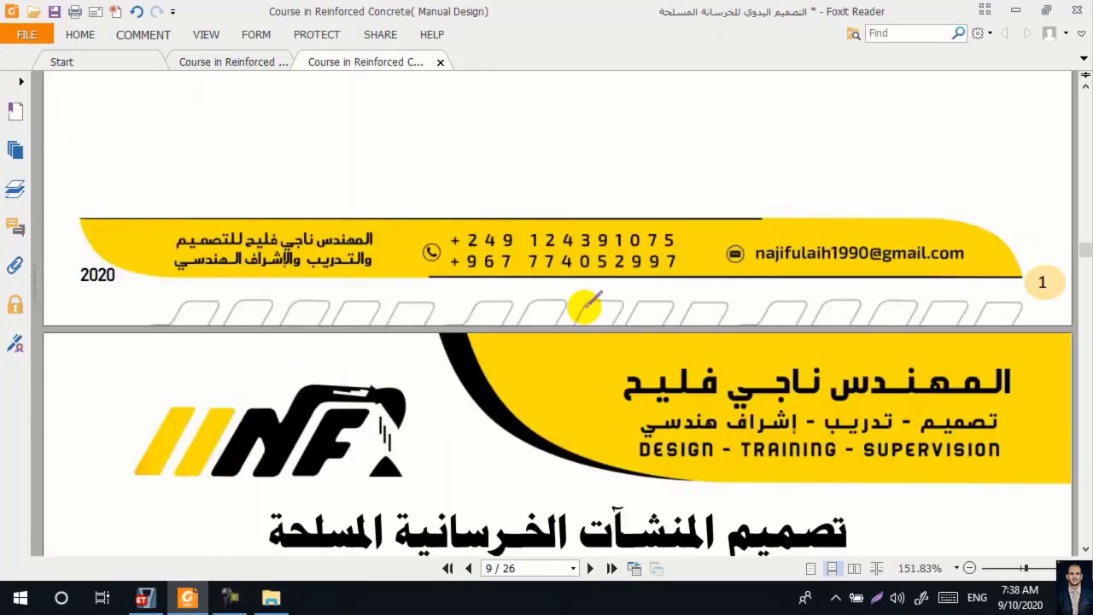
scroll(582, 299, "up", 3)
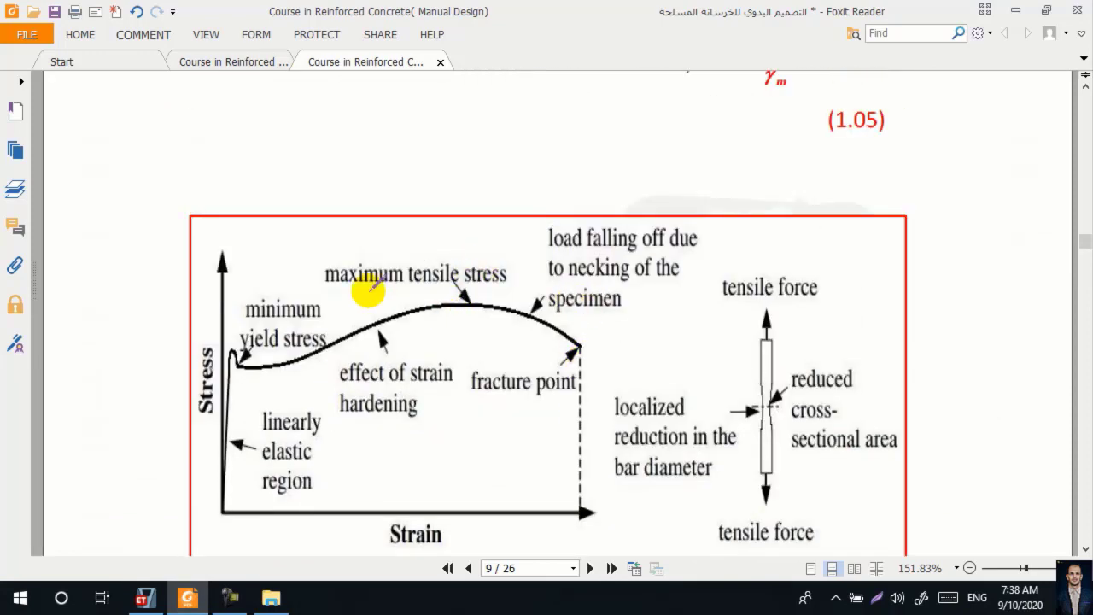
mouse_move(485, 304)
left_mouse_down()
mouse_move(461, 304)
mouse_move(477, 304)
left_mouse_up()
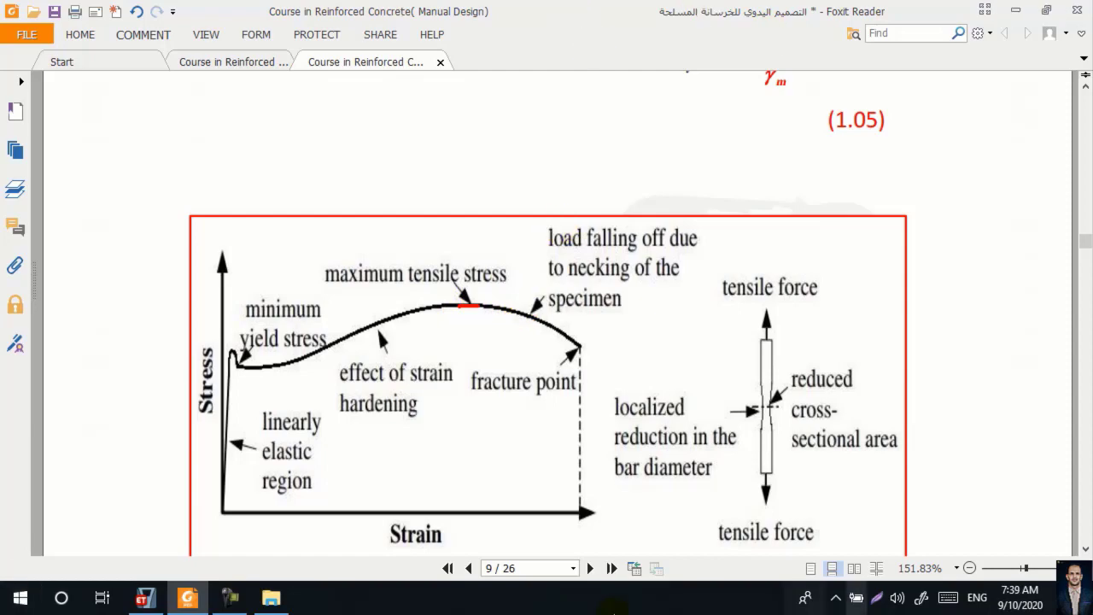
- Switch back to ETABS and set the rebar's minimum tensile strength Fu to 487 MPa
left_click(271, 598)
left_click(145, 598)
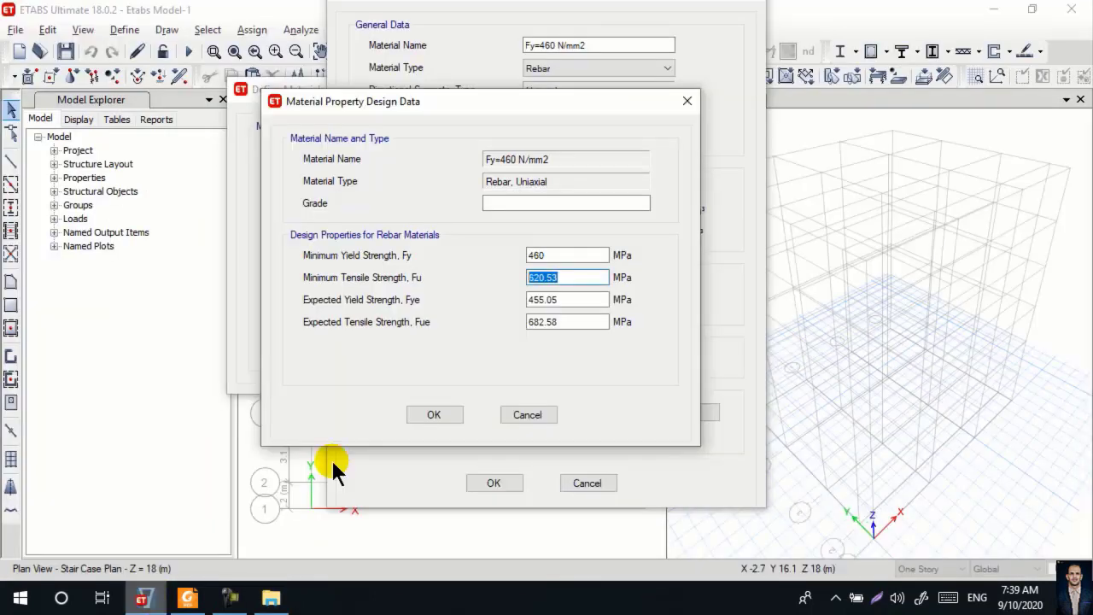
double_click(549, 255)
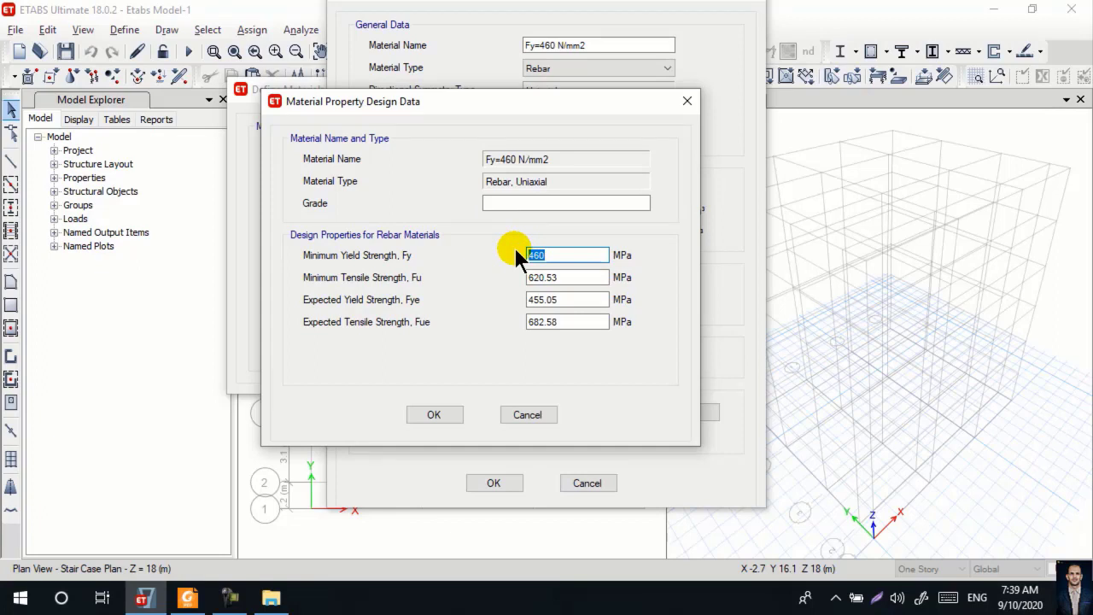
double_click(566, 277)
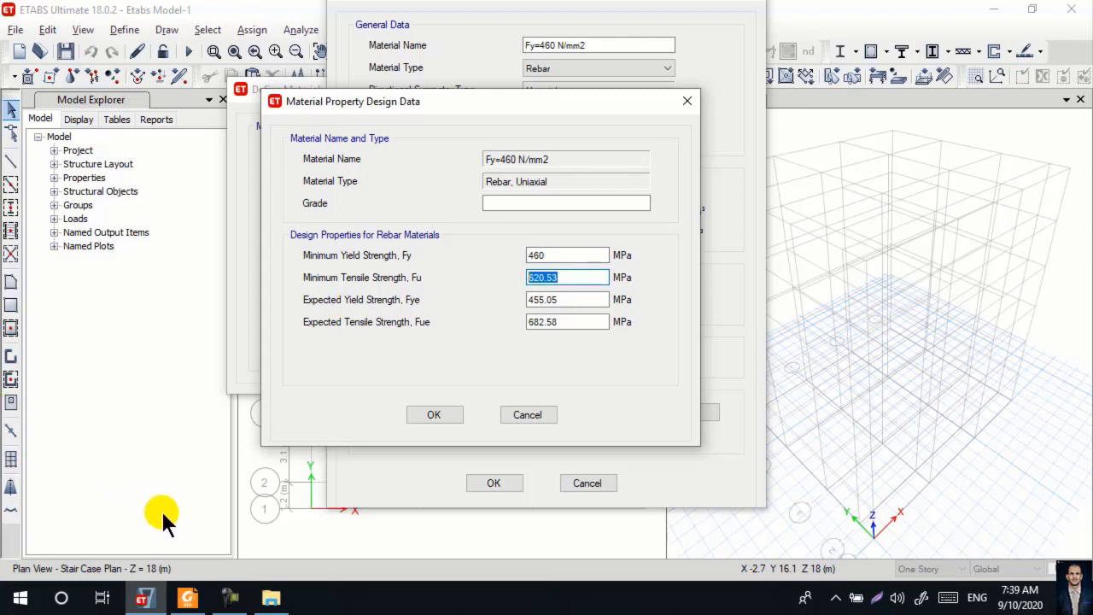
type("4")
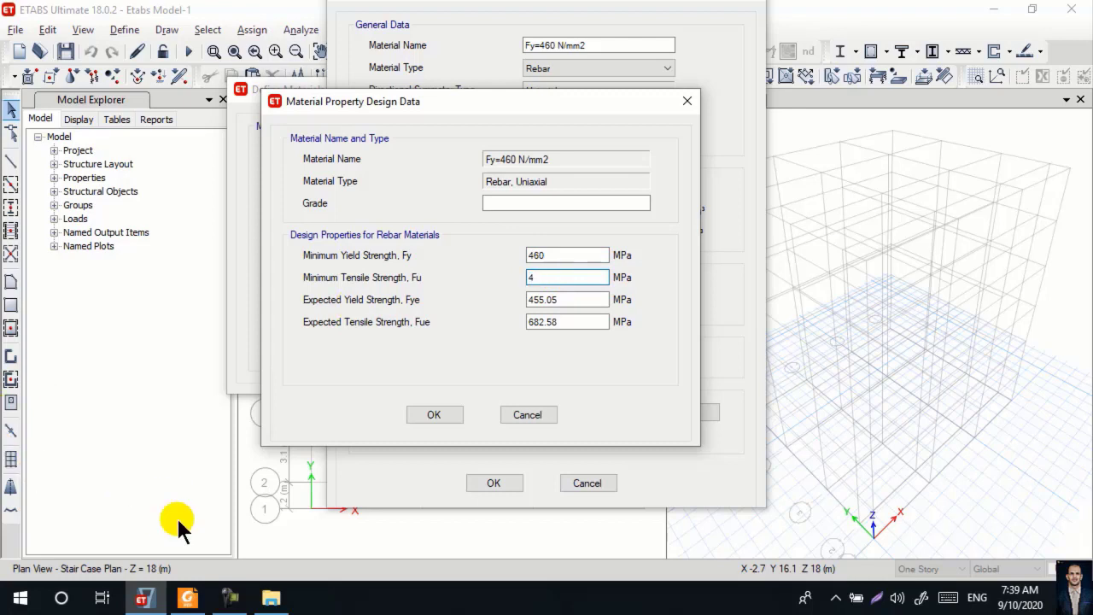
type("87")
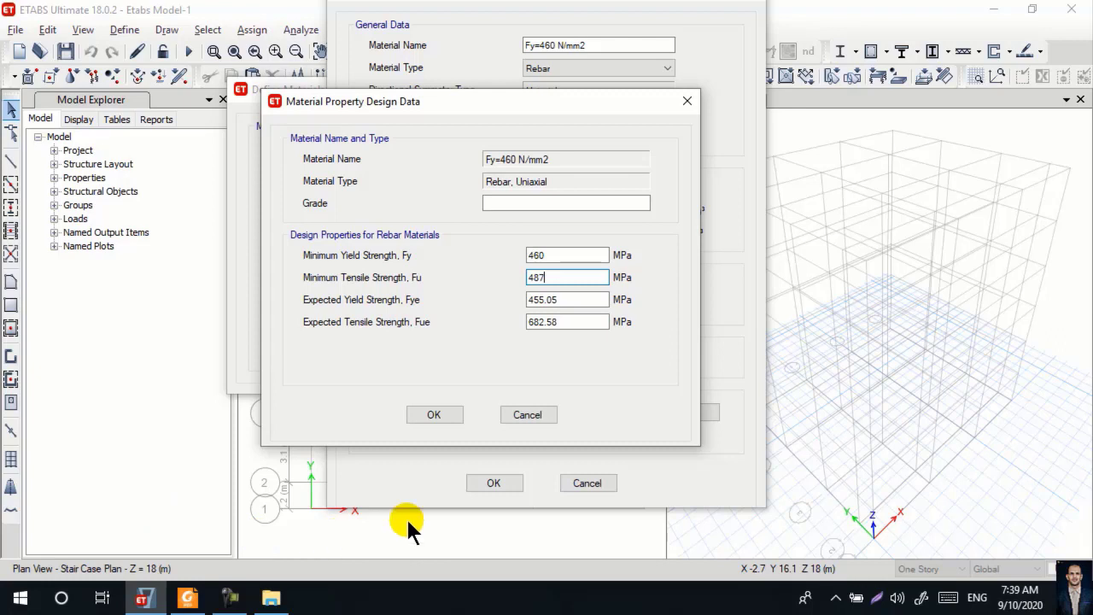
- Set the rebar's expected yield strength Fye to 1.1*460 MPa
double_click(568, 303)
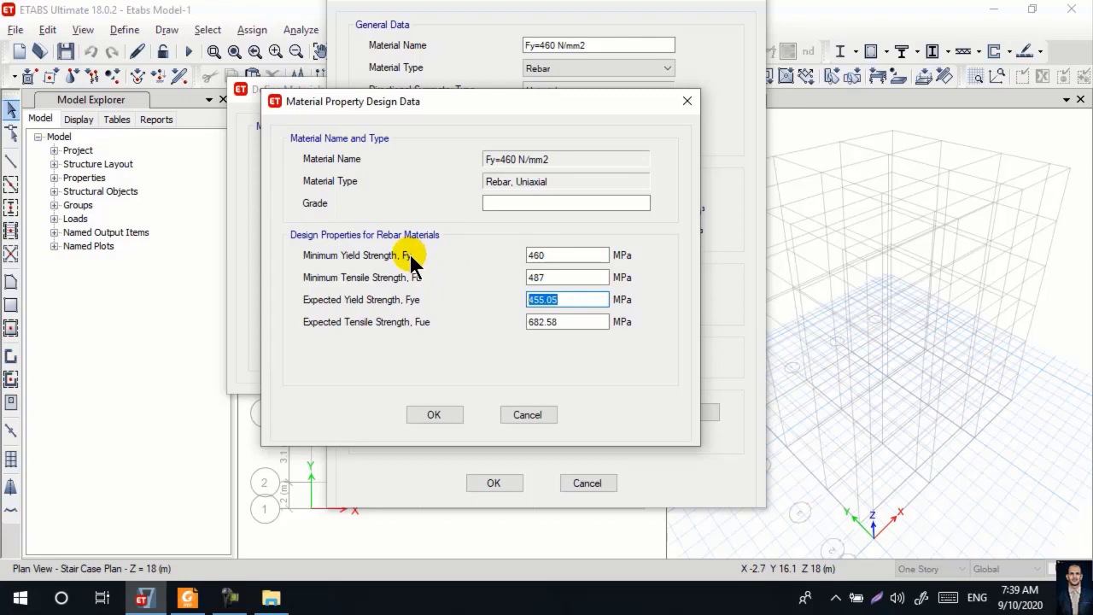
double_click(562, 257)
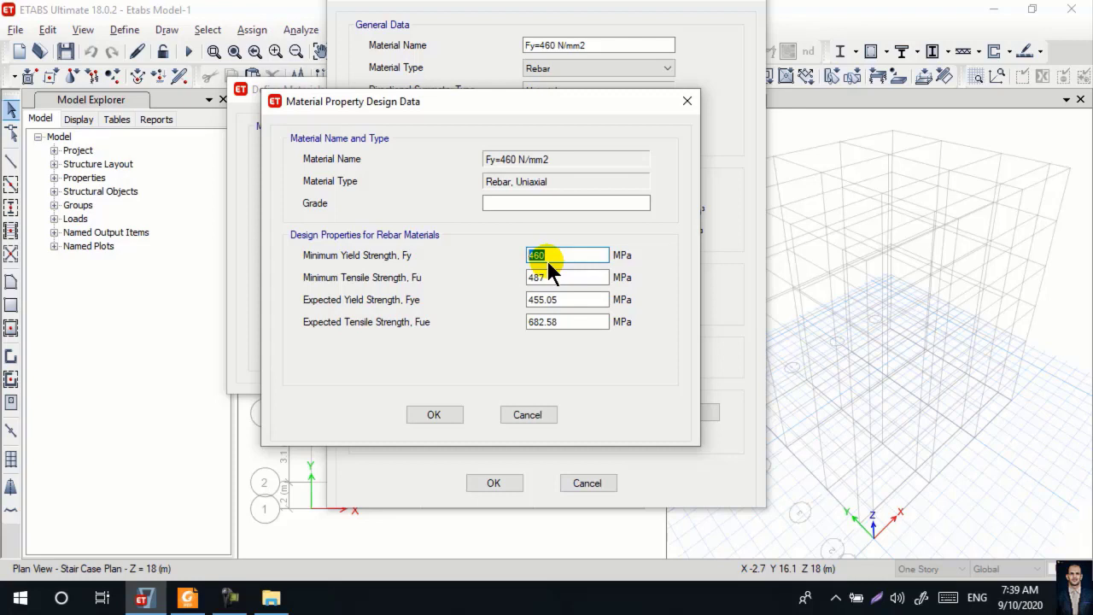
double_click(574, 303)
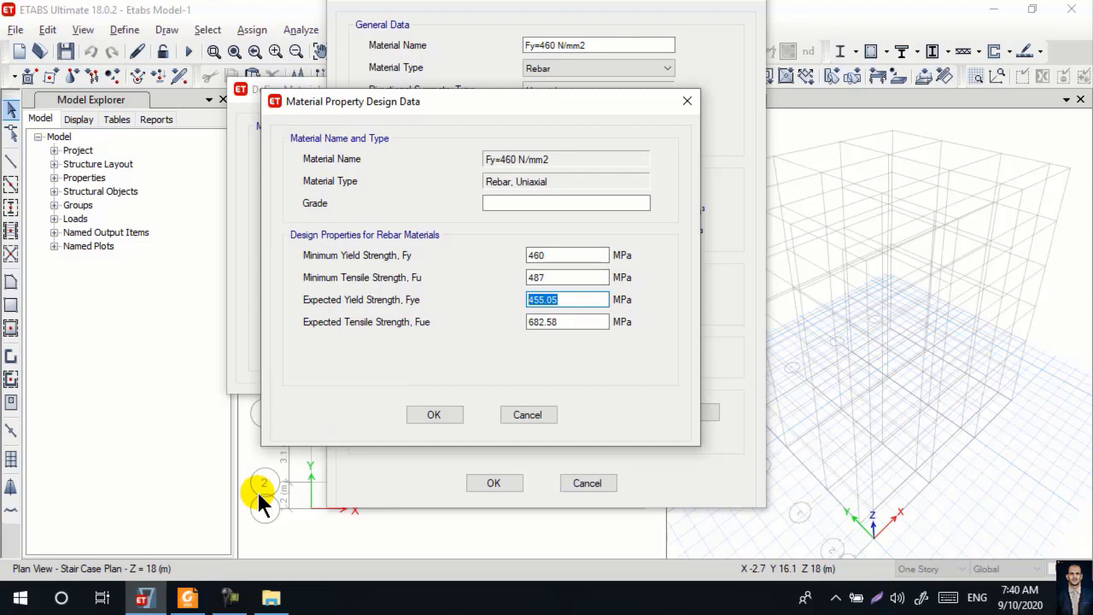
type("1.1")
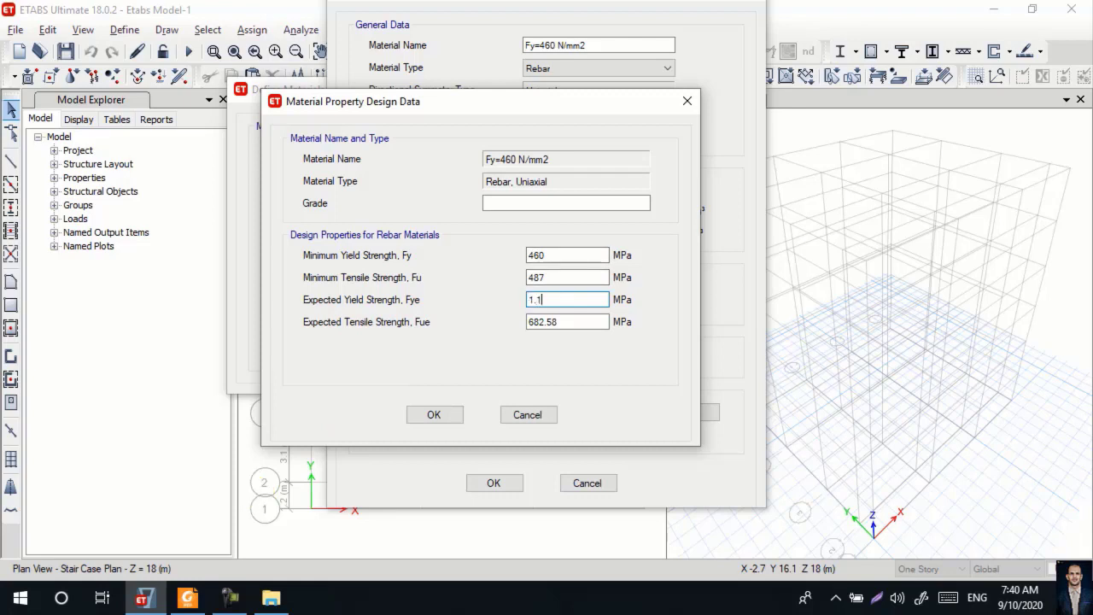
type("*460")
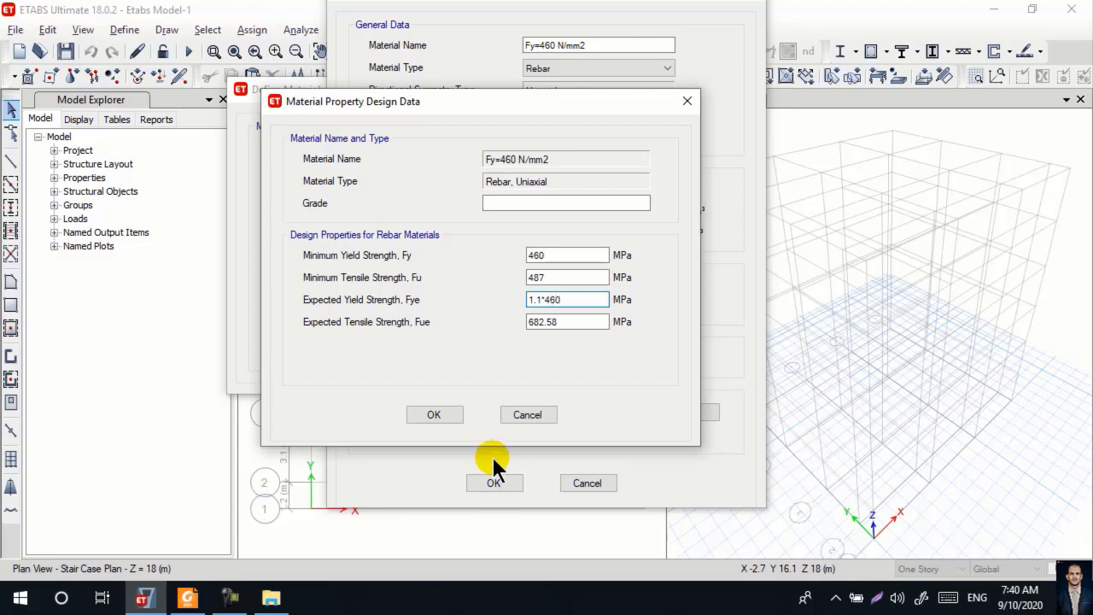
key("Return")
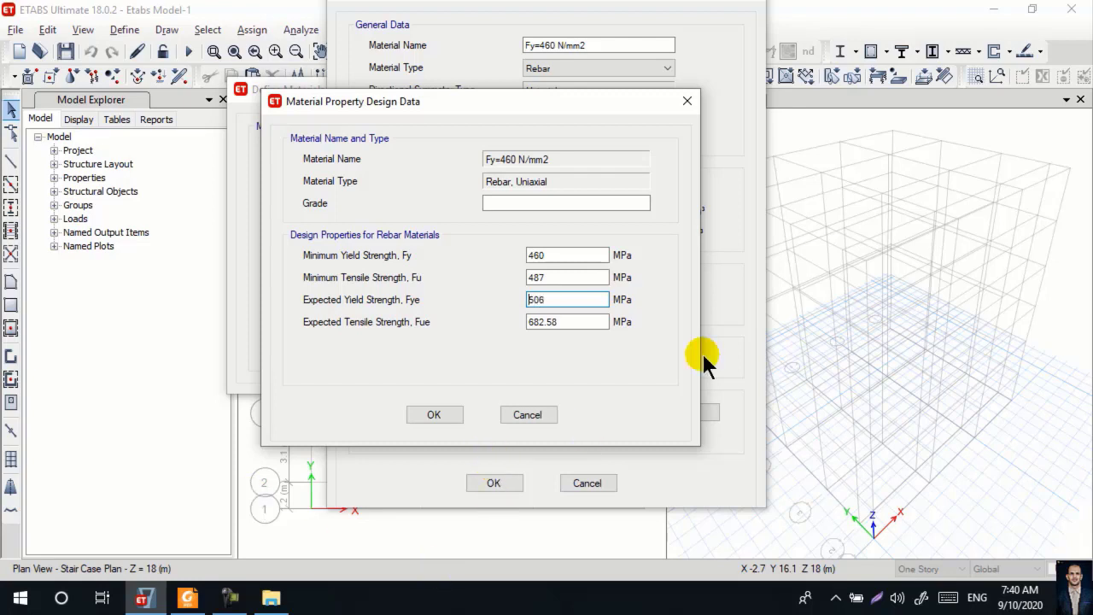
- Set the rebar's expected tensile strength Fue to 1.1*587 MPa and accept the design data and the material
left_click(565, 323)
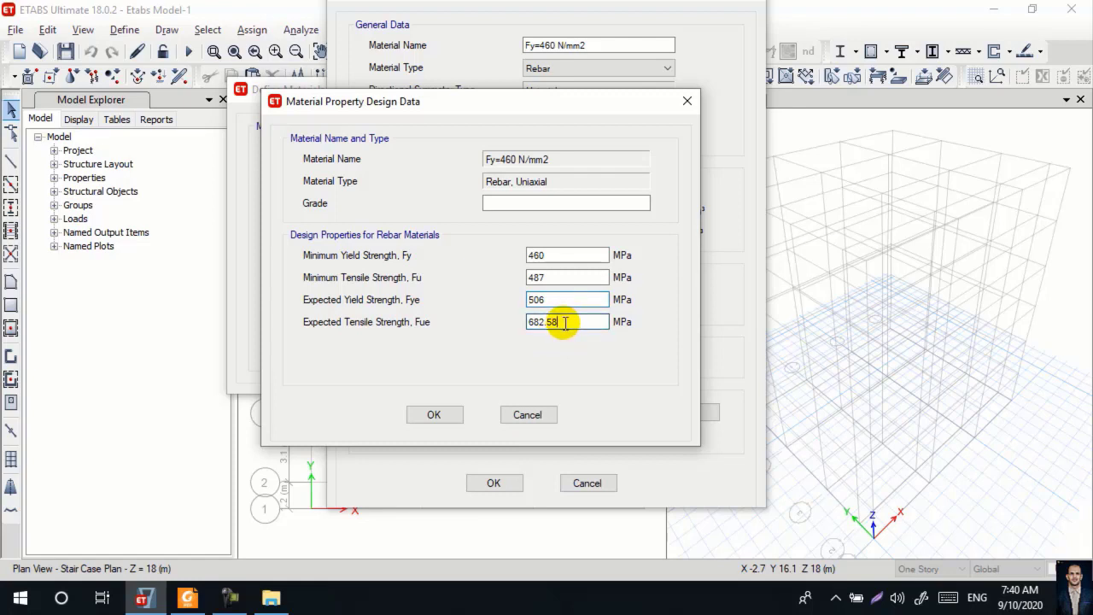
left_click_drag(565, 323, 495, 325)
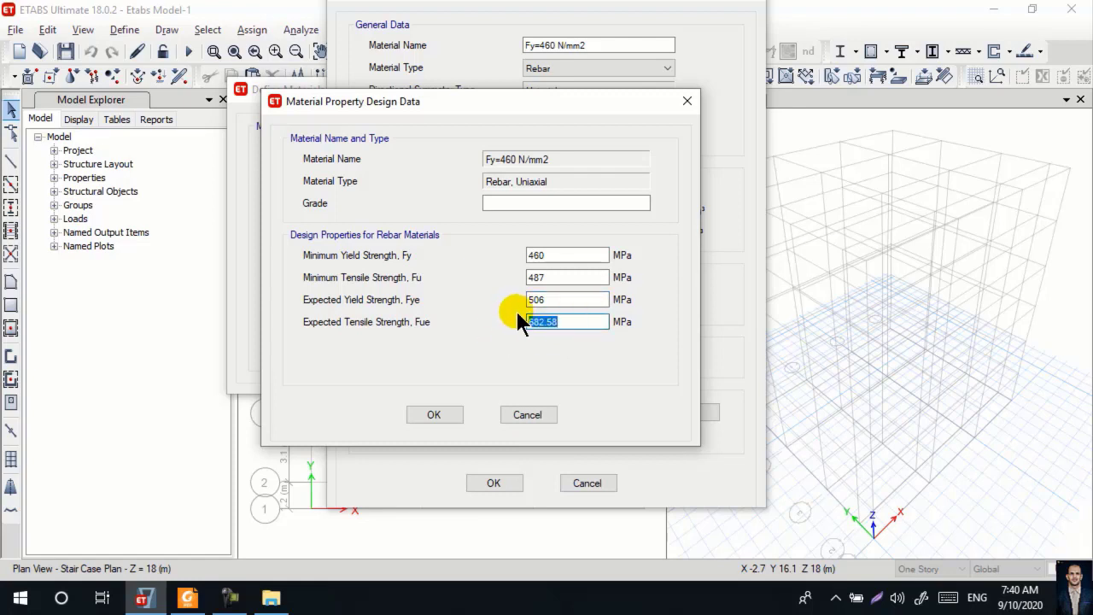
left_click(228, 598)
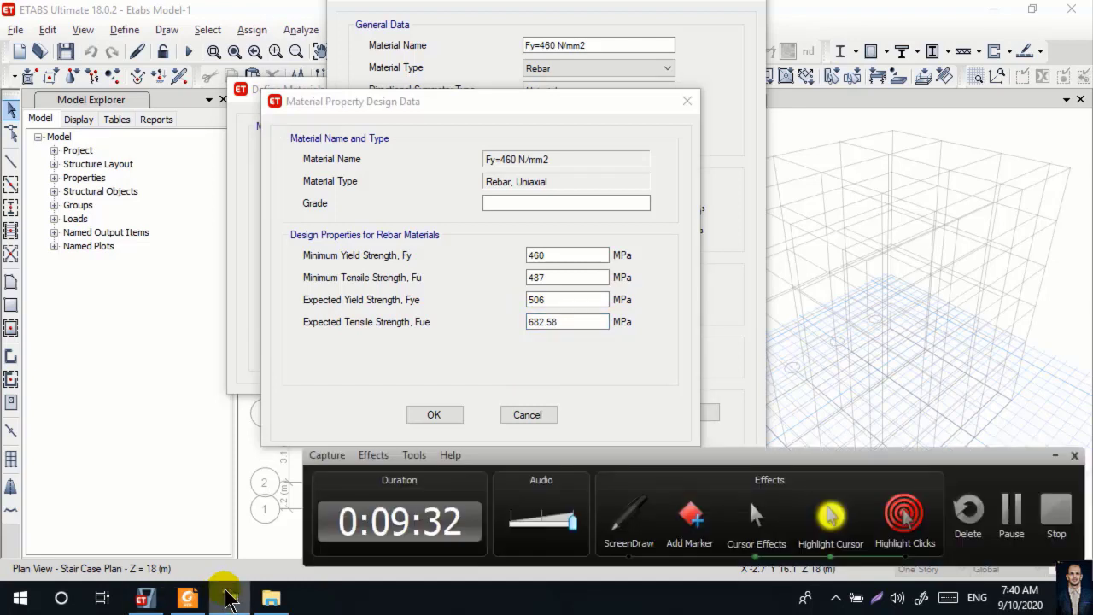
left_click(1012, 512)
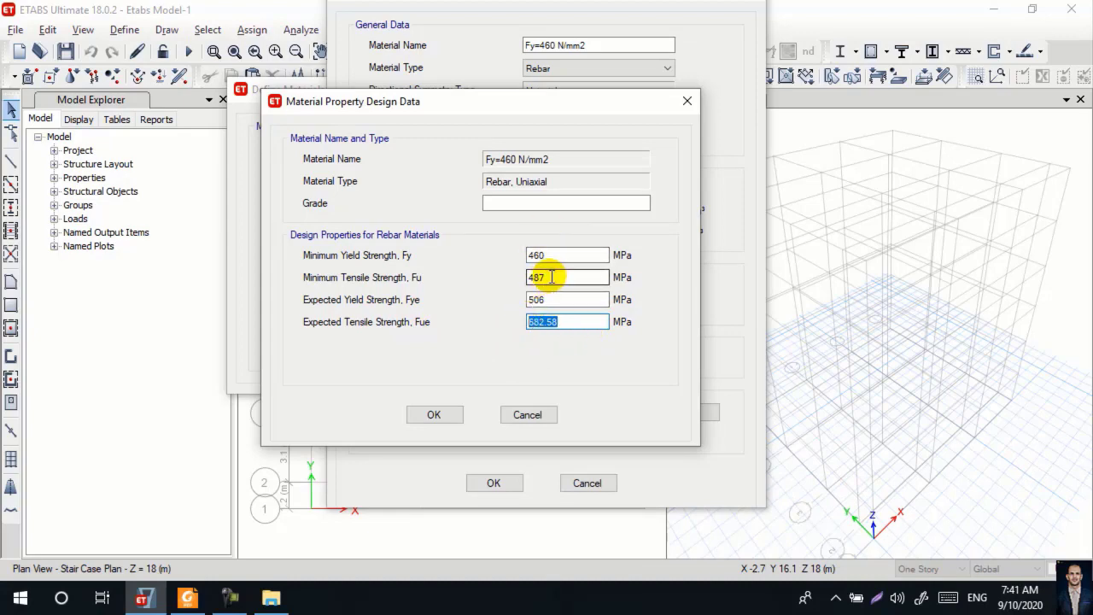
type("1.1")
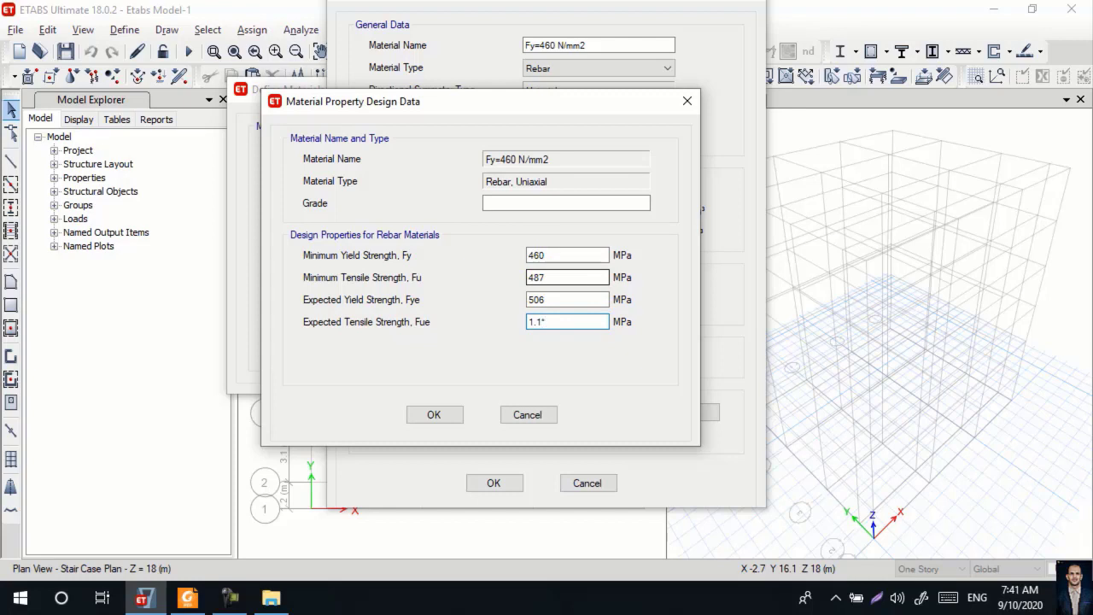
type("*587")
left_click(549, 302)
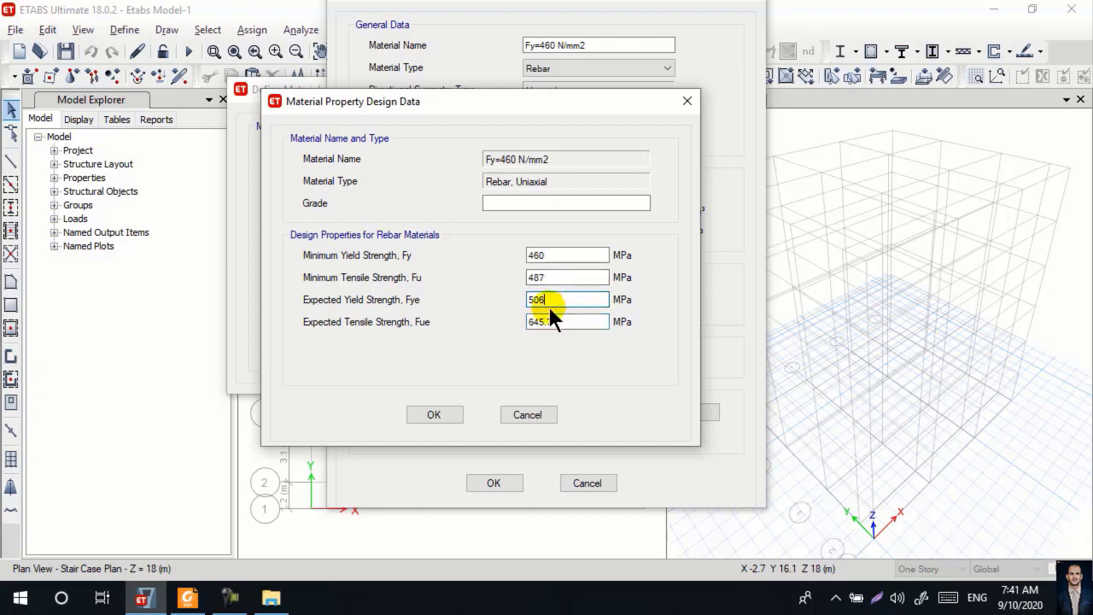
left_click(408, 416)
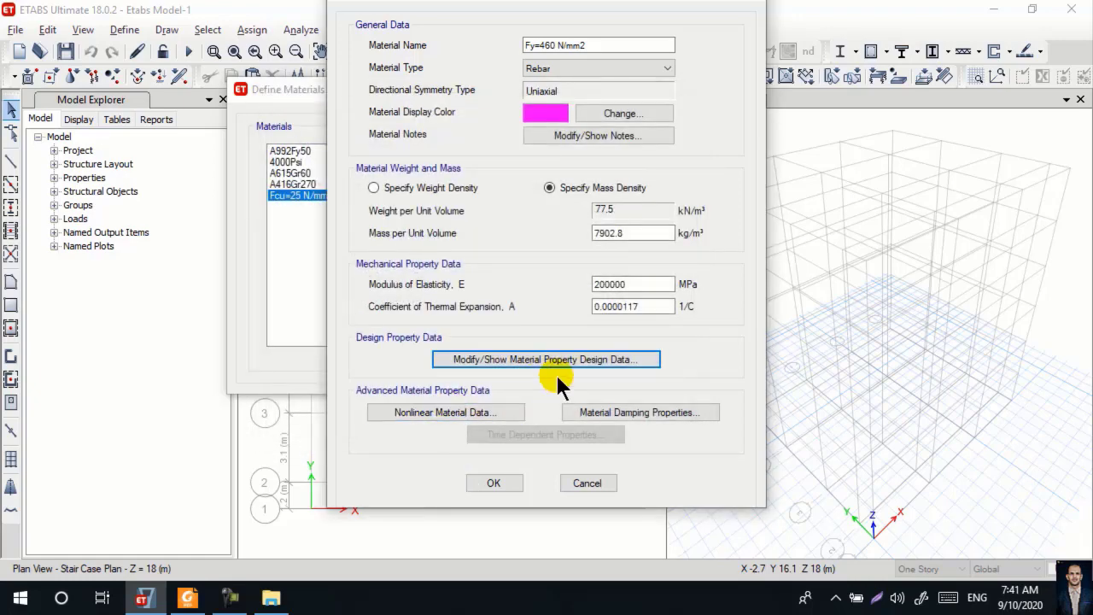
left_click(494, 484)
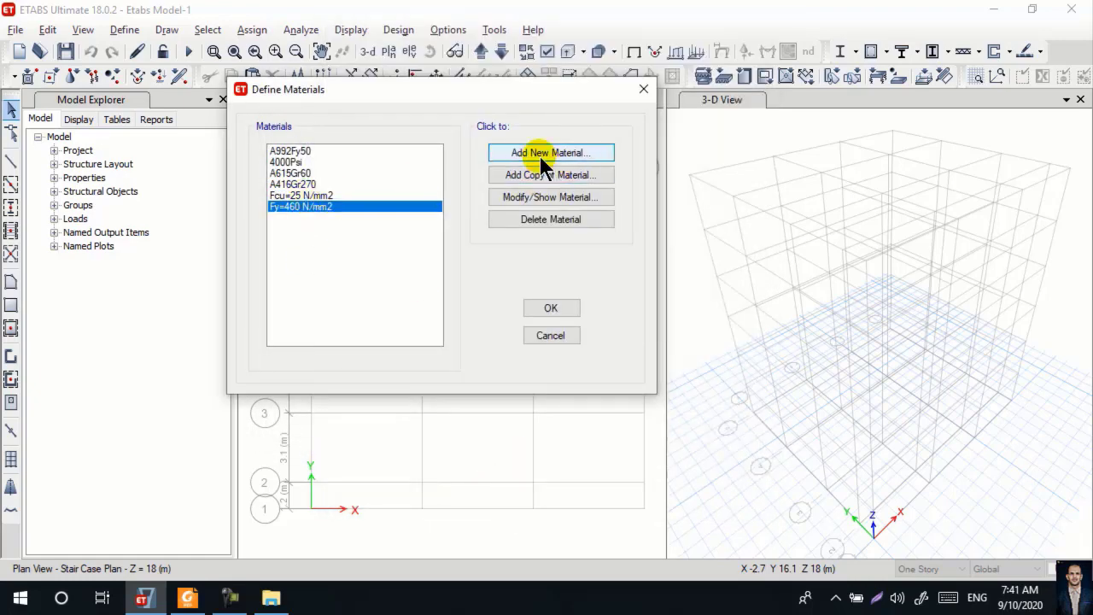
- Reopen the Fy=460 N/mm2 rebar material, copy its material name and close it
left_click(532, 196)
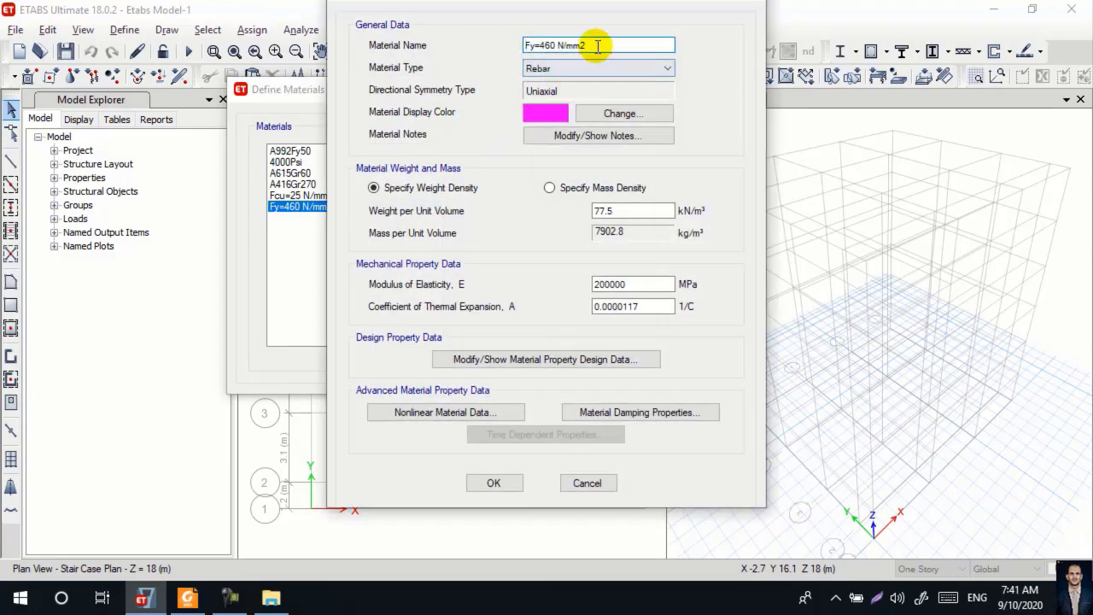
left_click_drag(598, 46, 421, 59)
key("ctrl+c")
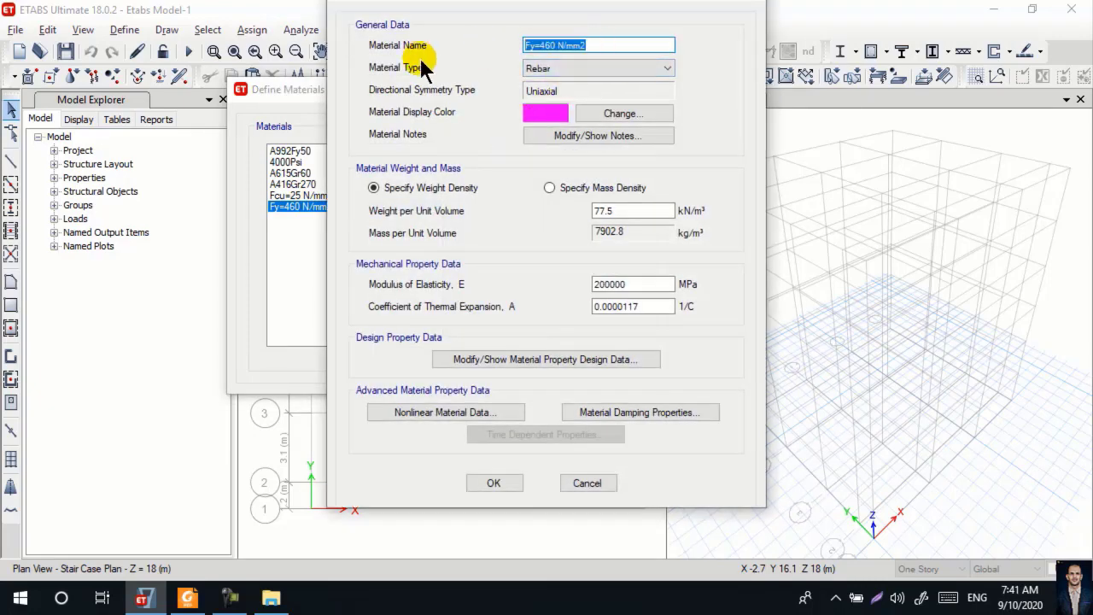
left_click(491, 483)
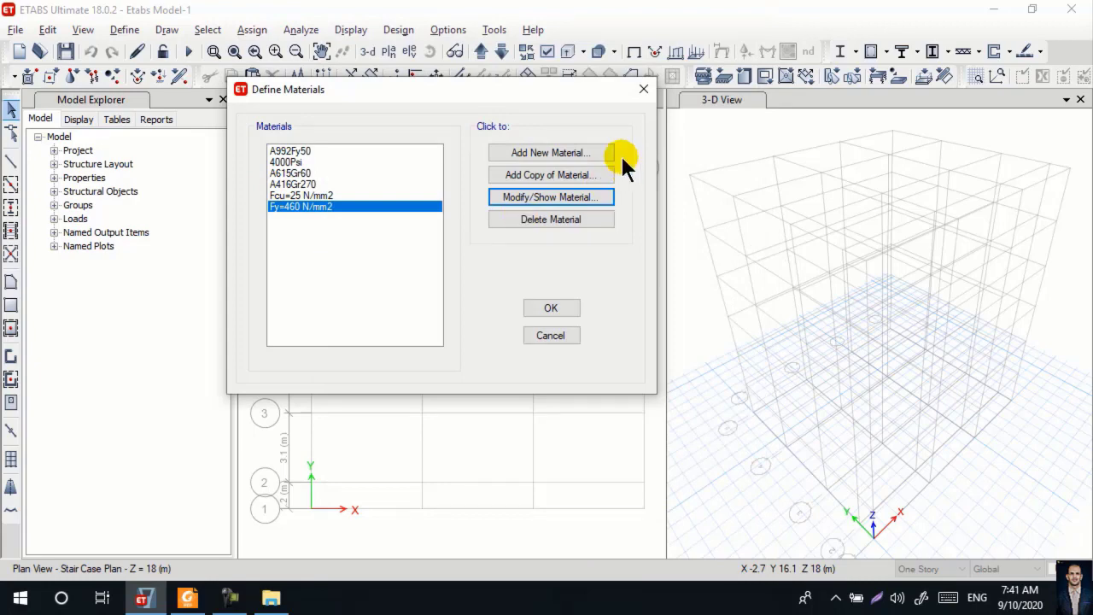
- Add a copy of the Fy=460 N/mm2 rebar material and name it Fyv=250 N/mm2
left_click(522, 175)
type("M")
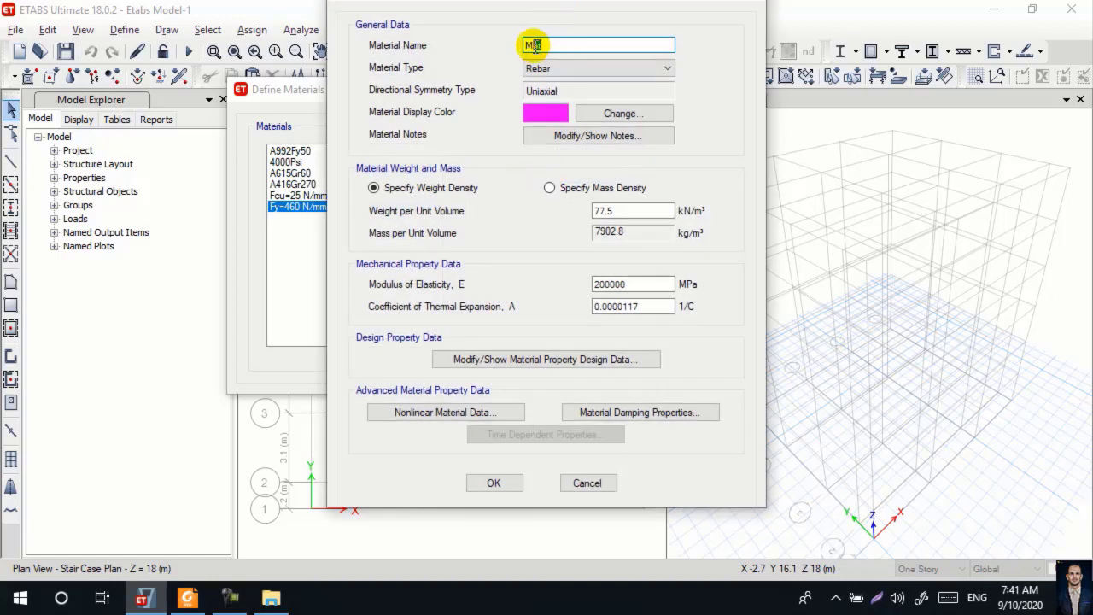
double_click(533, 45)
key("ctrl+v")
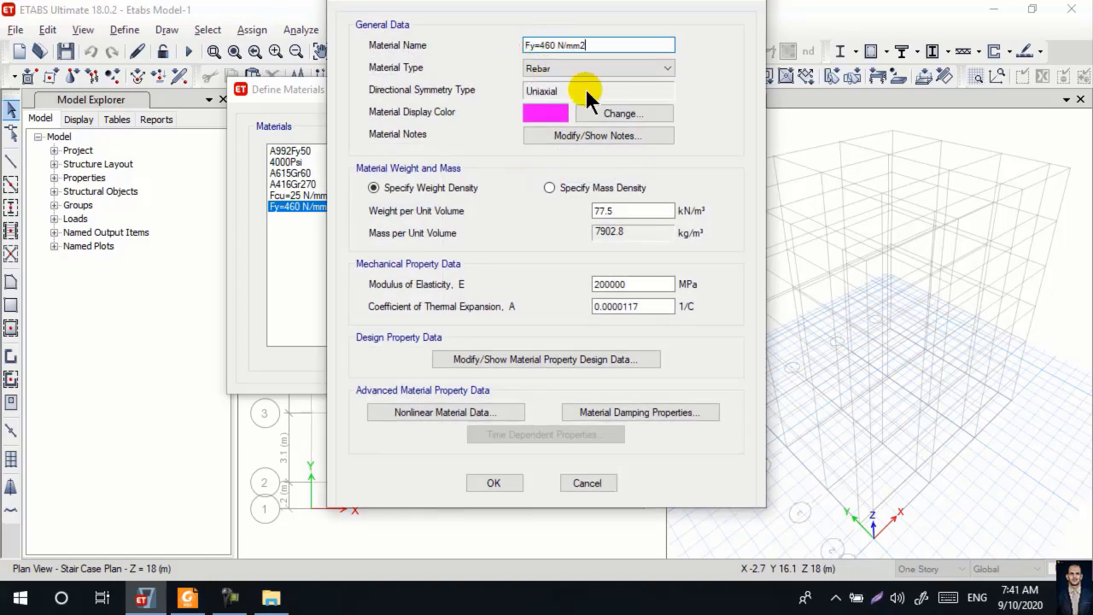
left_click(536, 45)
type("v")
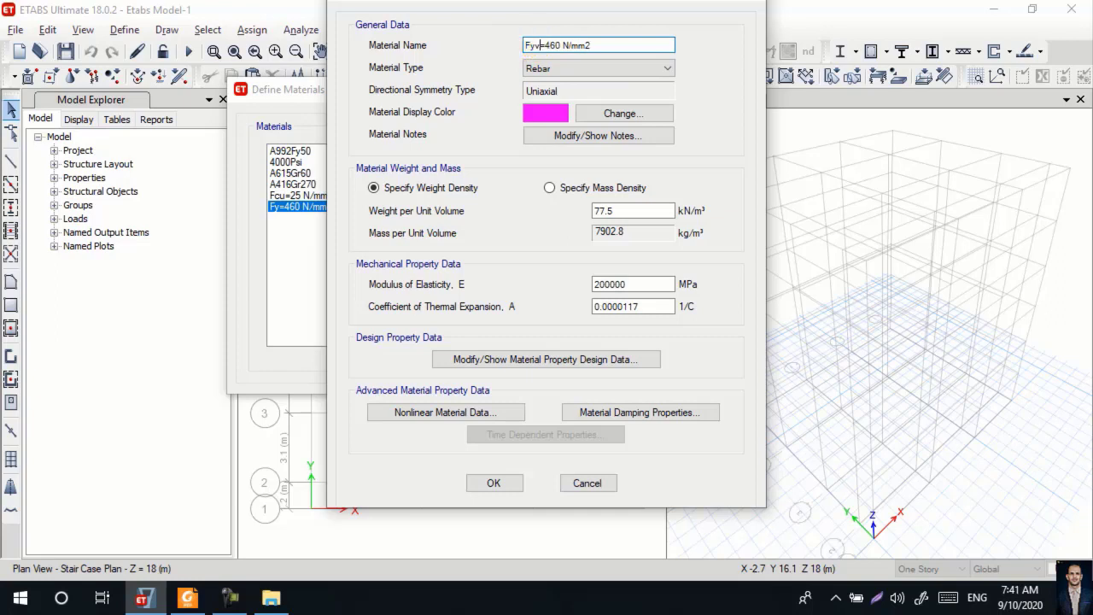
left_click(560, 45)
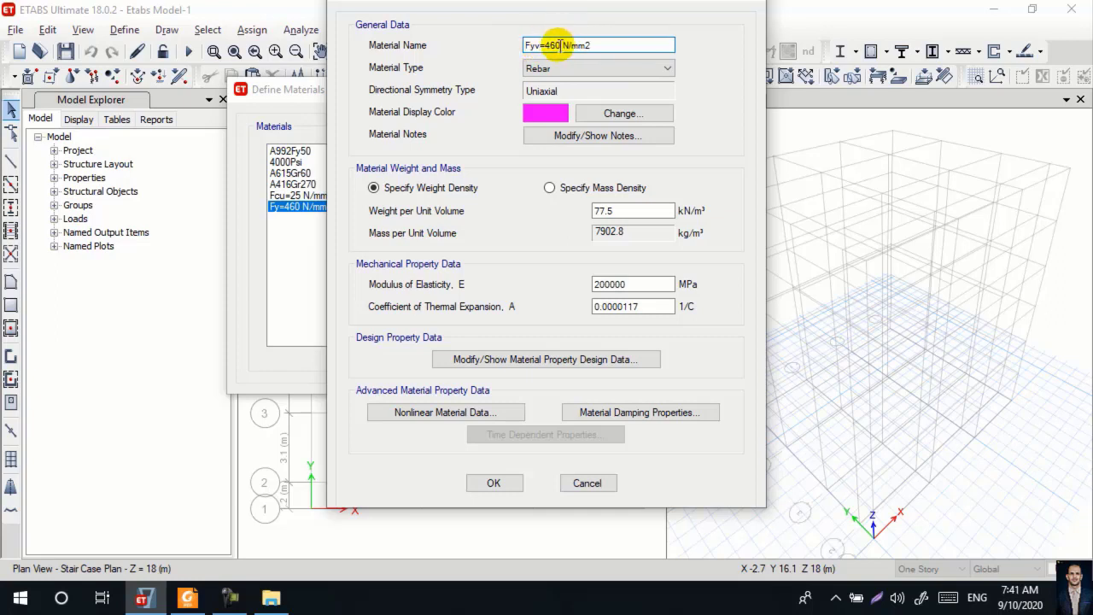
left_click_drag(561, 47, 546, 45)
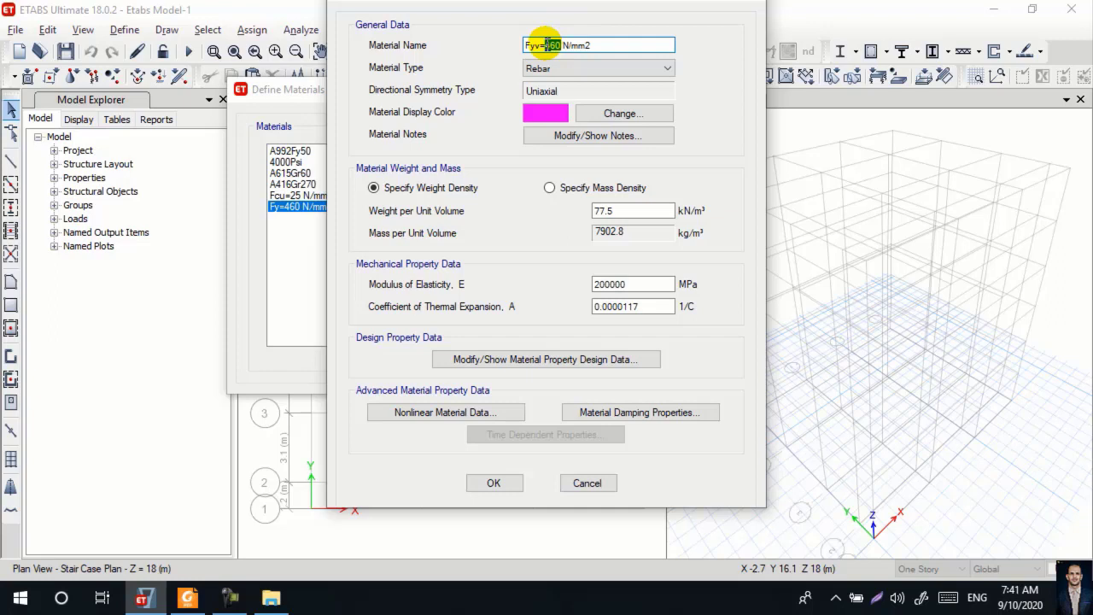
type("250")
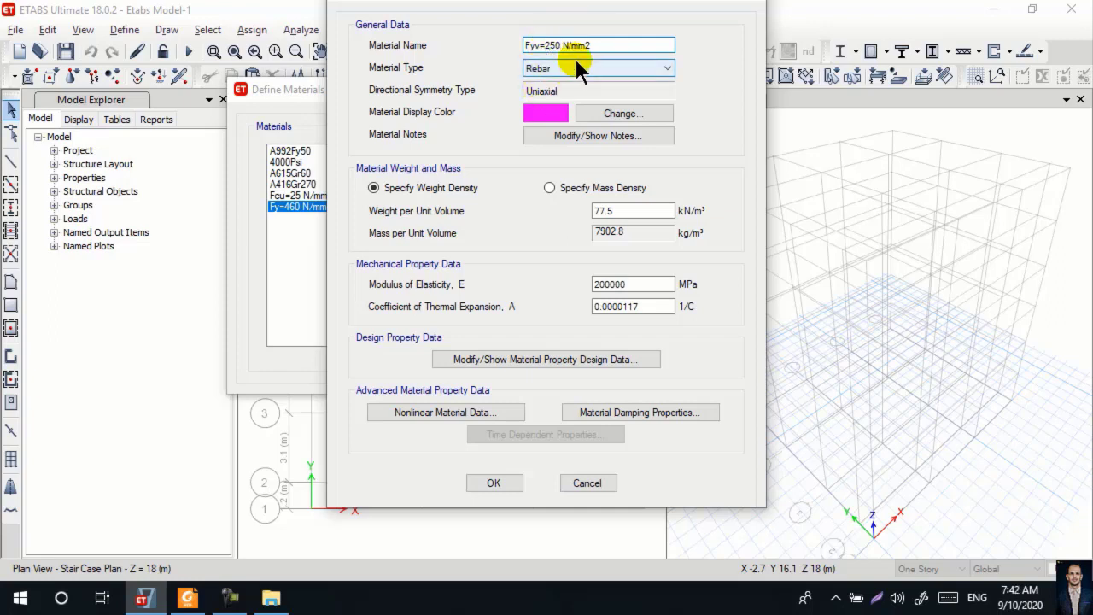
- In the copied rebar's design data, set the minimum yield strength Fy to 250 MPa and the minimum tensile strength Fu to 287 MPa
left_click(618, 214)
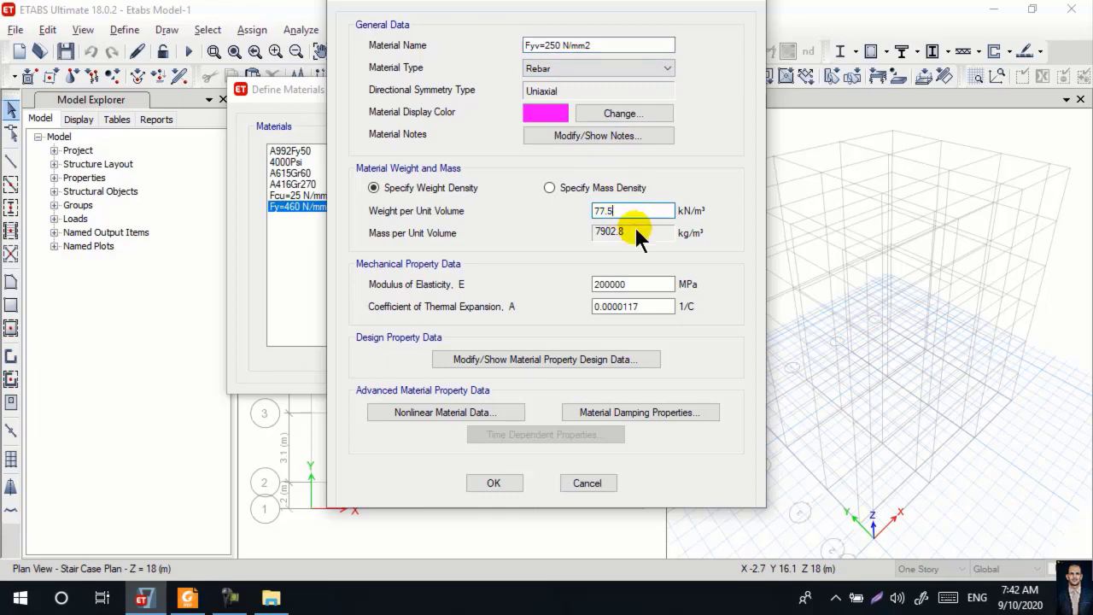
left_click(635, 285)
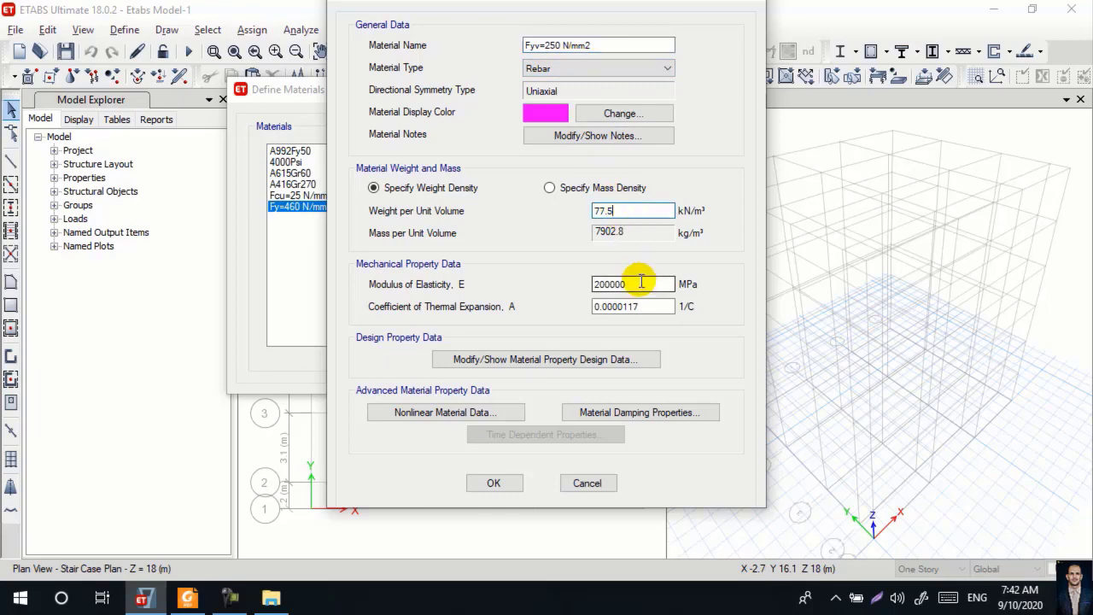
left_click(575, 360)
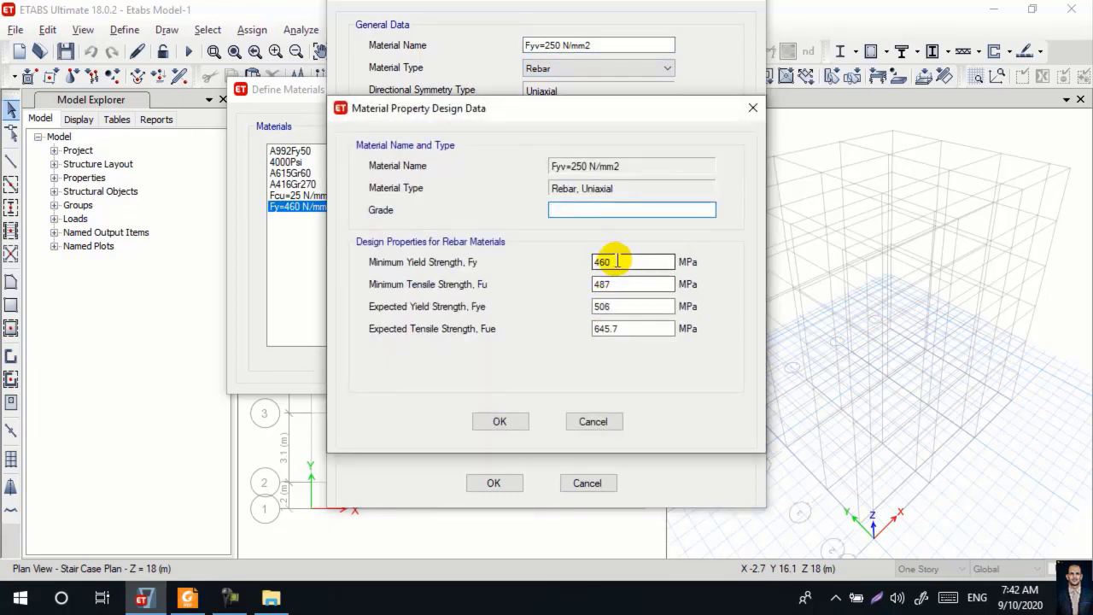
left_click_drag(622, 261, 535, 267)
type("250")
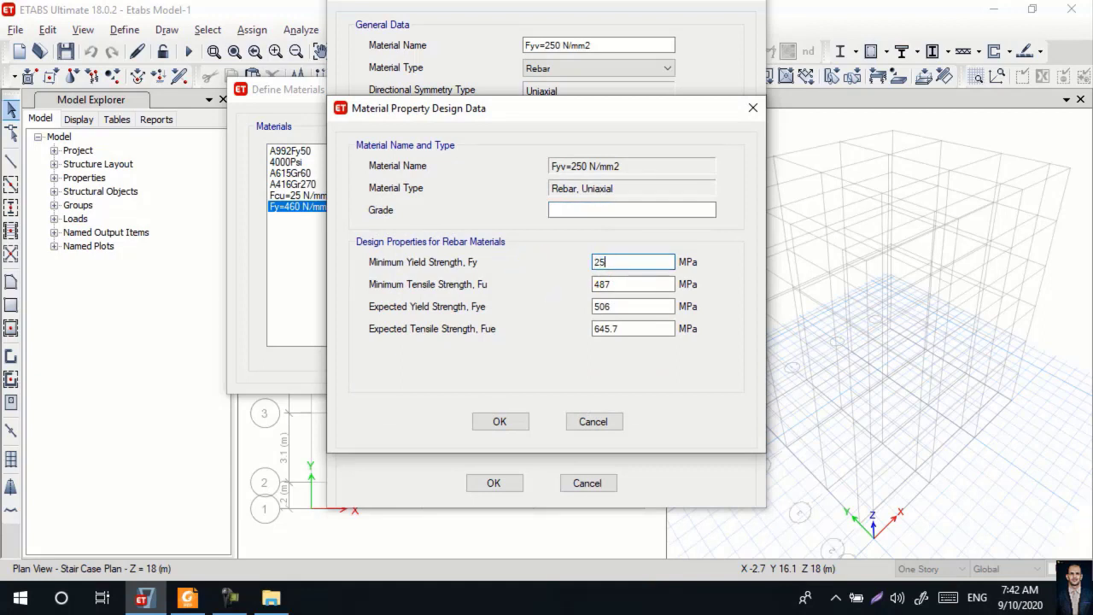
left_click(615, 287)
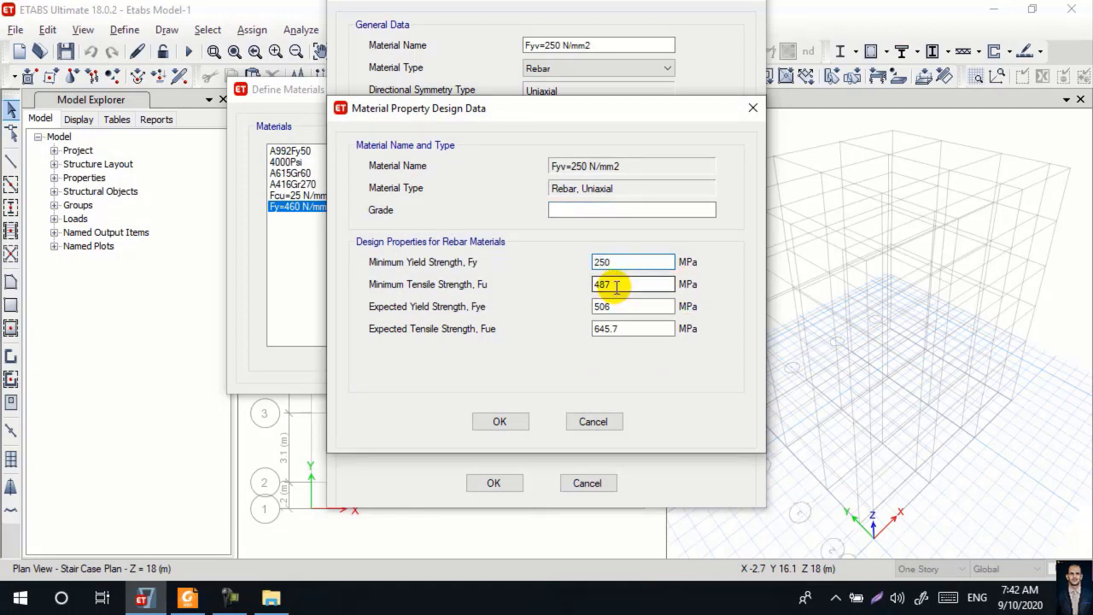
left_click_drag(616, 287, 563, 289)
type("2")
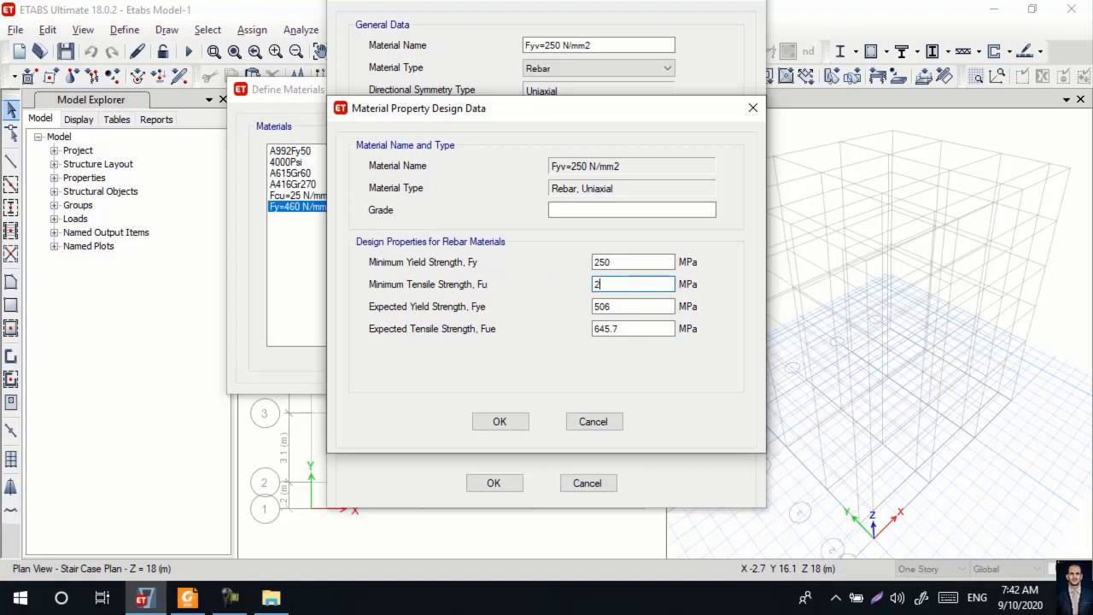
type("87")
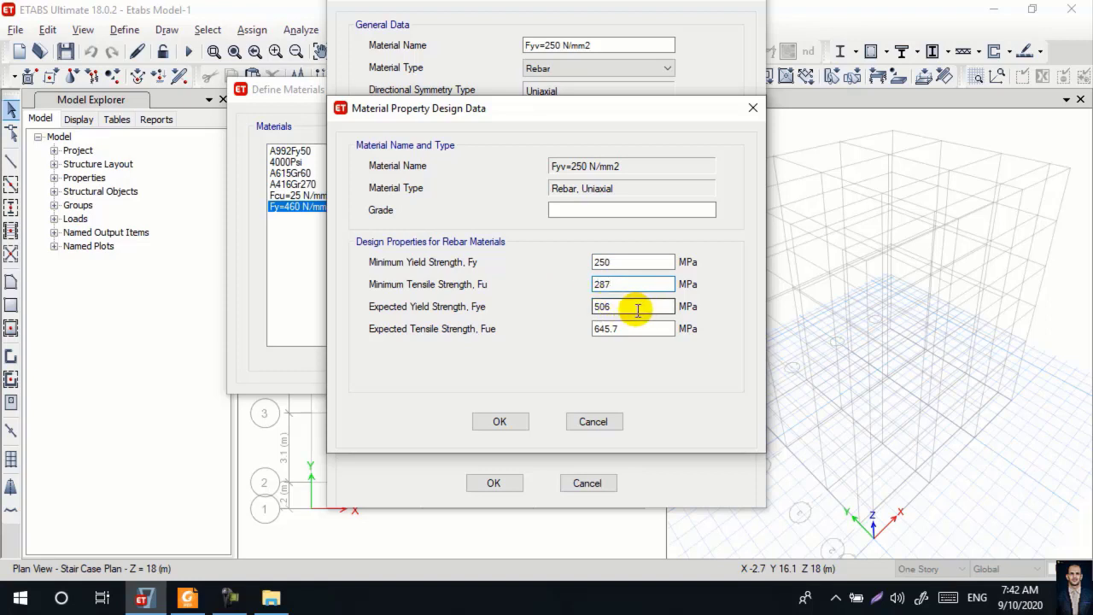
- Set the expected yield strength Fye to 1.1*250 MPa and the expected tensile strength Fue to 1.1*287 MPa
left_click_drag(617, 307, 574, 311)
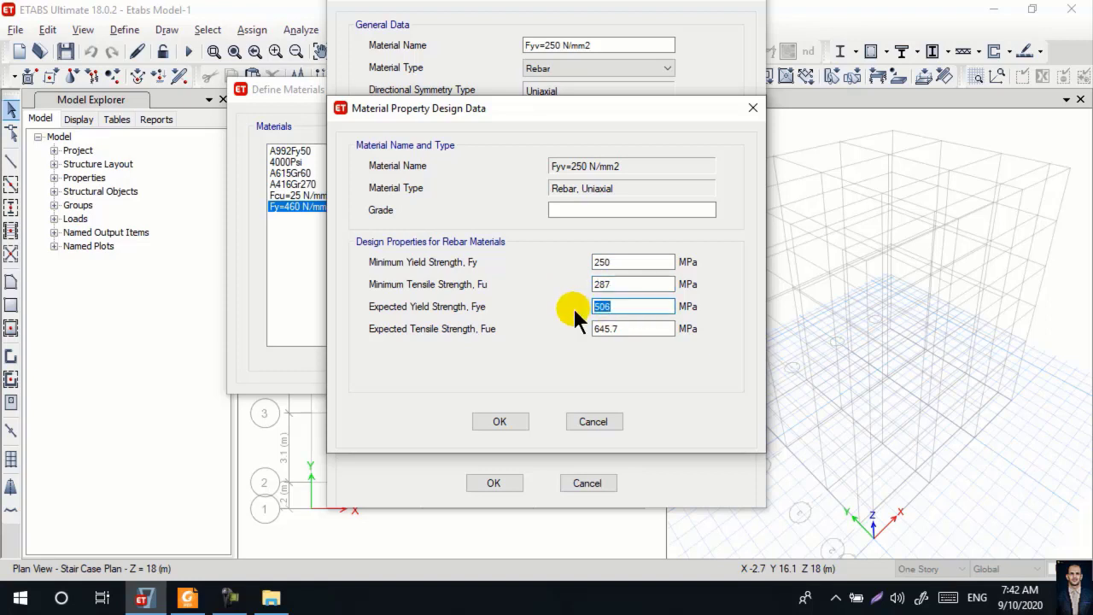
type("1.1")
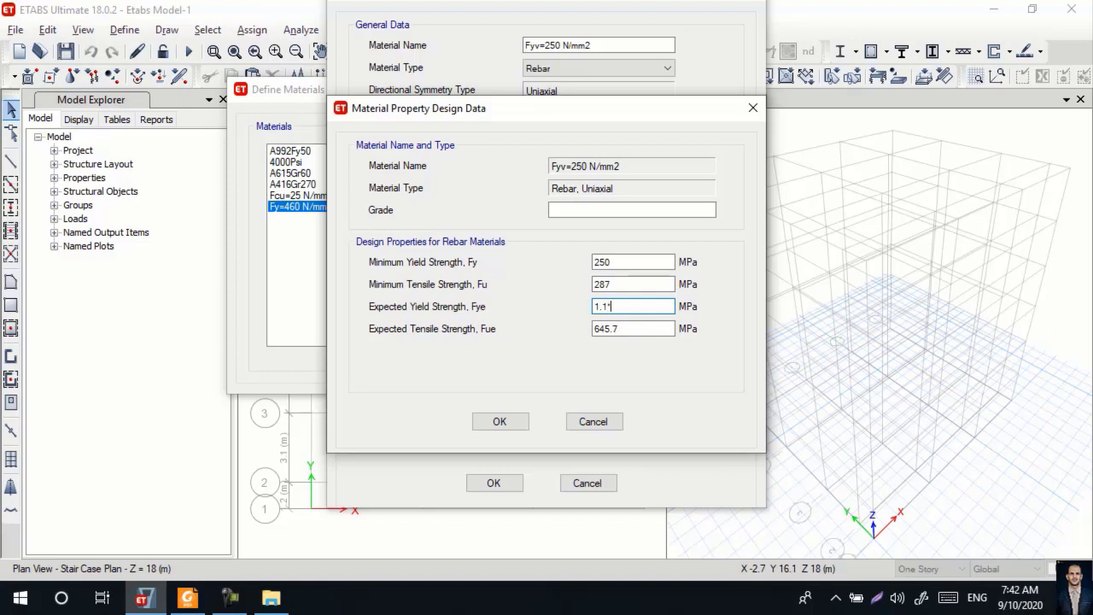
type("*250")
left_click(622, 332)
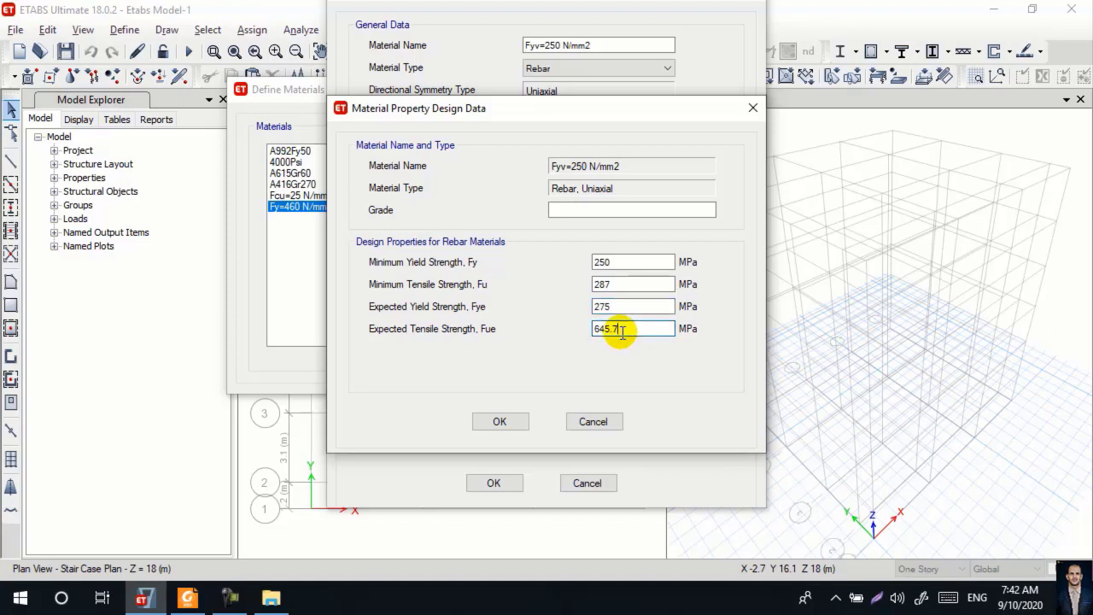
left_click_drag(621, 332, 572, 331)
type("1.1")
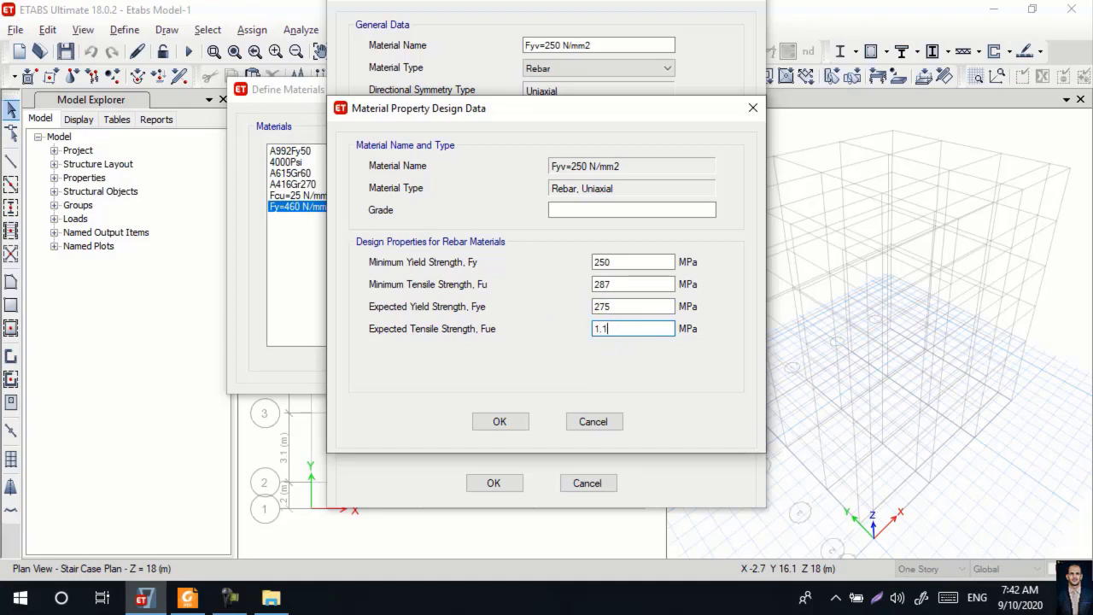
type("*287")
- Check the entered strengths, then accept the design data and the Fyv=250 N/mm2 rebar material
left_click(616, 310)
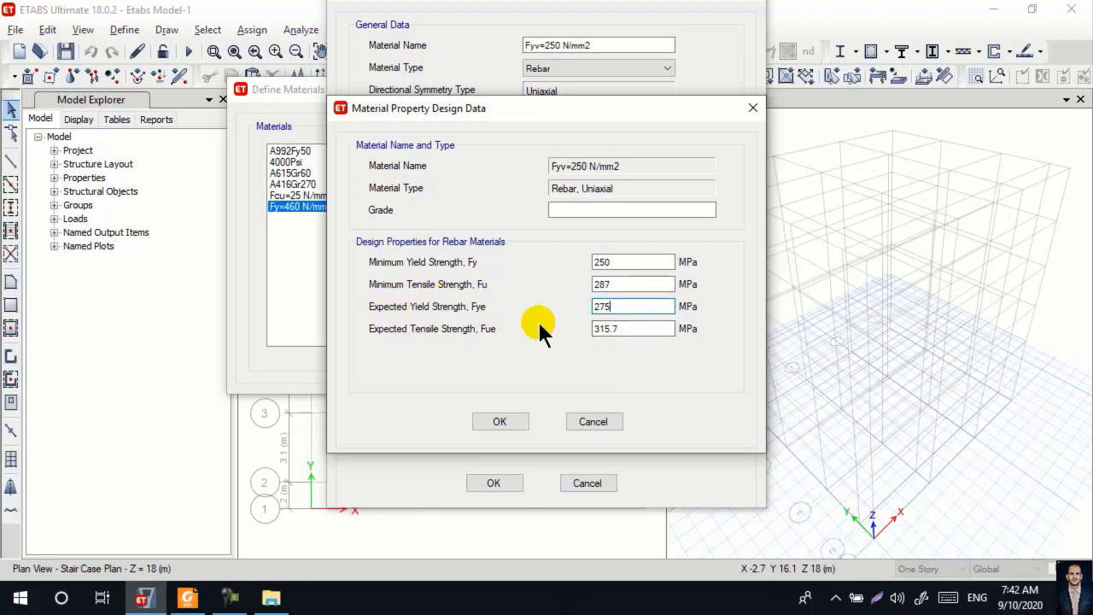
double_click(617, 263)
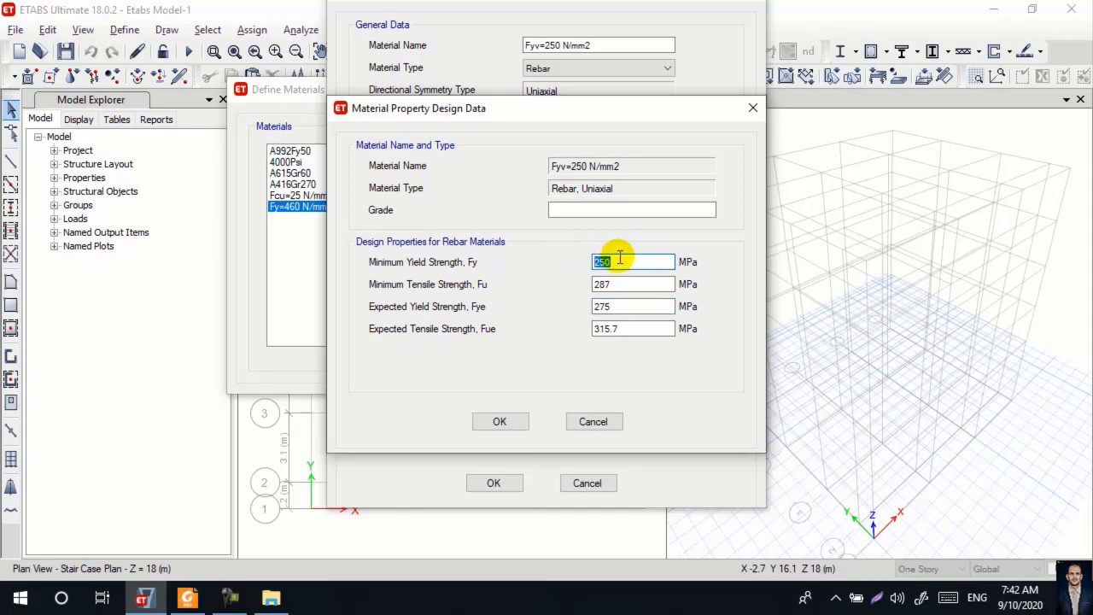
left_click(500, 421)
left_click(493, 481)
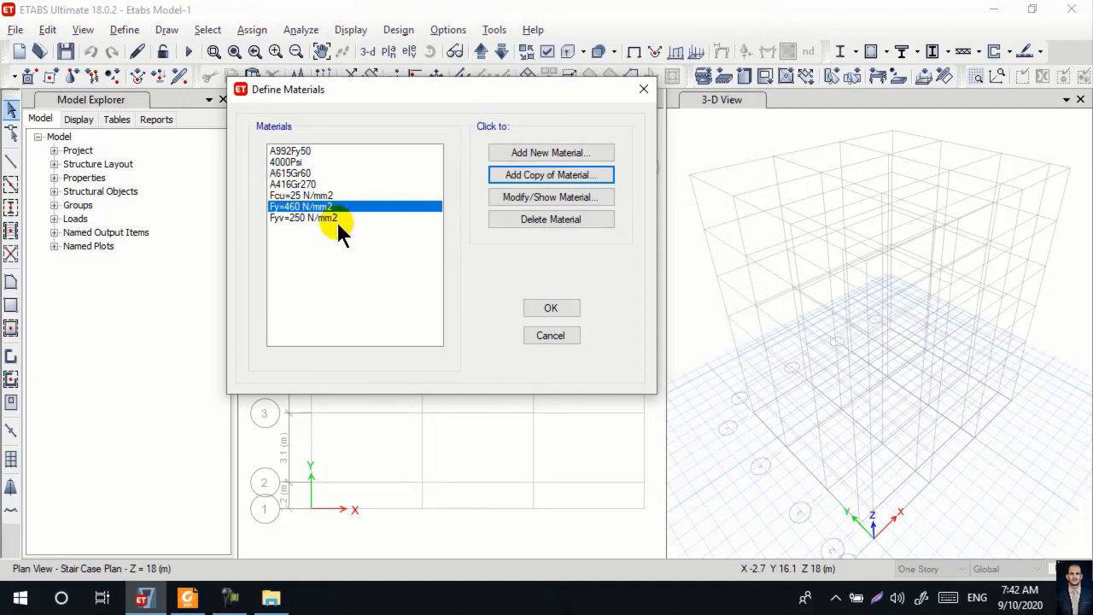
- Go through the concrete and the two rebar user materials in the list and accept the material definitions
left_click(296, 194)
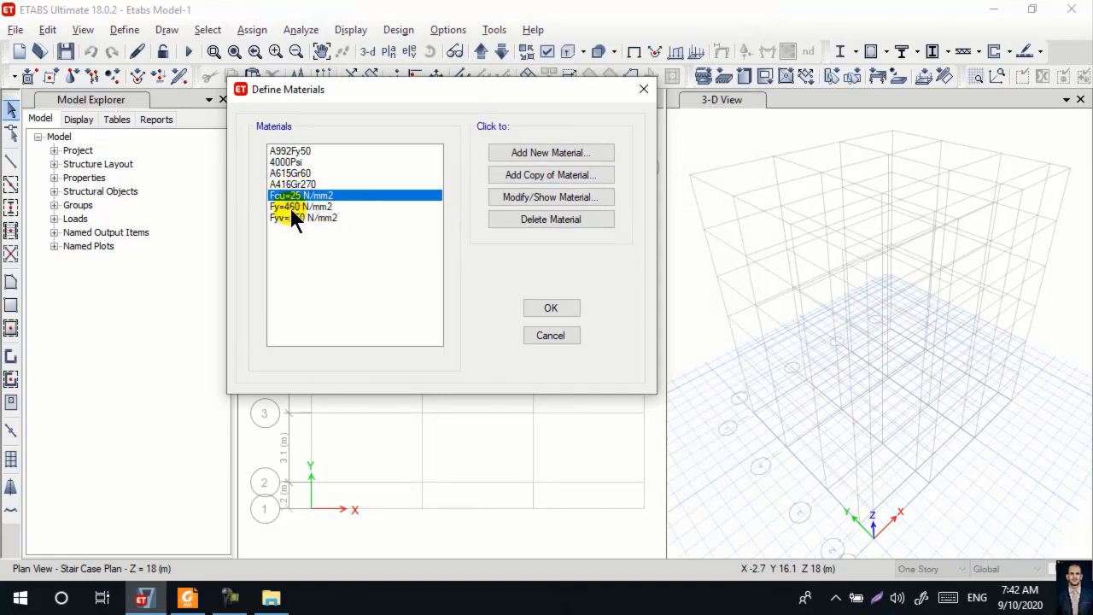
left_click(289, 207)
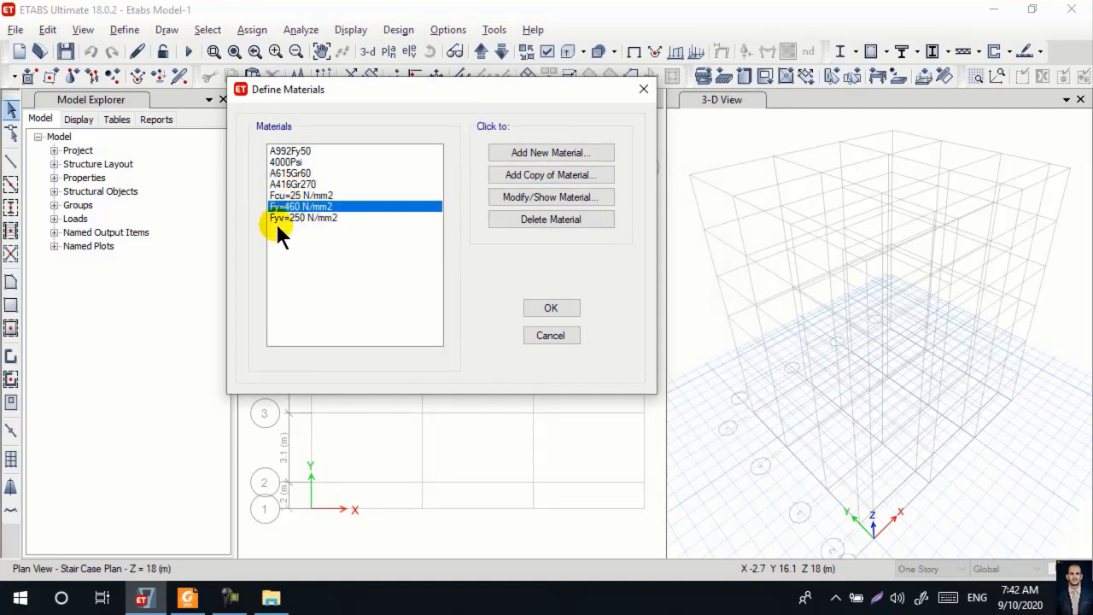
left_click(282, 217)
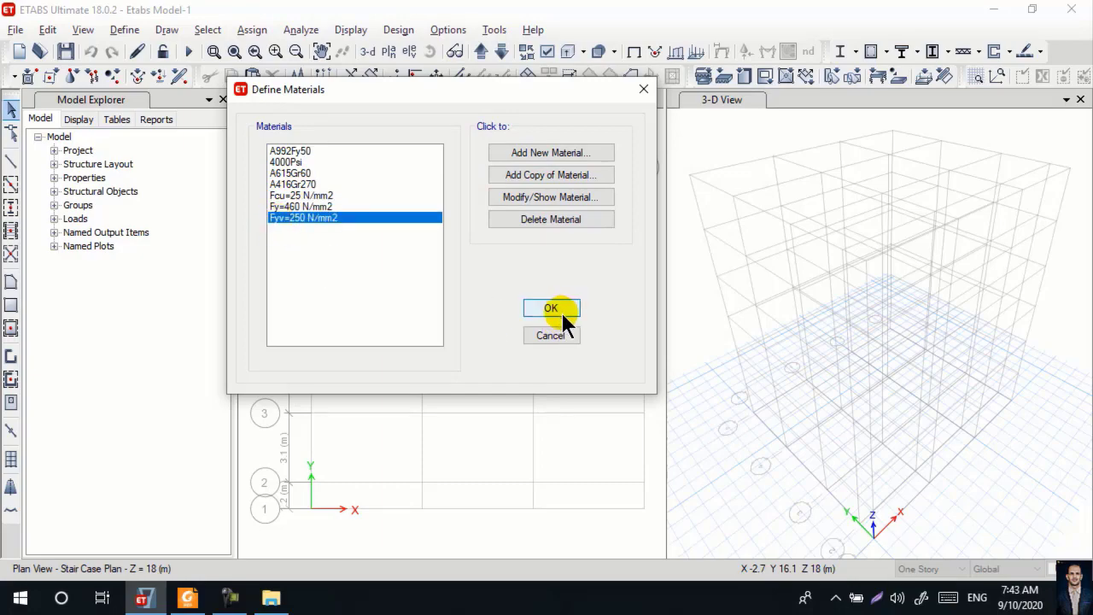
left_click(561, 311)
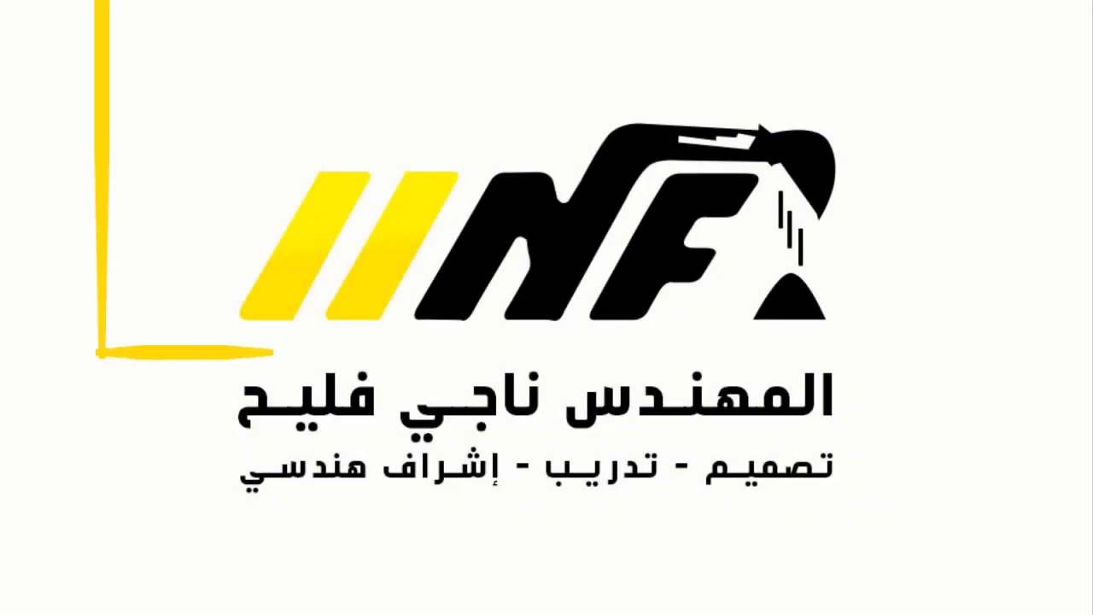